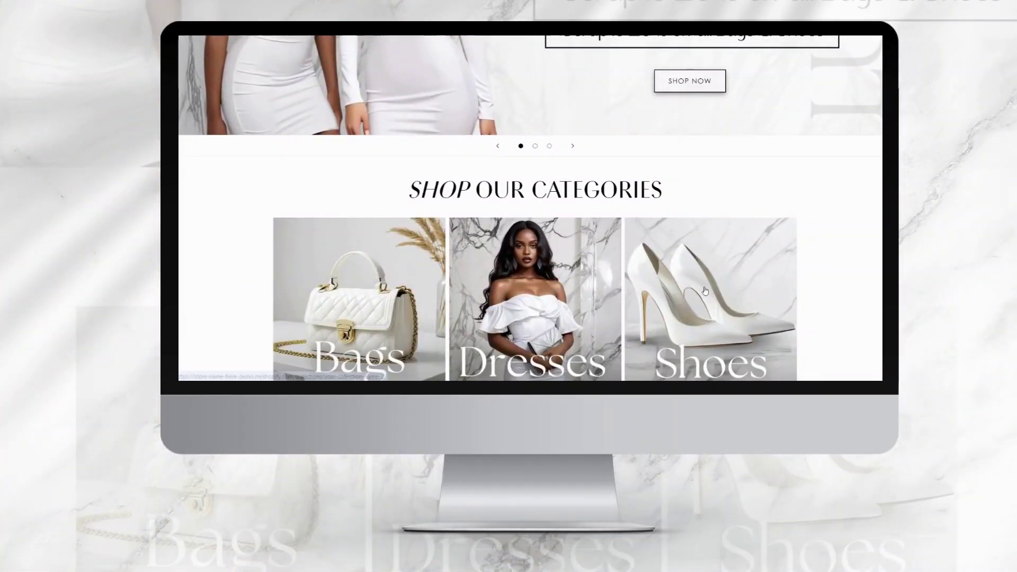
Scroll through the CasseyCouture store preview's home and About pages.
scroll(708, 291, "down", 10)
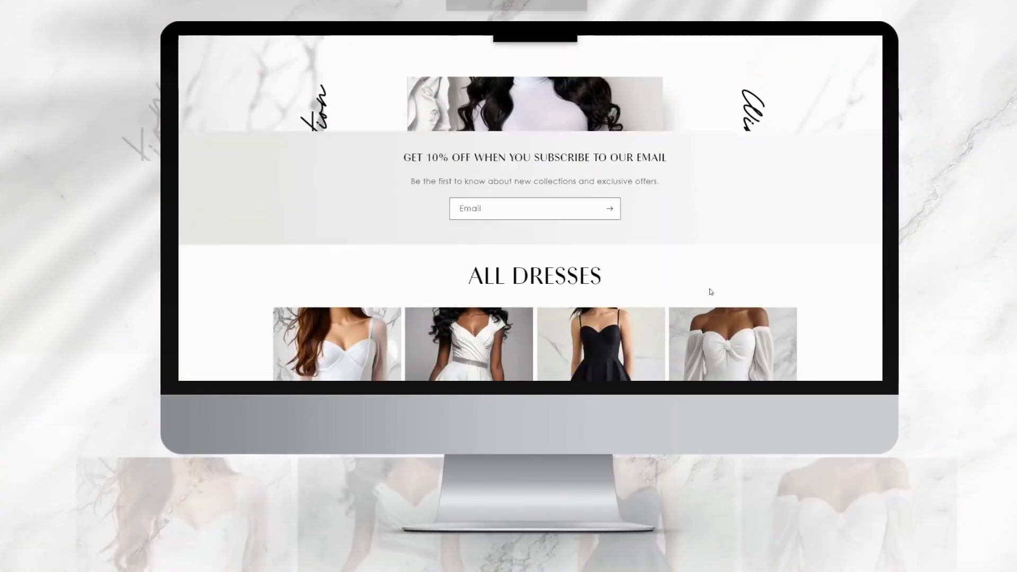
scroll(711, 292, "down", 3)
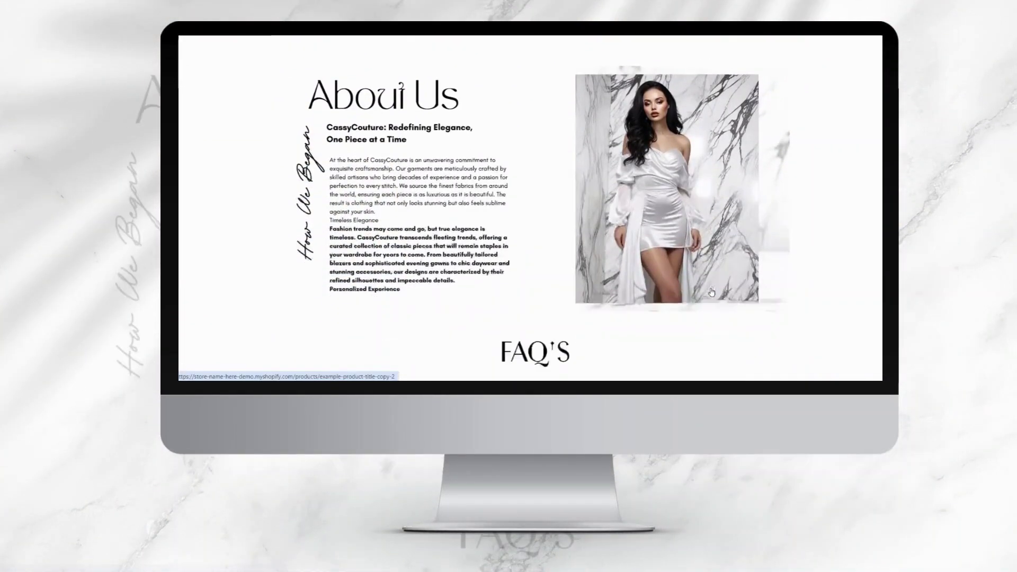
scroll(711, 291, "down", 4)
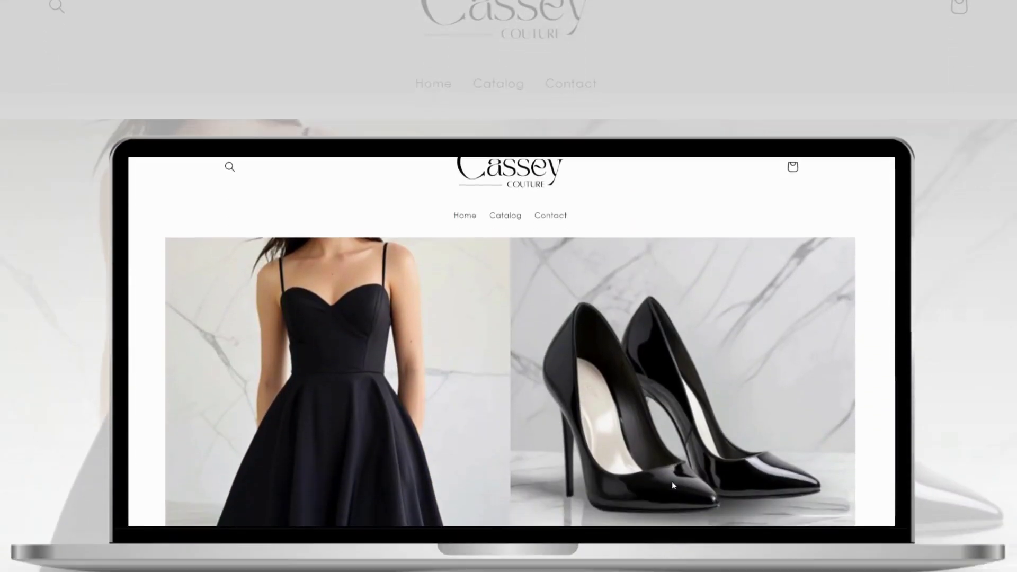
scroll(673, 400, "down", 5)
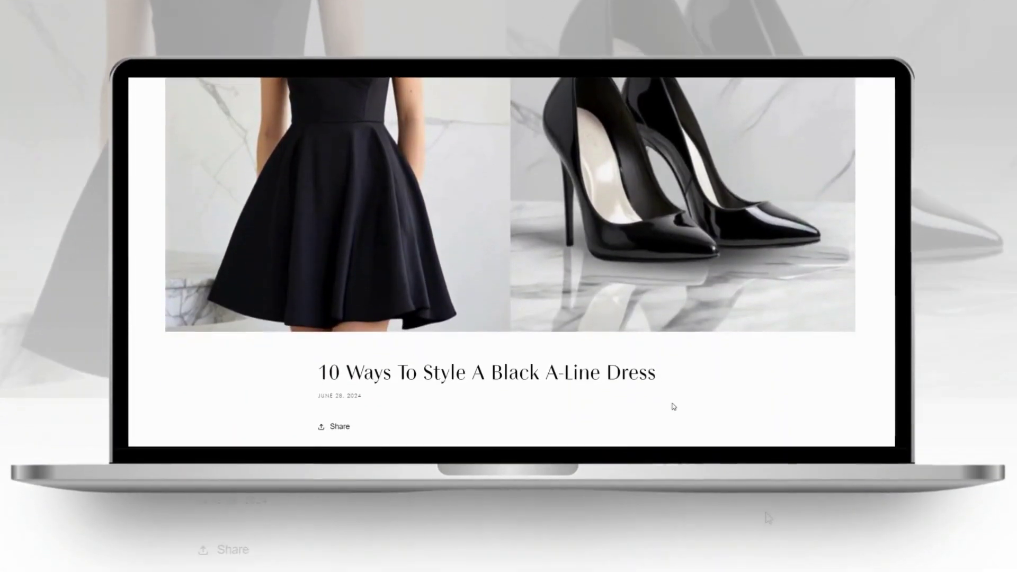
scroll(672, 394, "down", 15)
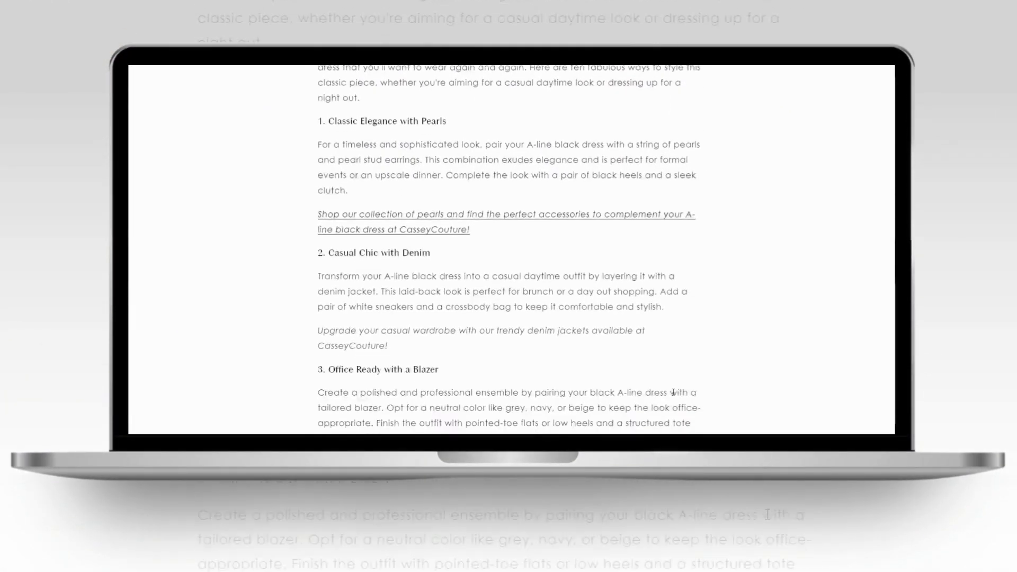
scroll(673, 392, "down", 11)
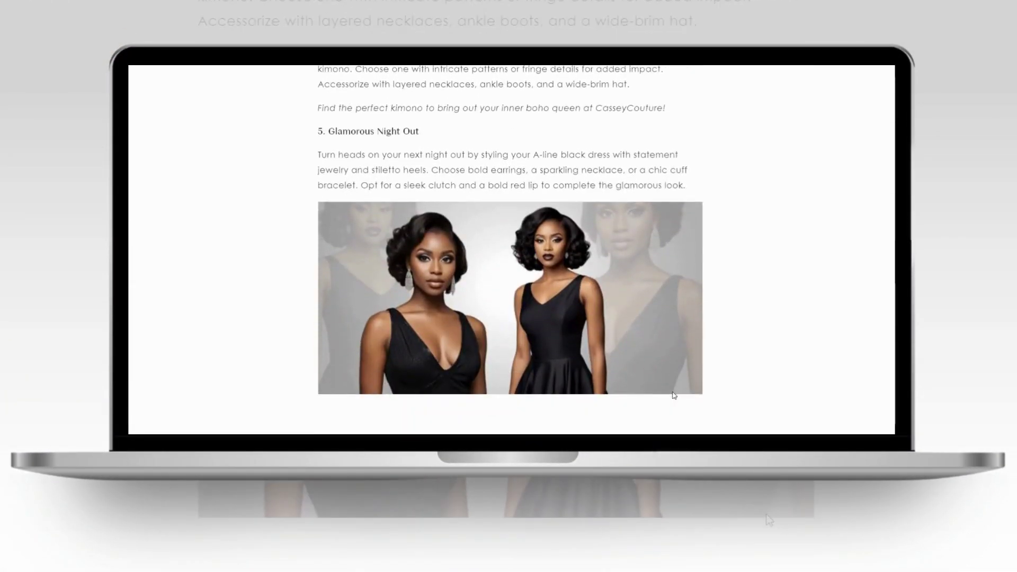
scroll(674, 396, "down", 12)
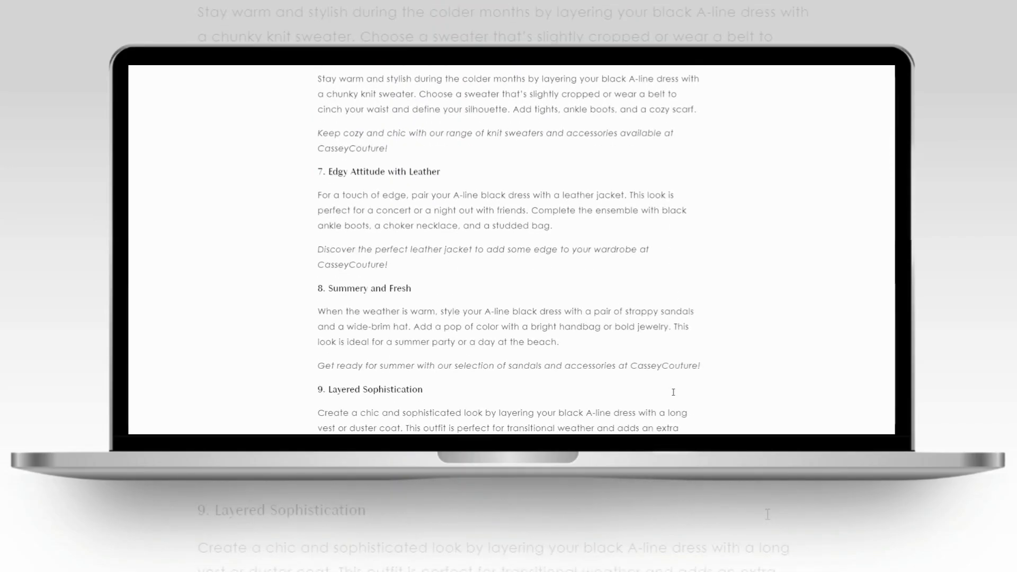
scroll(672, 394, "down", 10)
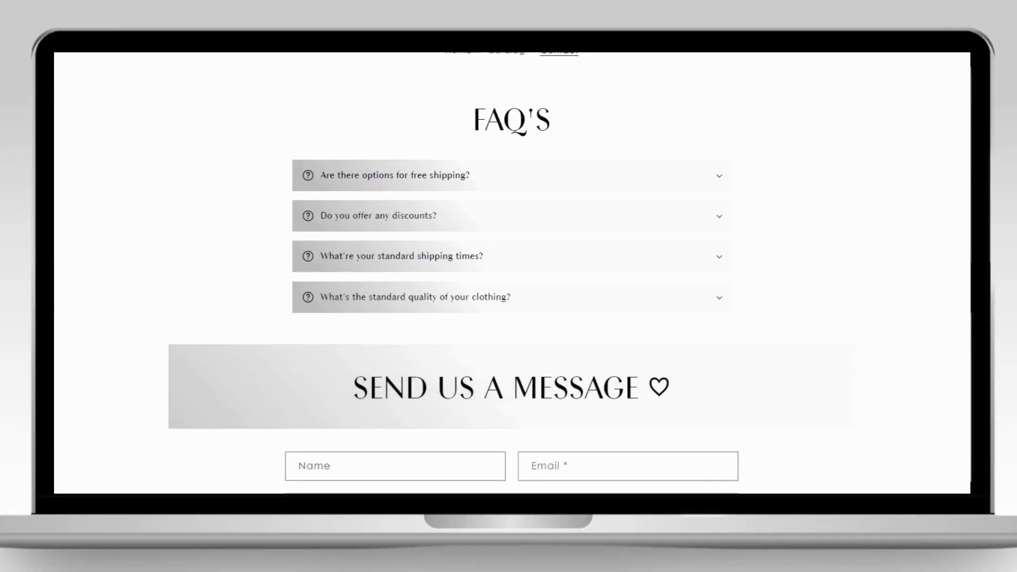
Expand the free shipping FAQ answer, then open the A-line dress blog article and return to the listing.
scroll(835, 186, "down", 1)
left_click(386, 161)
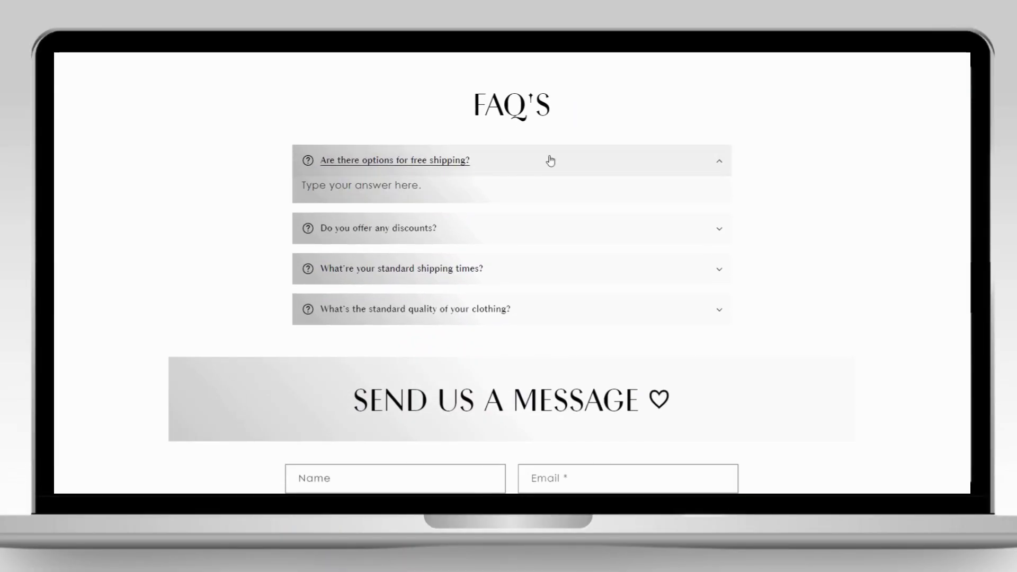
scroll(512, 273, "down", 4)
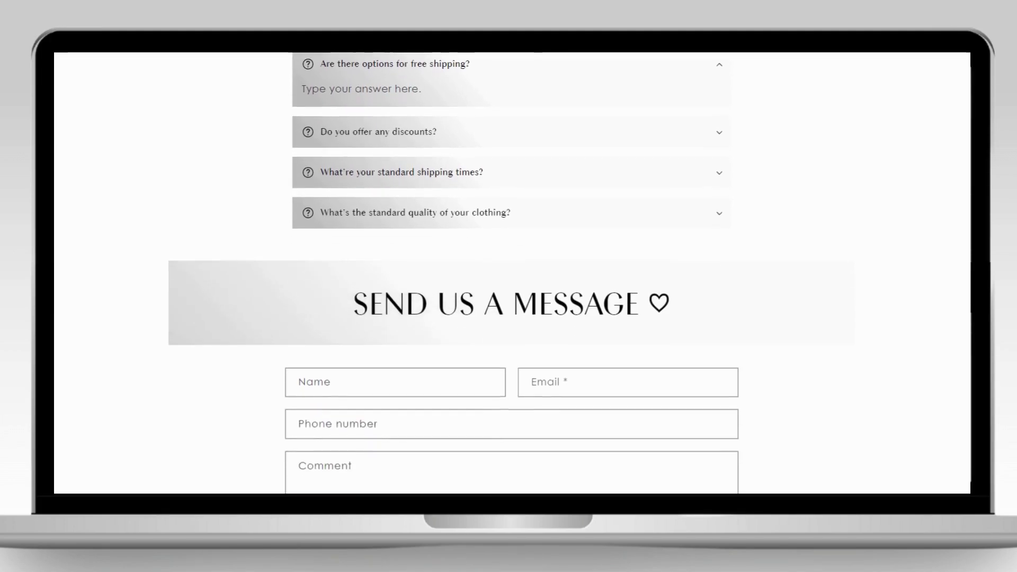
scroll(424, 185, "down", 2)
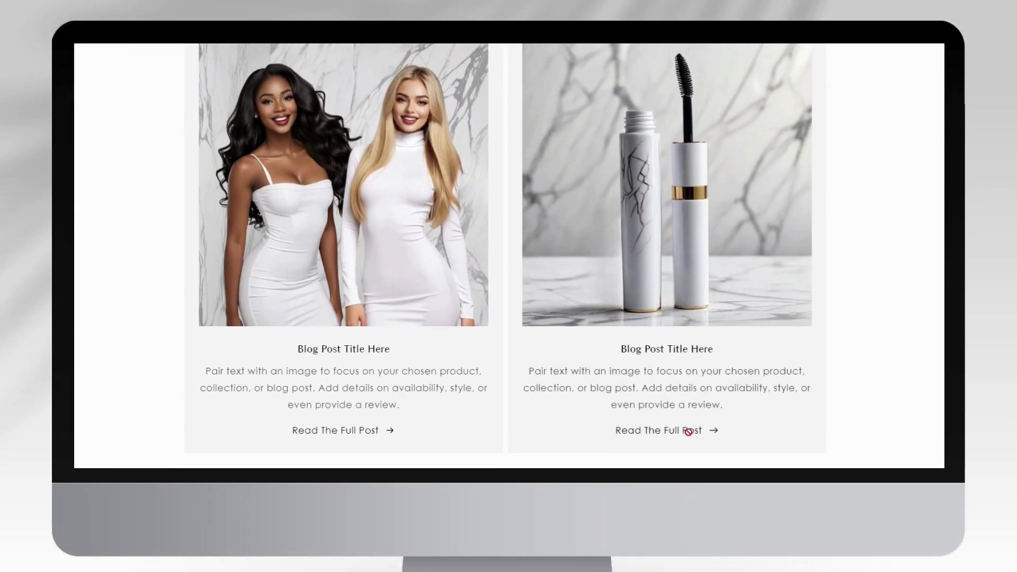
left_click(354, 431)
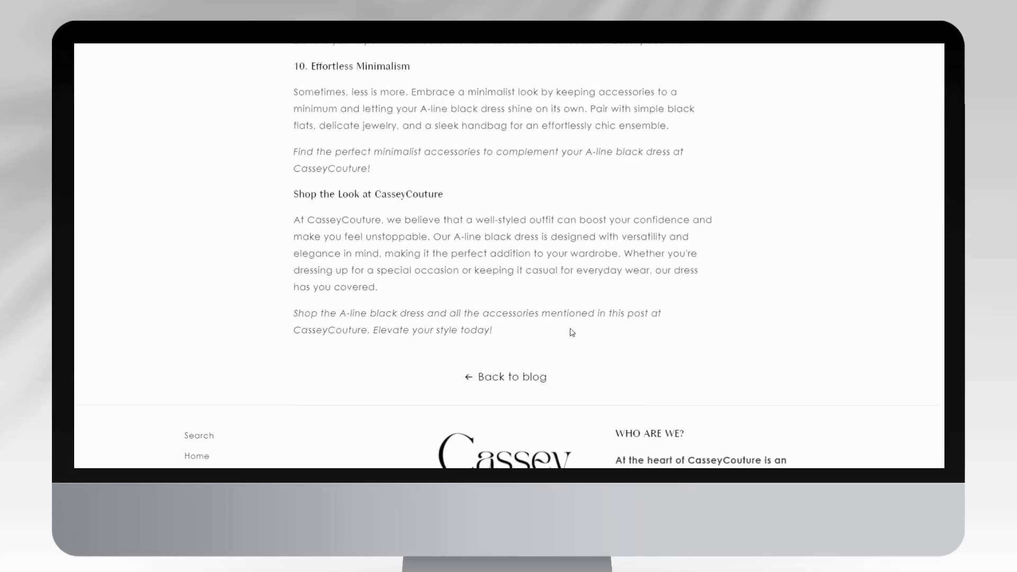
left_click(477, 376)
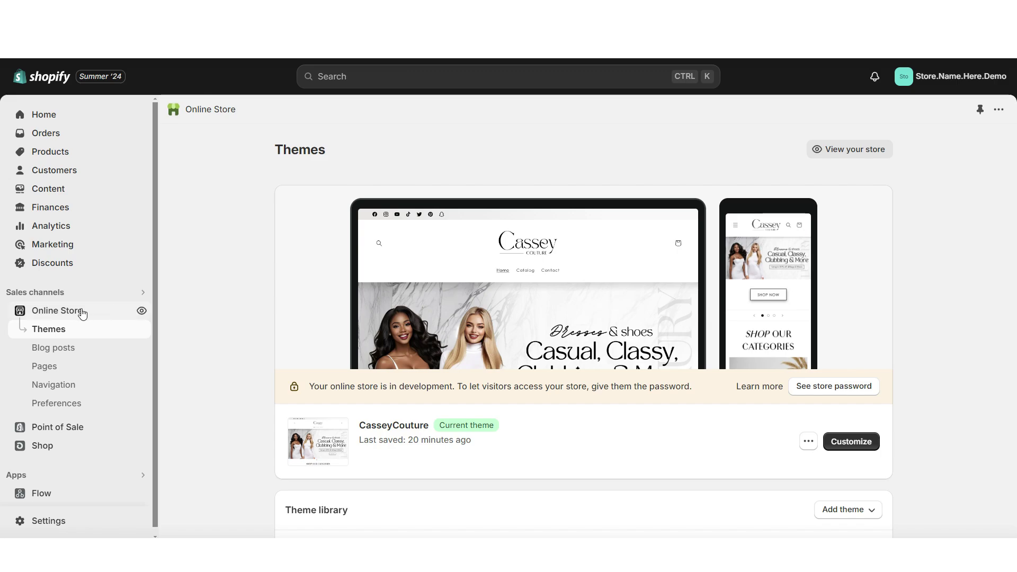
Create the CasseyCouture Blog from the Manage blogs list.
left_click(106, 354)
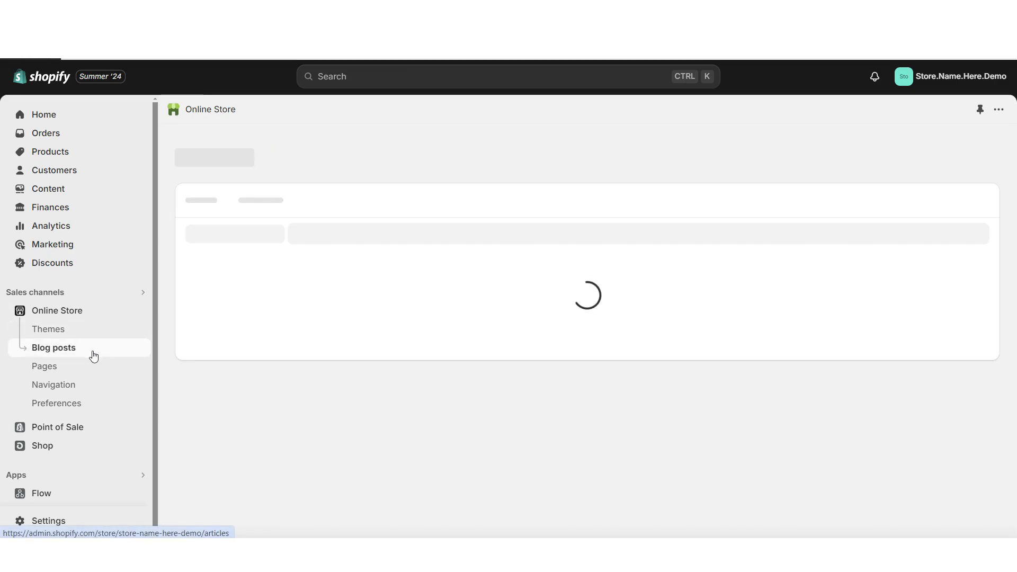
left_click(761, 150)
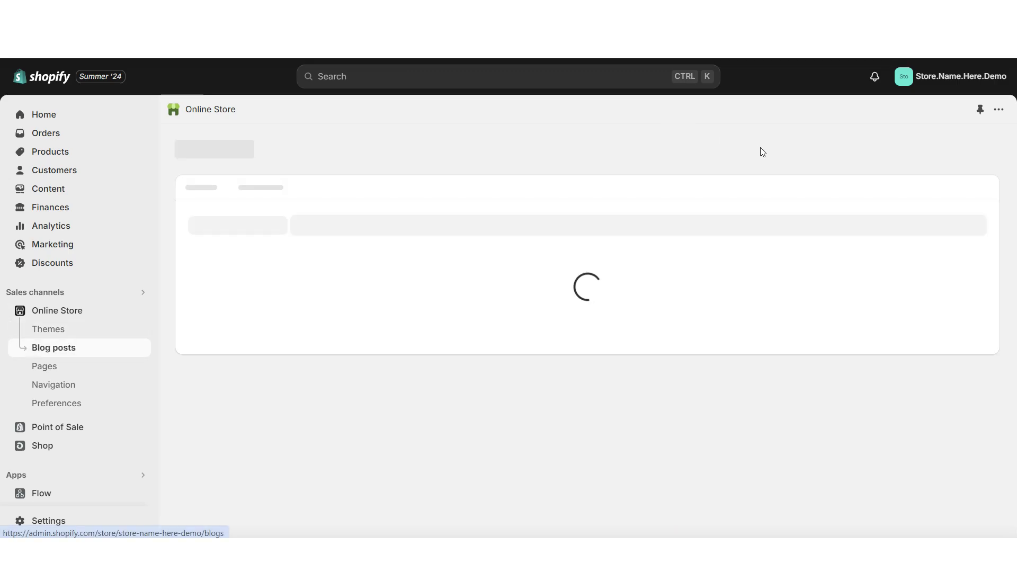
left_click(969, 149)
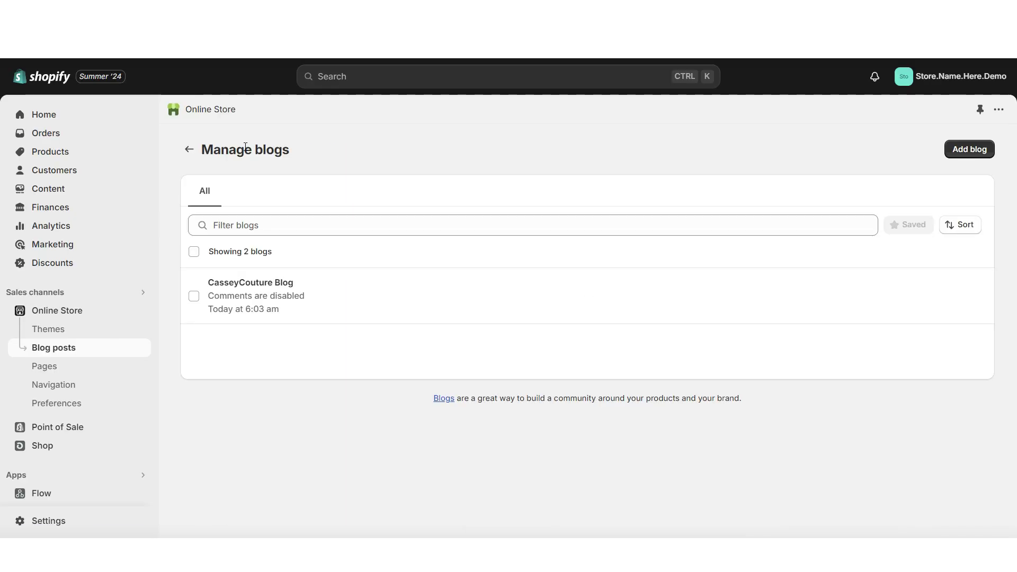
left_click(189, 149)
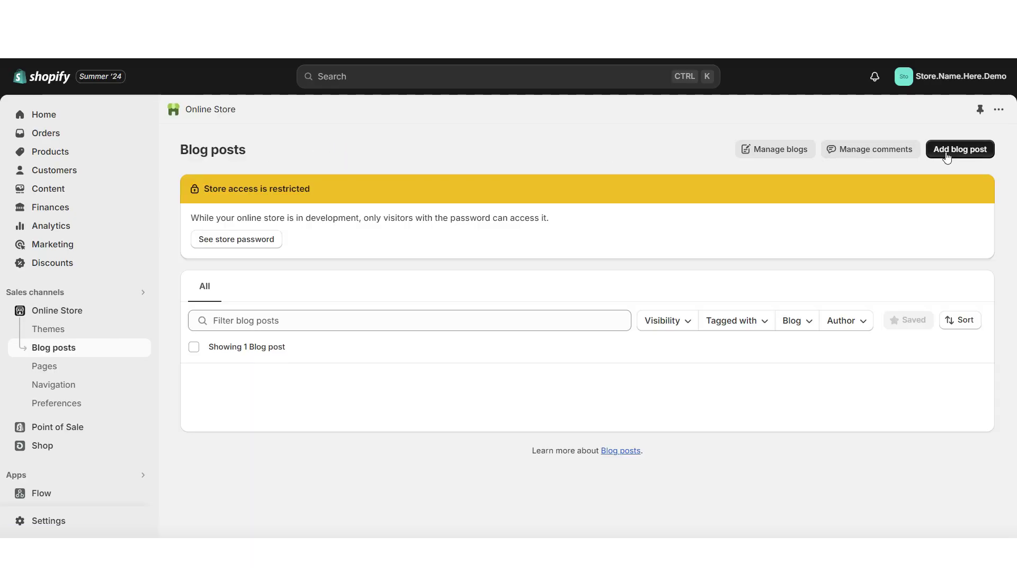
Start a visible CasseyCouture Blog post titled '10 Ways To Style A Black A-Line Dress'.
left_click(947, 153)
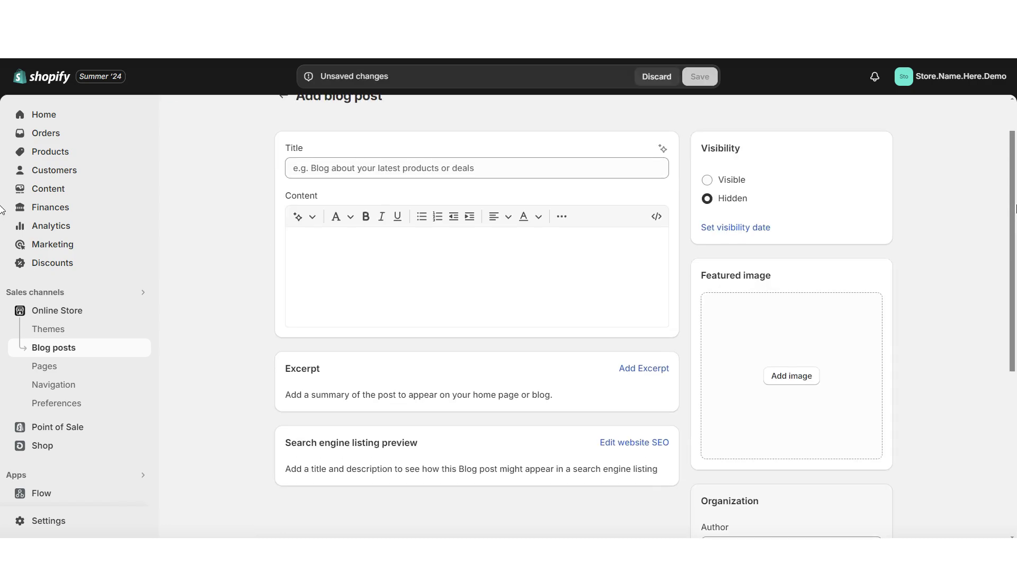
scroll(2, 259, "down", 3)
scroll(2, 260, "down", 4)
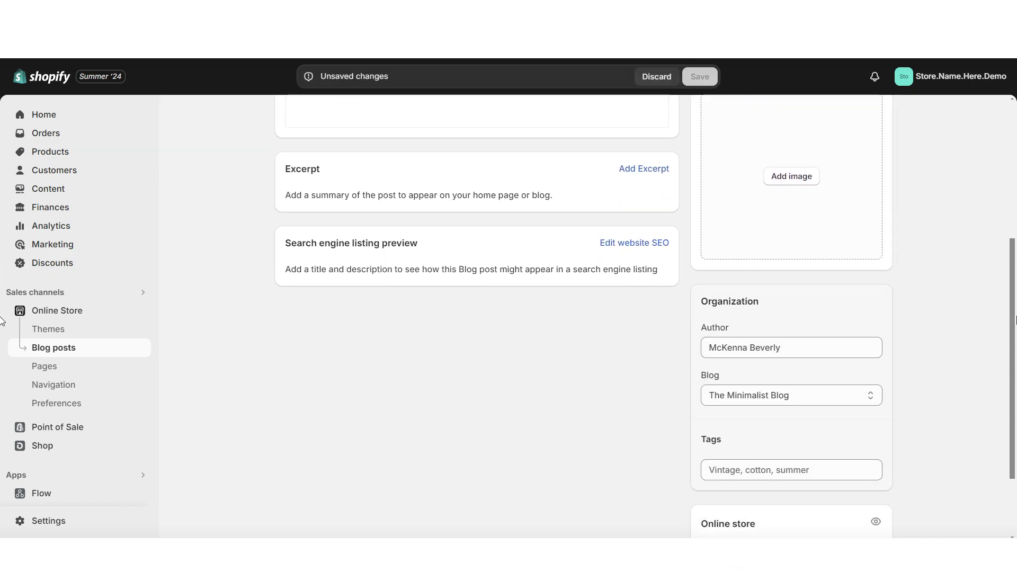
scroll(1005, 235, "up", 5)
scroll(1005, 235, "up", 2)
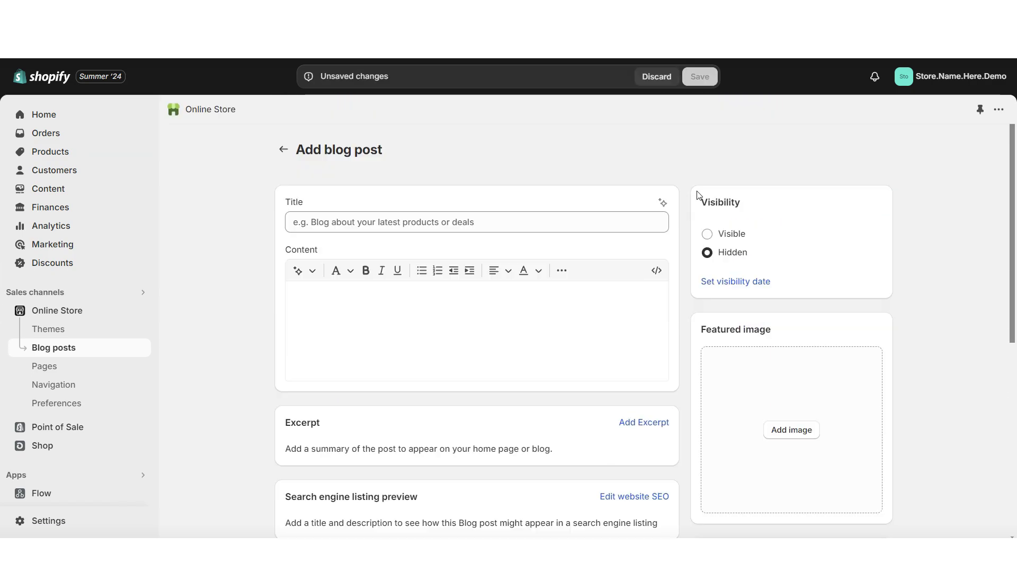
left_click(708, 234)
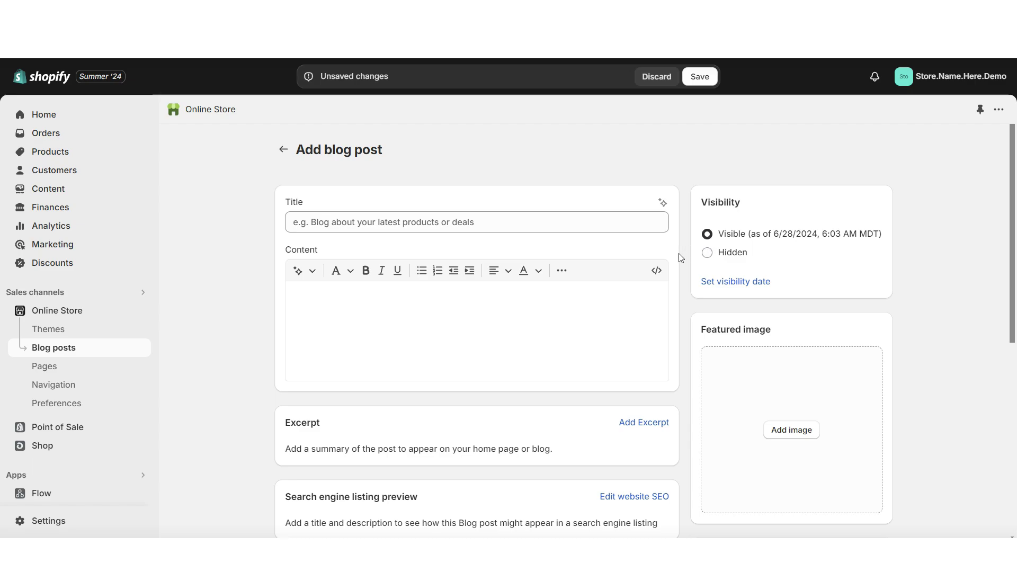
scroll(678, 257, "down", 7)
left_click(715, 297)
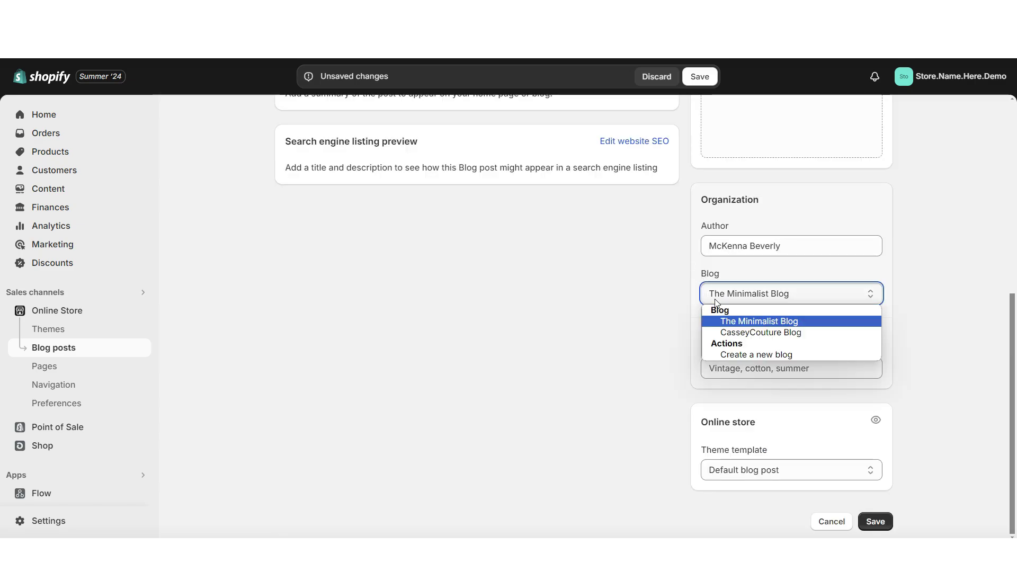
left_click(739, 332)
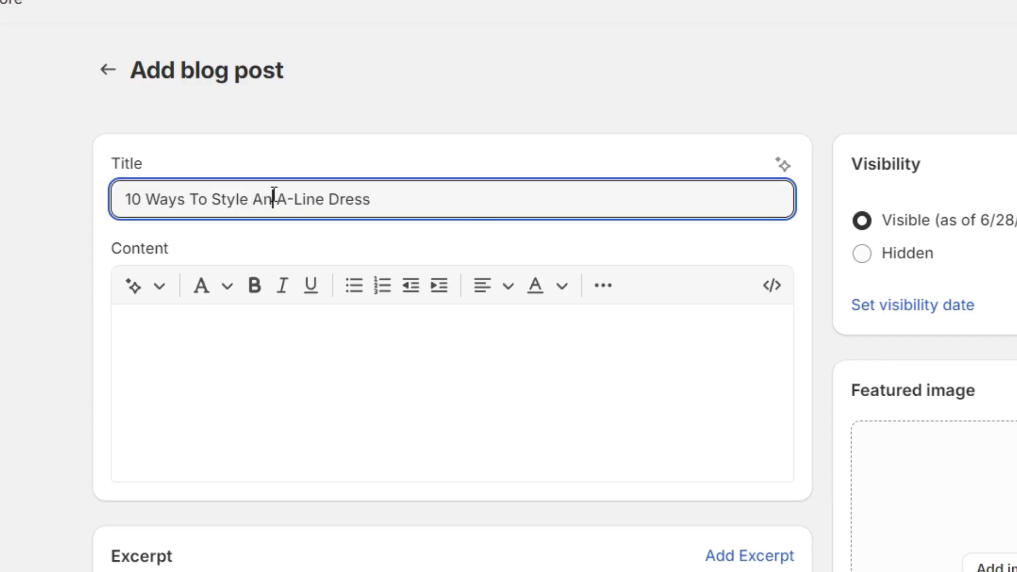
key("BackSpace")
type("Black A-Line Dress")
left_click(165, 348)
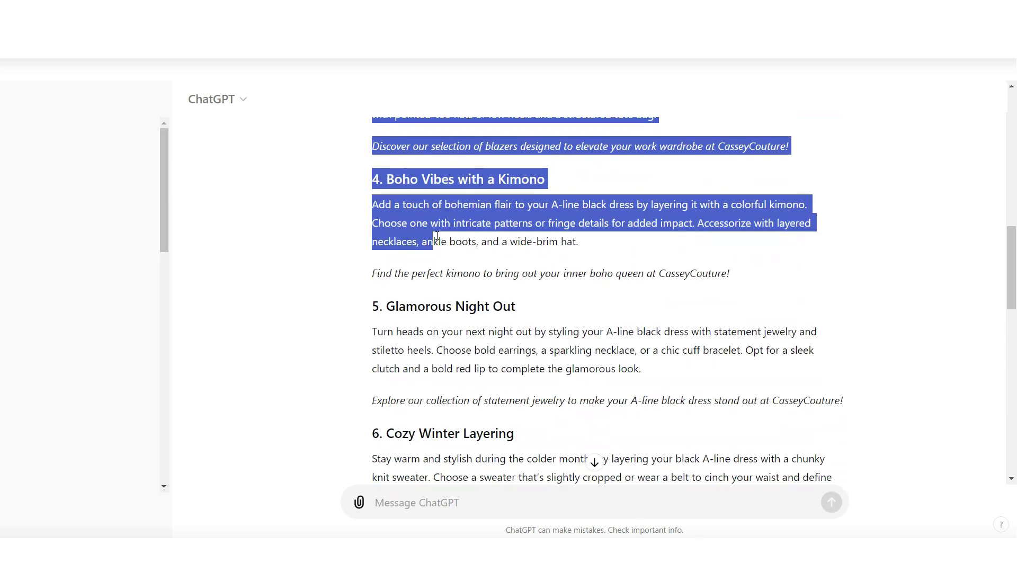
Copy ChatGPT's generated ten-tip black A-line dress styling article.
left_click_drag(595, 461, 451, 405)
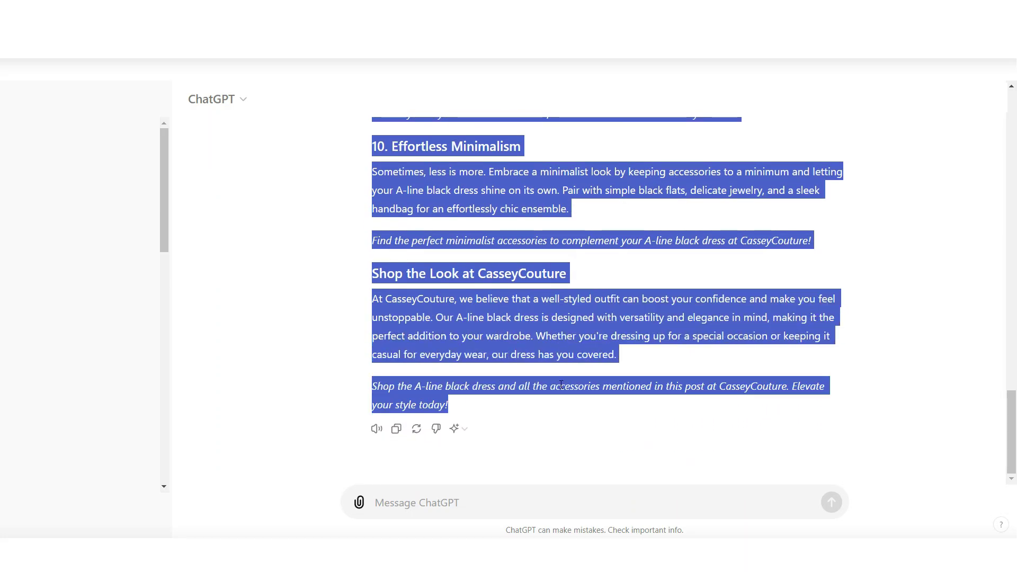
right_click(565, 337)
left_click(597, 345)
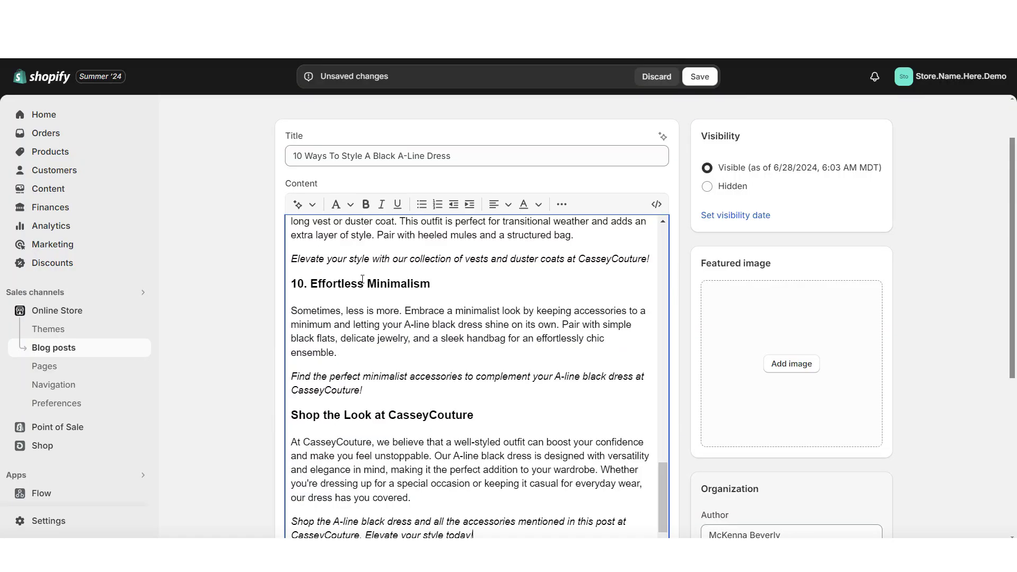
scroll(363, 278, "up", 20)
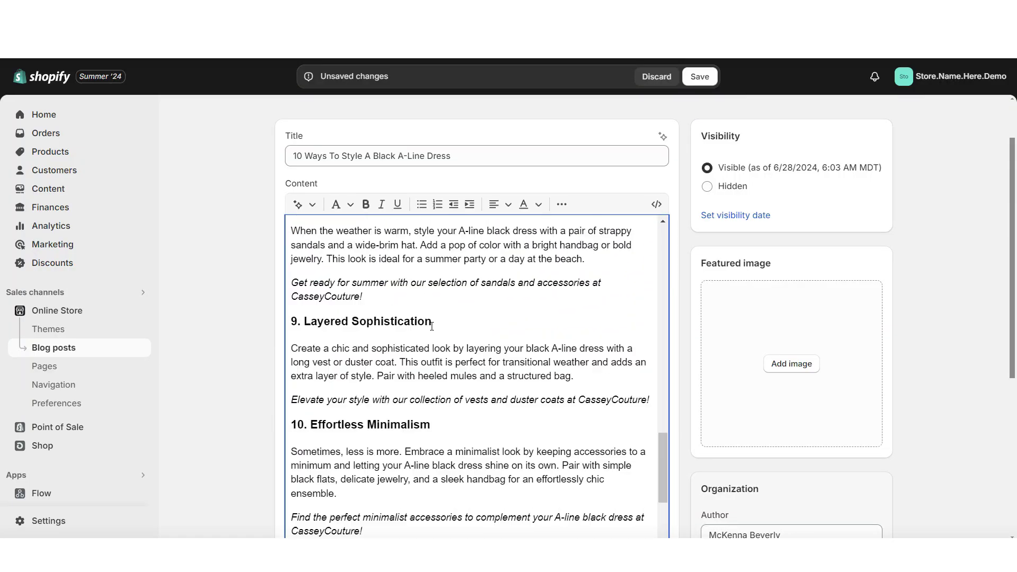
Make the post's opening paragraph a non-bold Heading 3.
left_click_drag(480, 297, 253, 220)
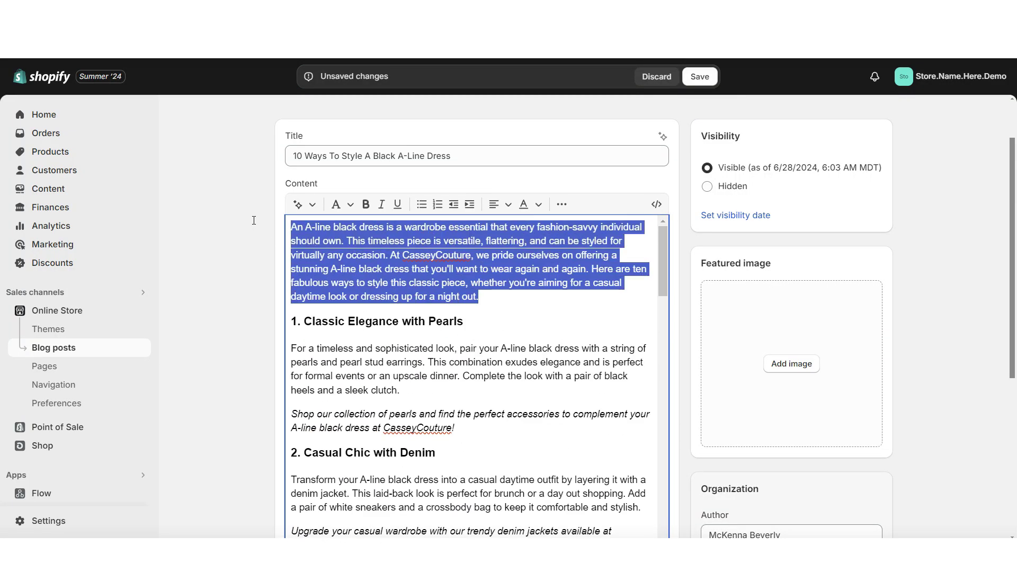
left_click(349, 206)
left_click(342, 297)
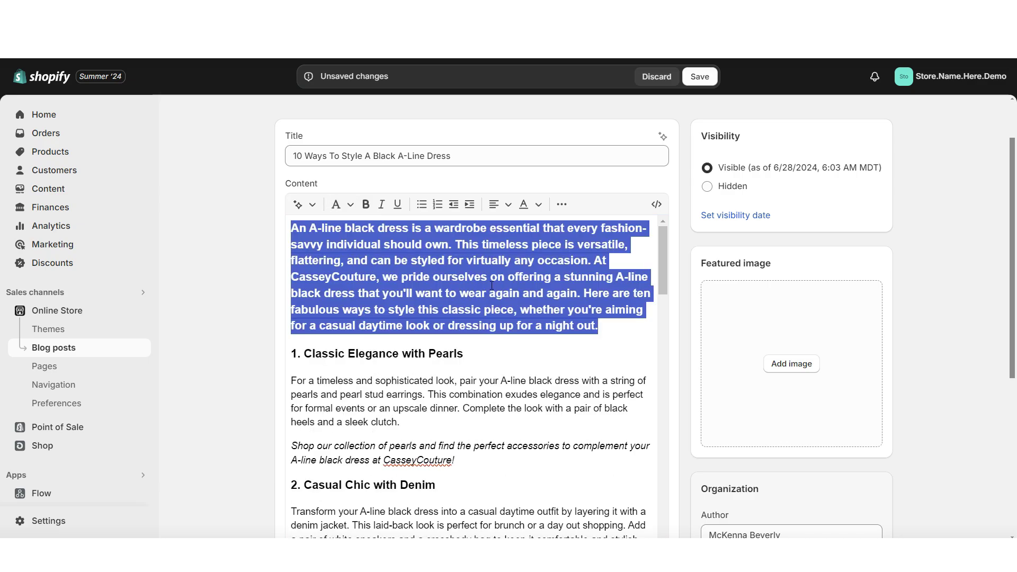
left_click(362, 206)
Turn the pearls call-to-action line in section 1 into a hyperlink.
scroll(454, 362, "down", 1)
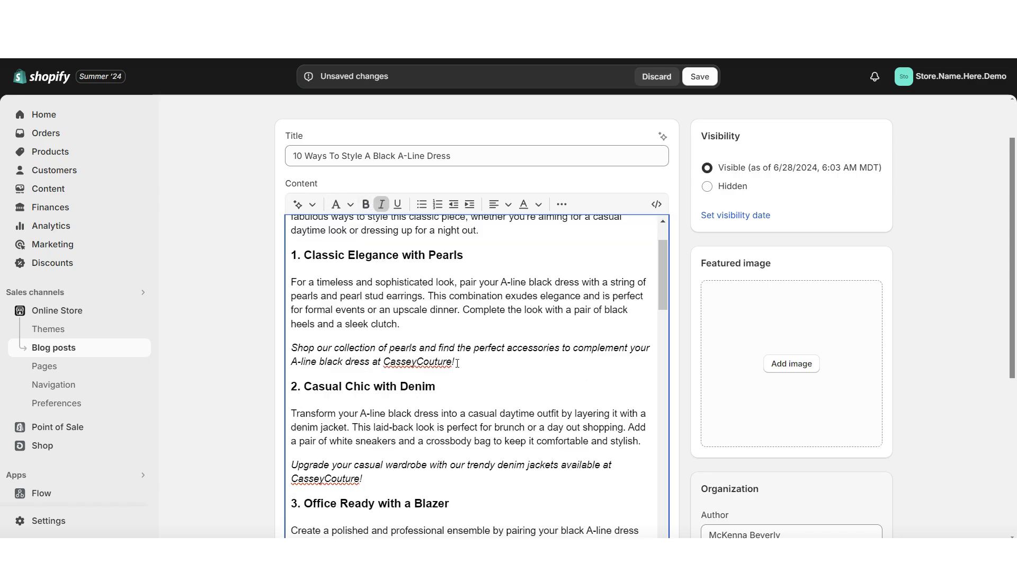
left_click_drag(455, 362, 308, 351)
left_click(561, 204)
left_click(522, 228)
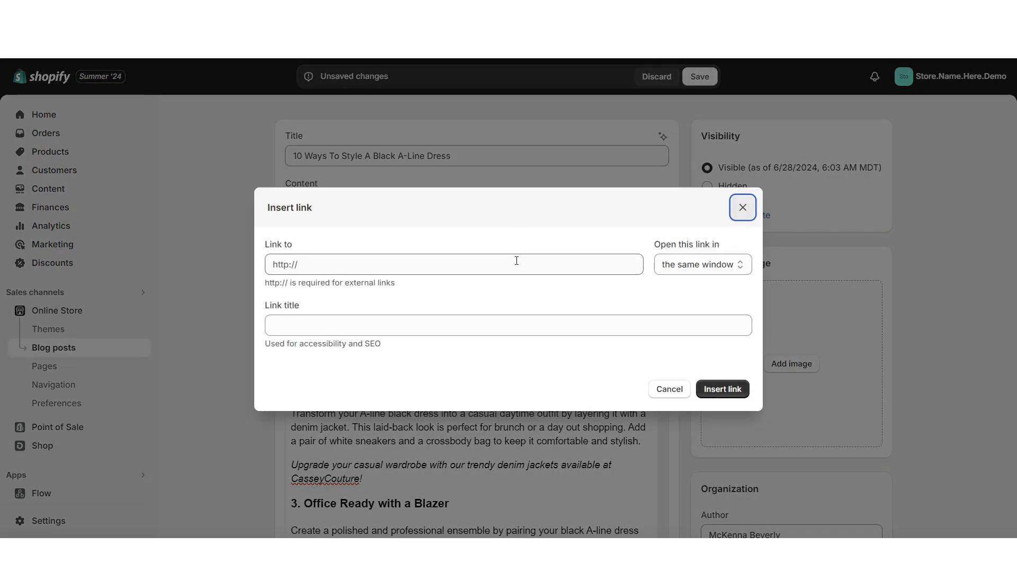
left_click(548, 134)
left_click_drag(662, 300, 660, 354)
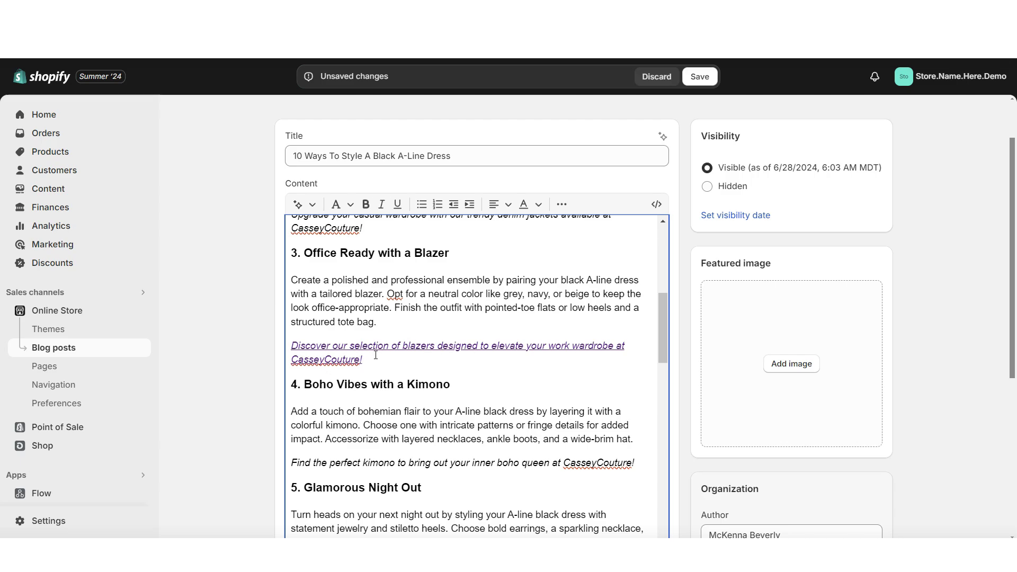
scroll(414, 351, "up", 10)
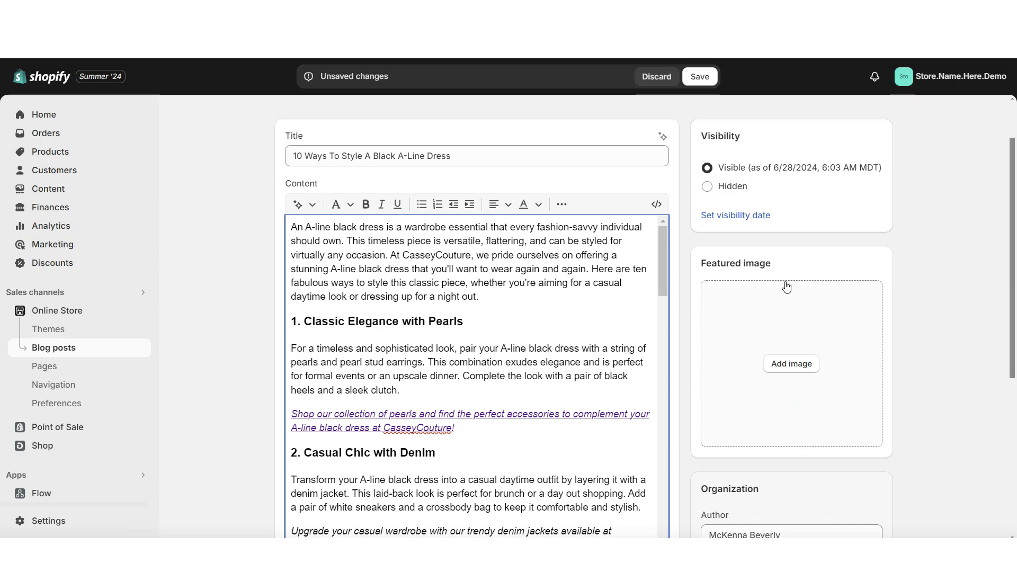
Insert outfit photos under sections 5 and 9 and save the post.
scroll(664, 291, "down", 10)
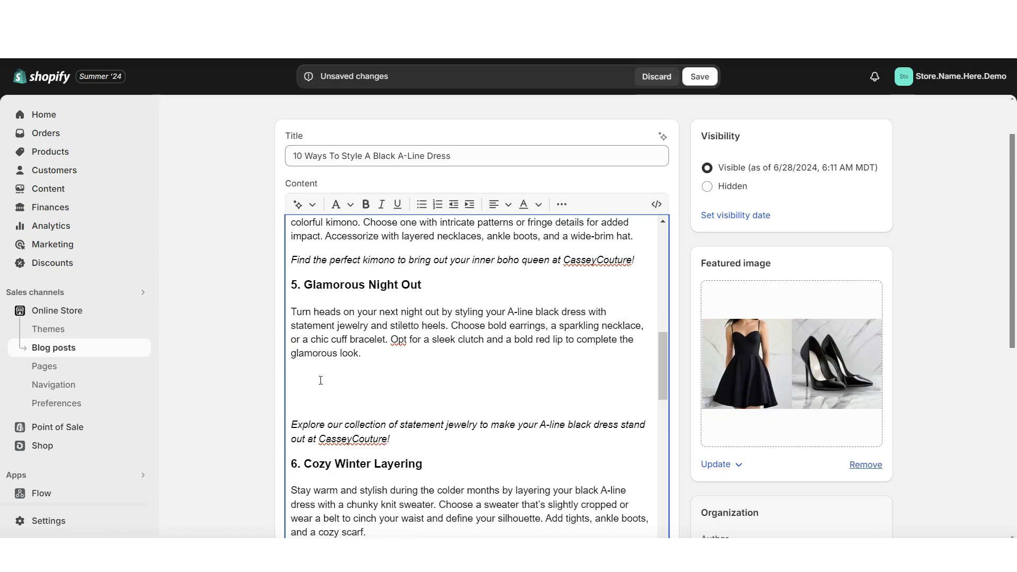
left_click(561, 206)
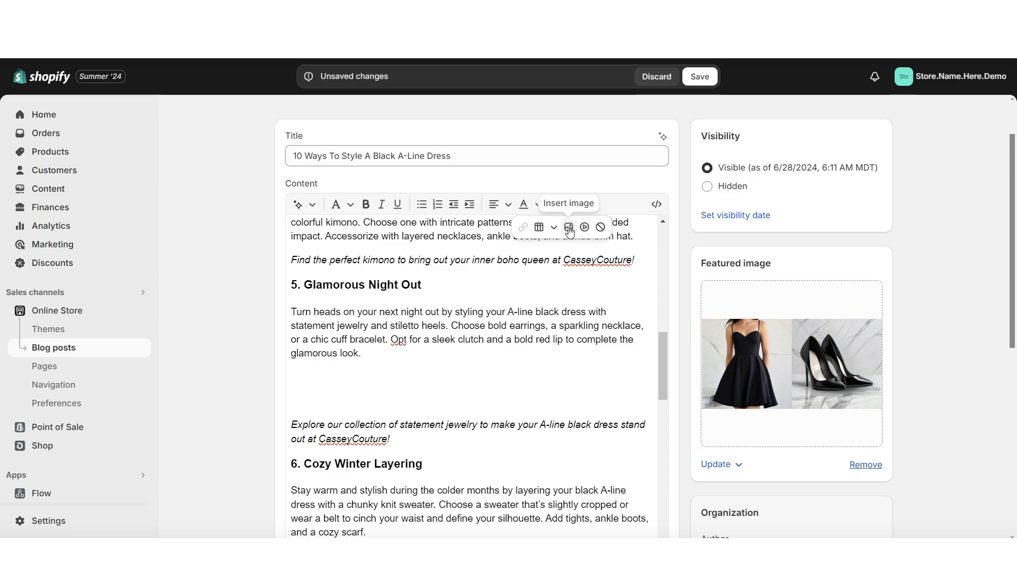
scroll(569, 229, "down", 10)
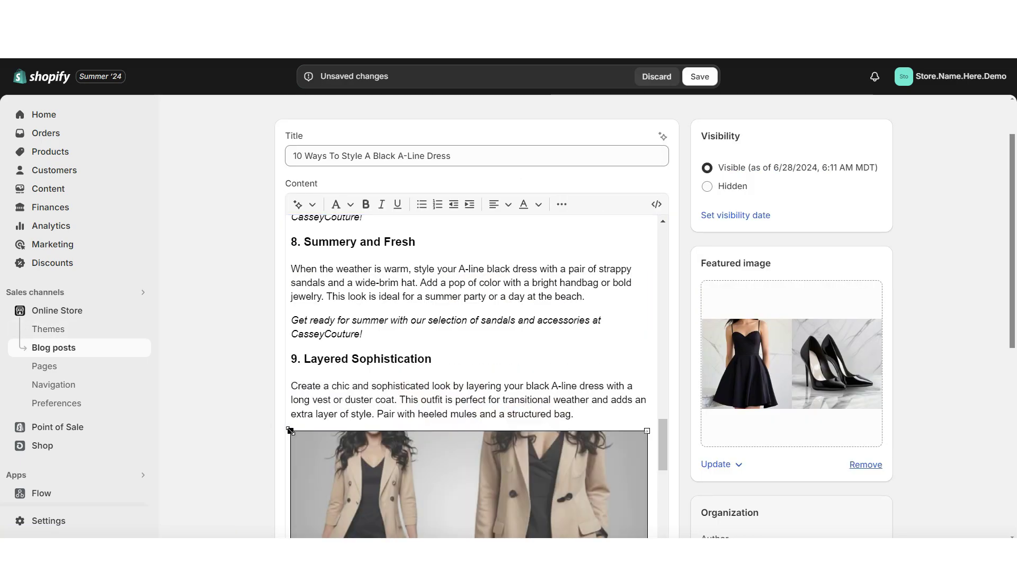
left_click(697, 77)
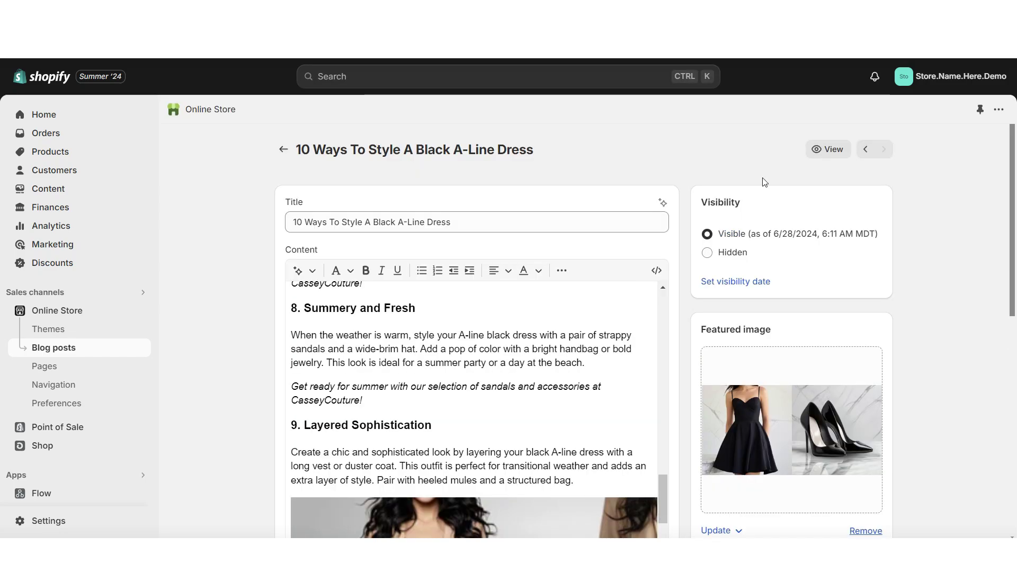
View the published black A-line dress article on the storefront, then return to the Blog posts list.
left_click(825, 152)
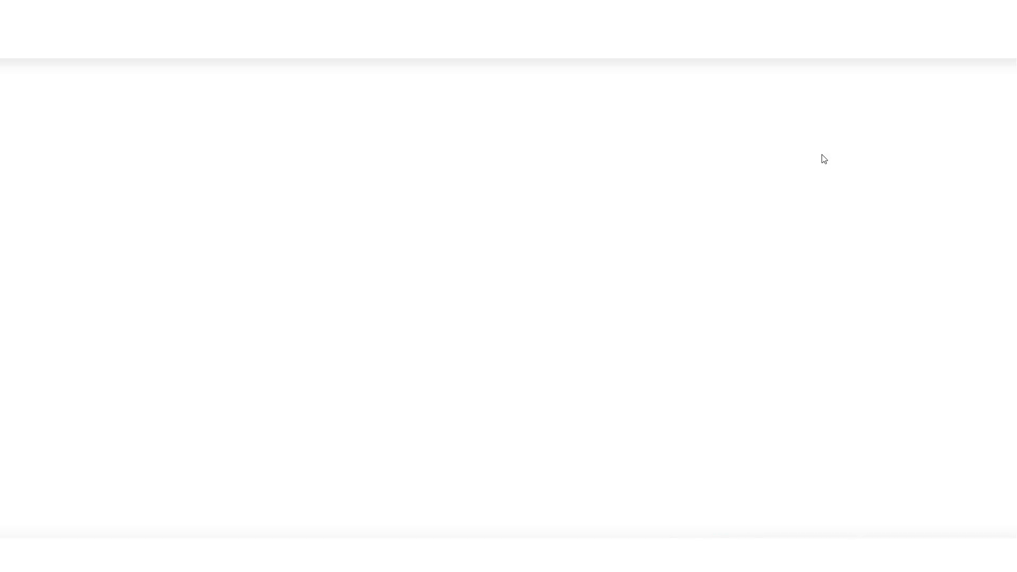
scroll(1013, 237, "down", 5)
scroll(1012, 237, "down", 15)
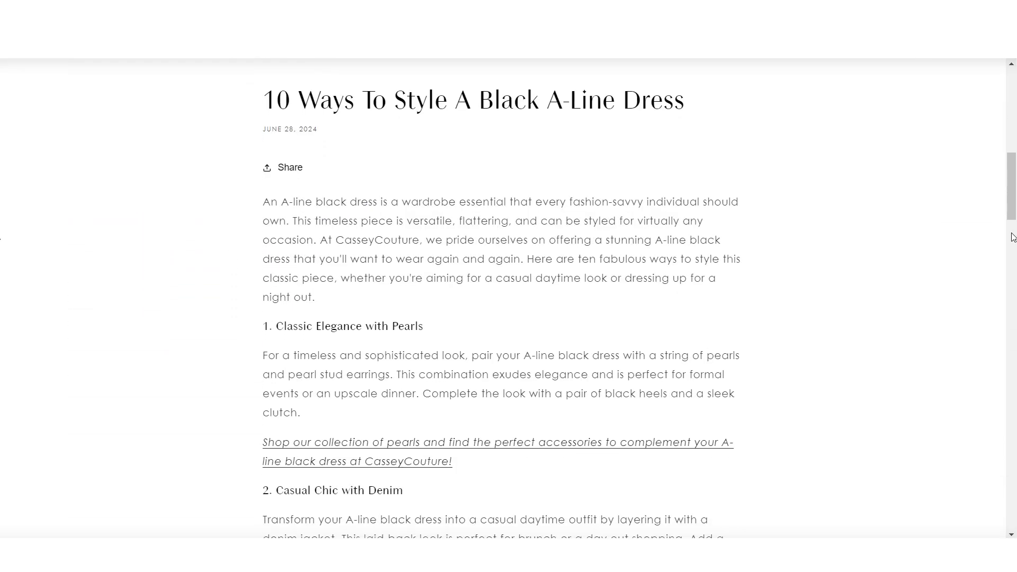
scroll(1013, 237, "down", 15)
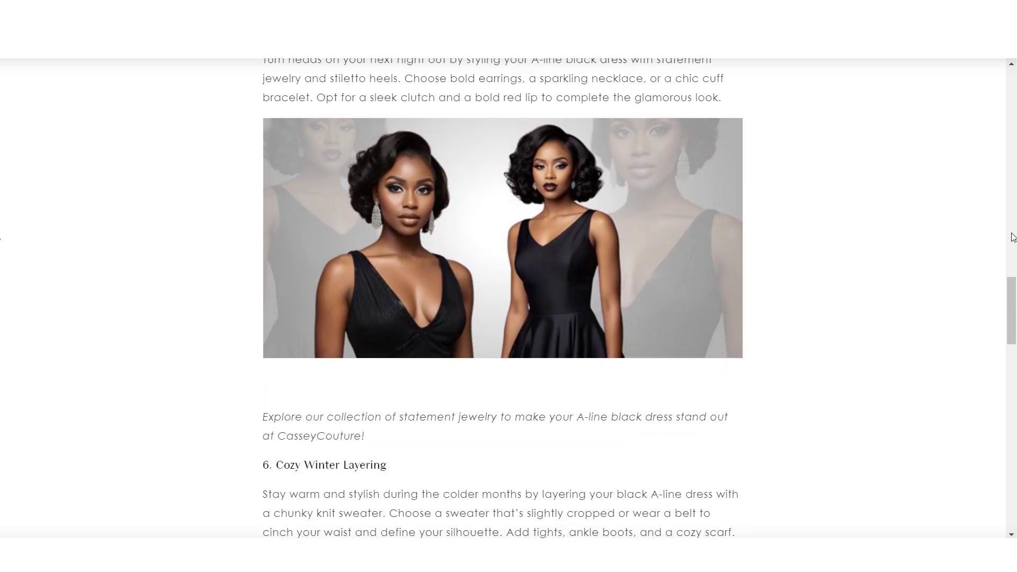
scroll(1013, 237, "down", 15)
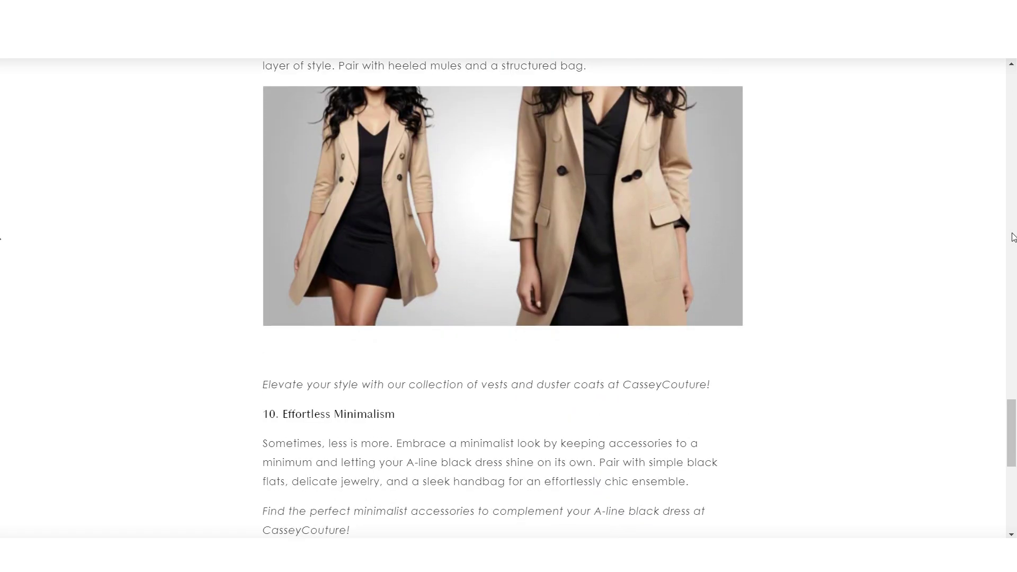
key("ctrl+w")
left_click(282, 151)
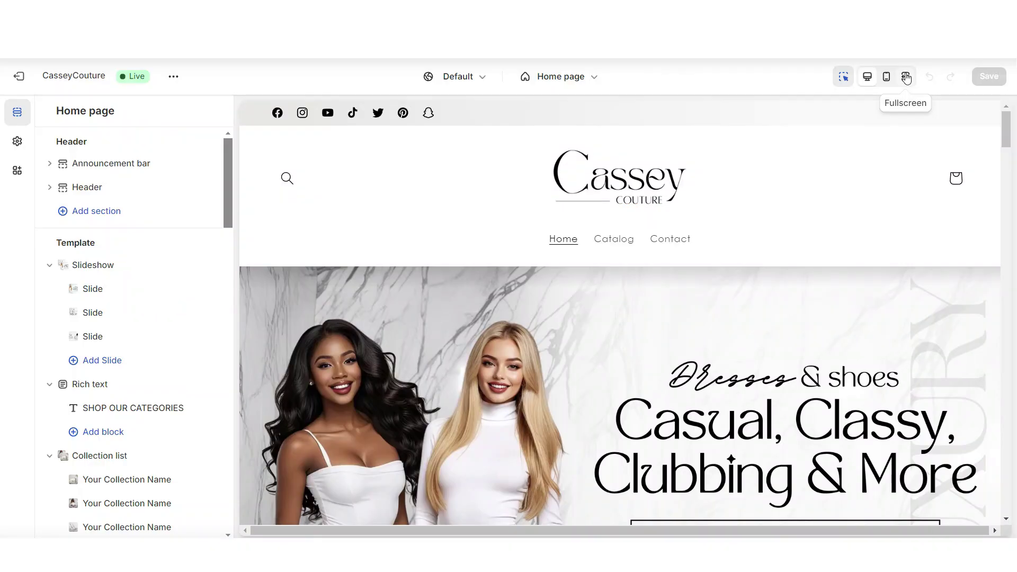
Open the Home page in the theme editor and scroll through its sections to the placeholder blog cards.
left_click(905, 76)
scroll(1010, 179, "down", 6)
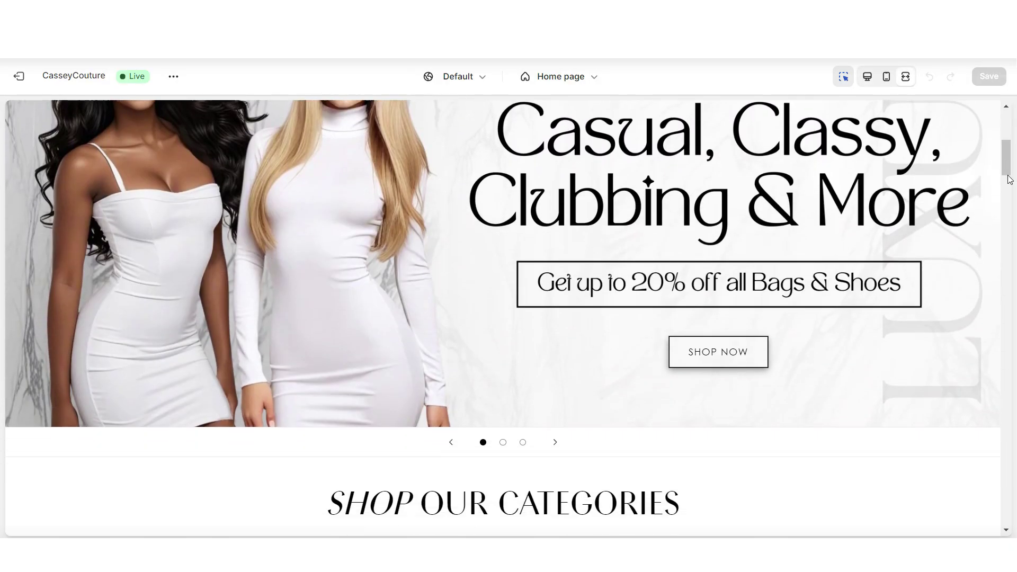
scroll(1010, 179, "down", 10)
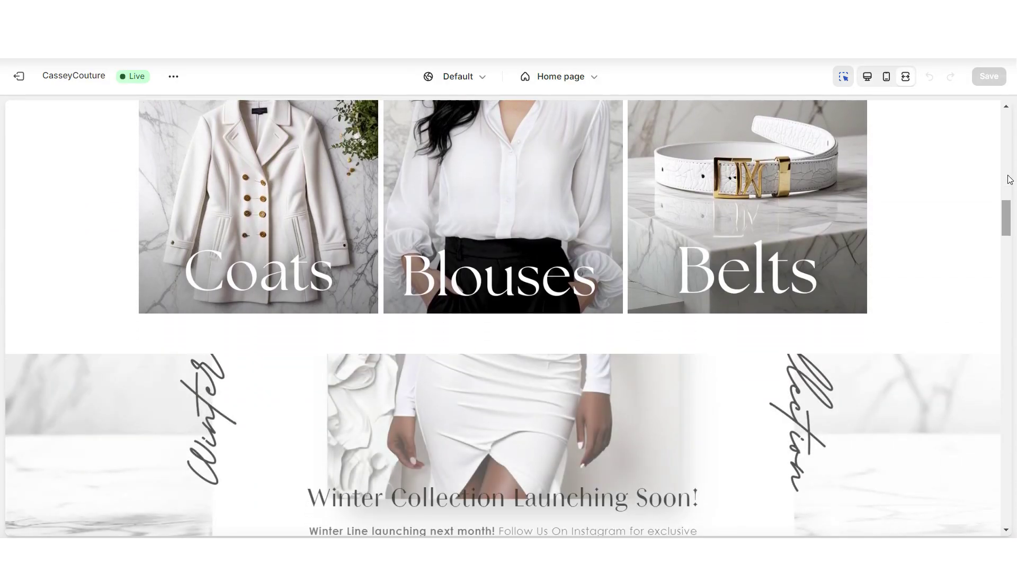
scroll(1011, 179, "down", 12)
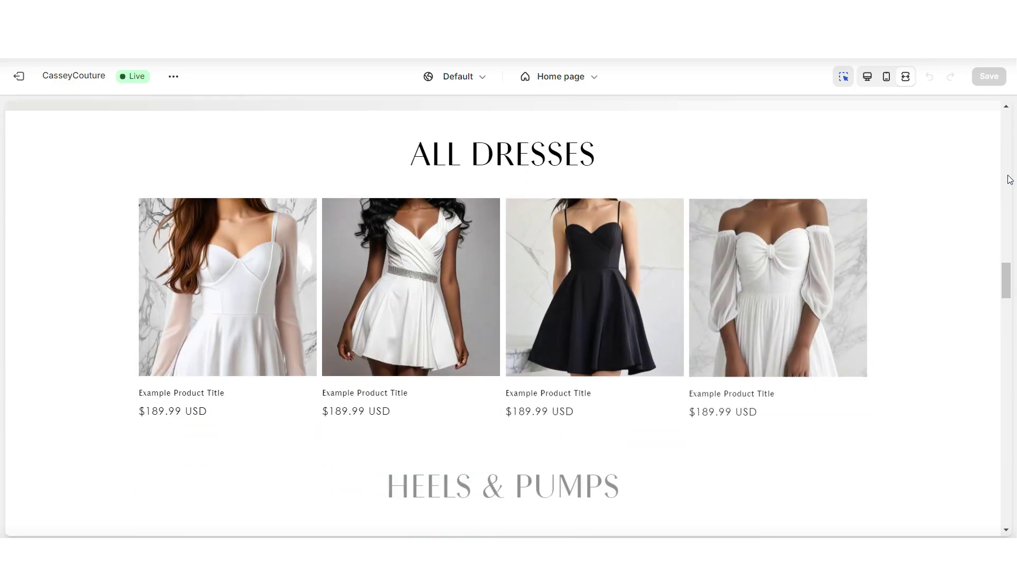
key("ctrl+shift+f")
scroll(1009, 244, "down", 8)
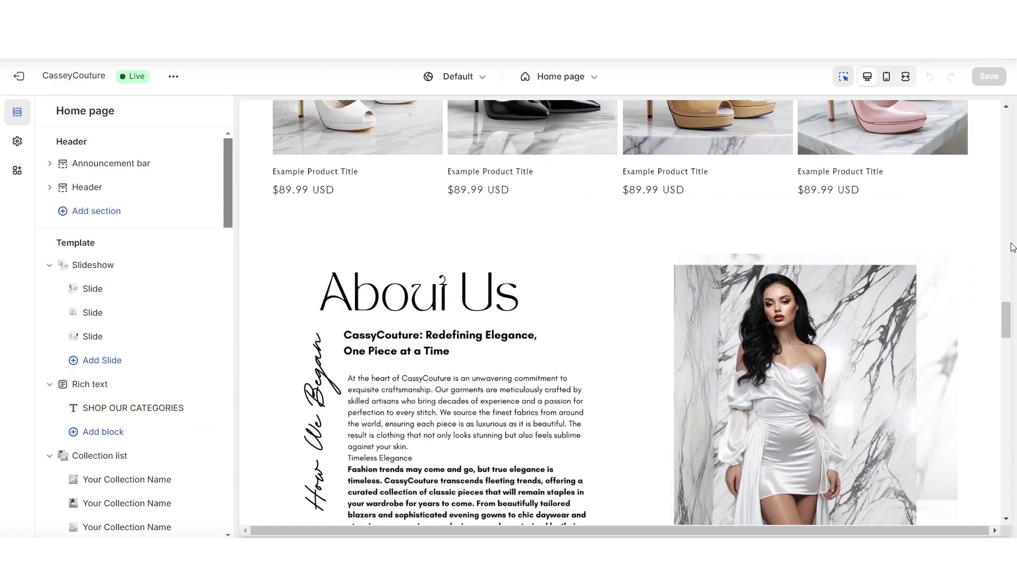
scroll(1012, 247, "down", 4)
key("ctrl+shift+f")
scroll(1011, 244, "down", 10)
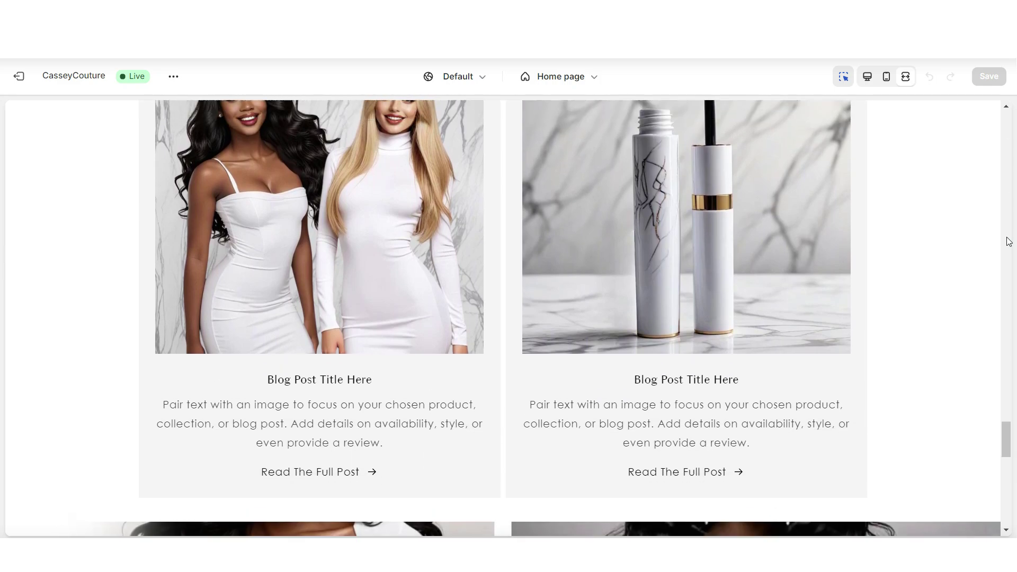
scroll(1005, 238, "up", 2)
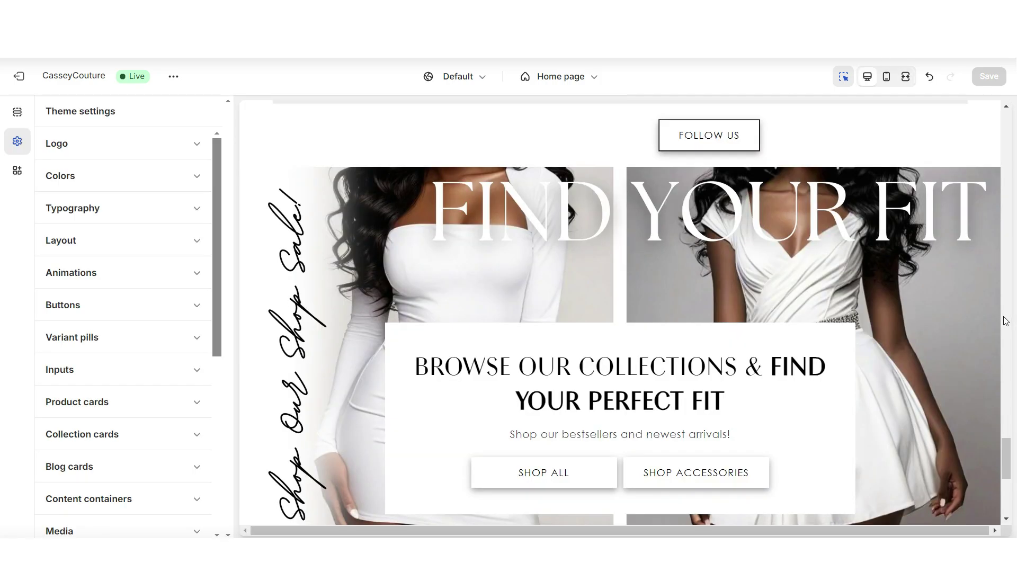
Add a Multicolumn section above Find Your Fit with empty heading and button label.
left_click(633, 173)
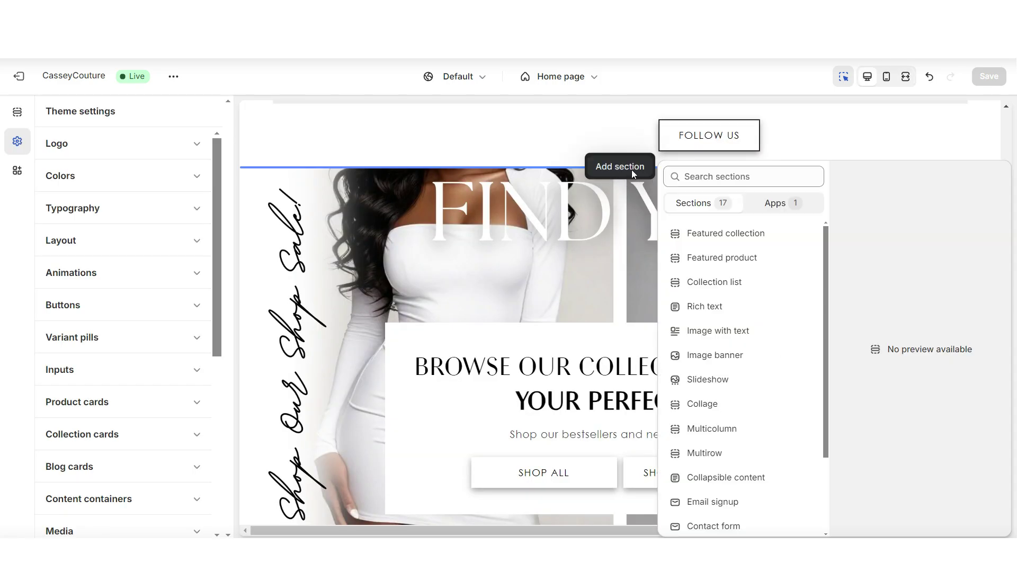
scroll(821, 369, "down", 3)
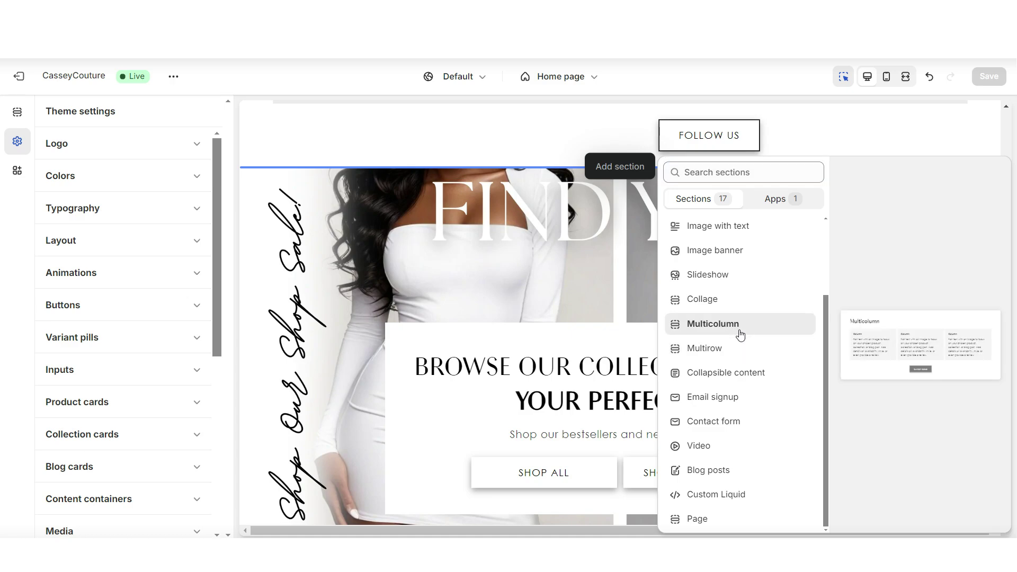
left_click(740, 334)
triple_click(71, 202)
key("BackSpace")
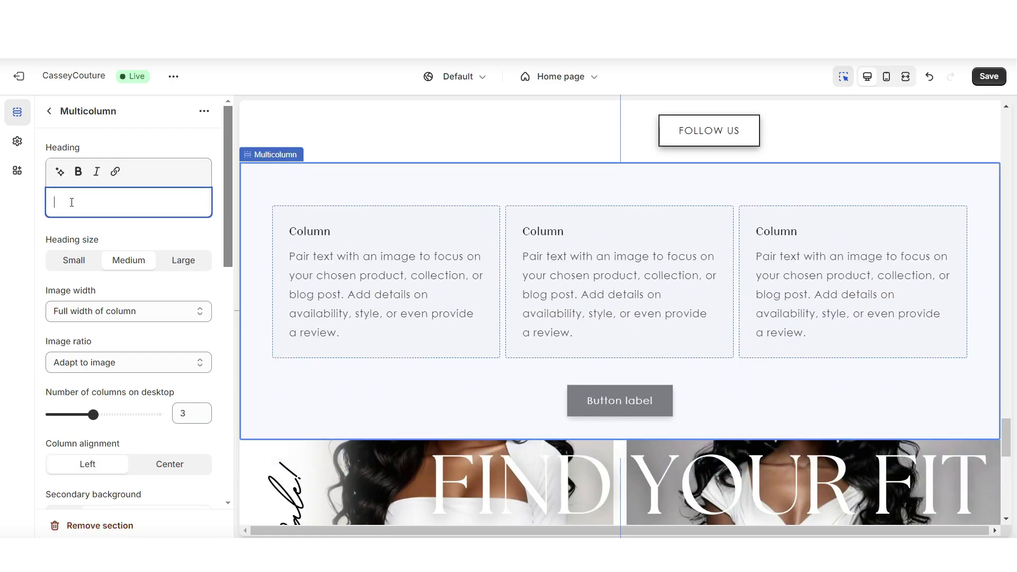
scroll(86, 212, "down", 5)
triple_click(84, 301)
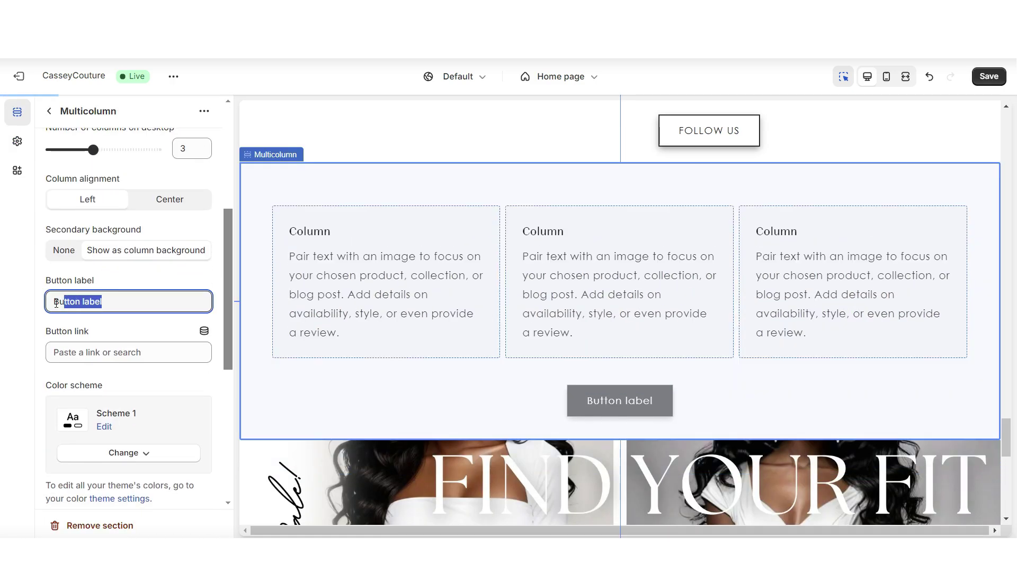
key("BackSpace")
Remove the extra column block and set column alignment to Center.
scroll(130, 200, "up", 2)
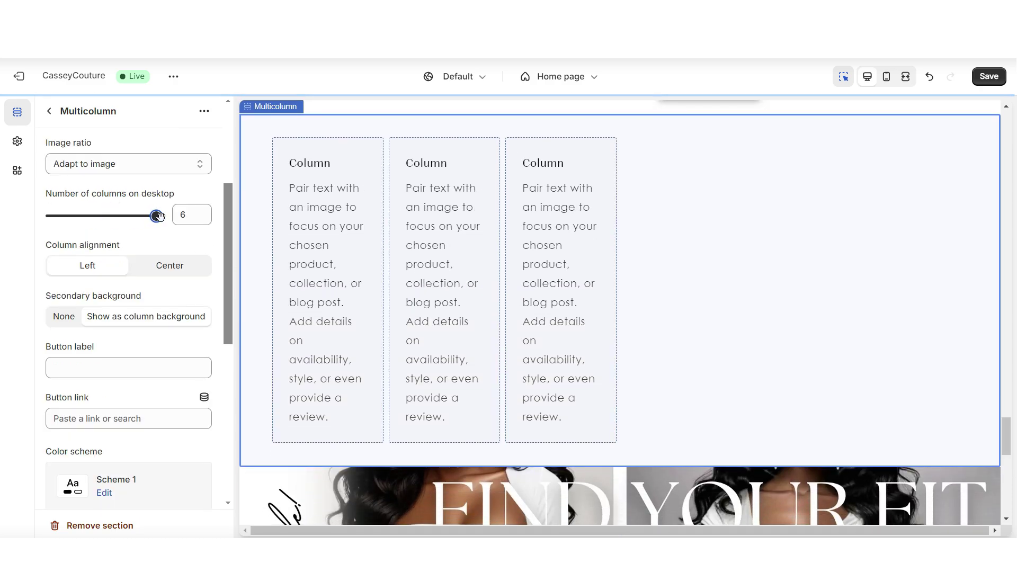
left_click(700, 271)
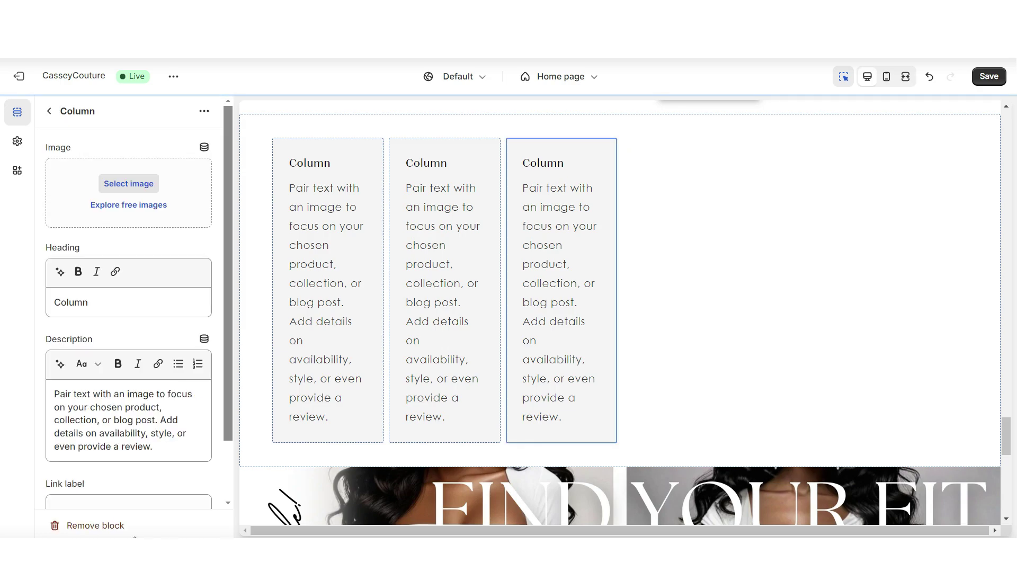
left_click(85, 525)
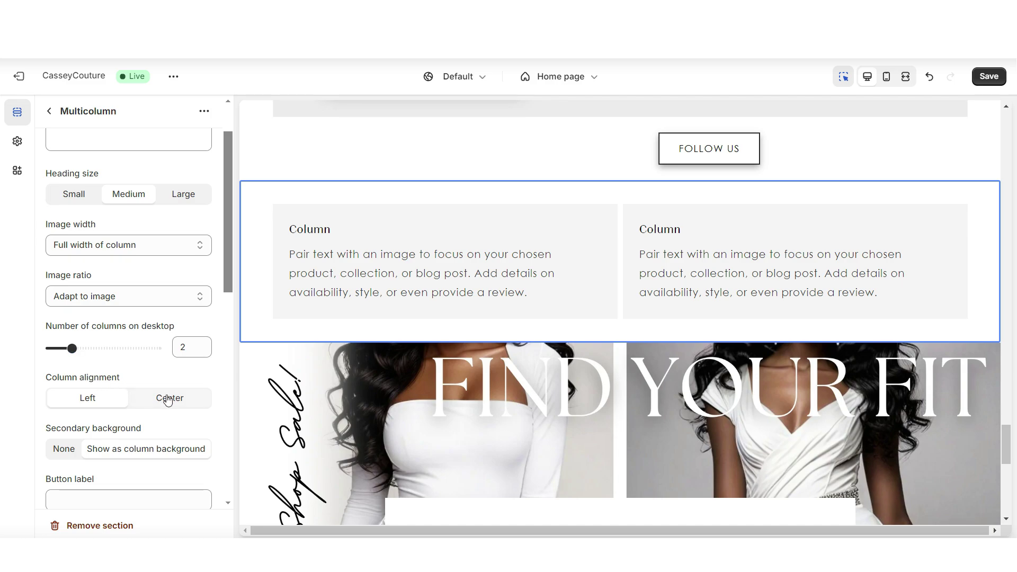
left_click(168, 398)
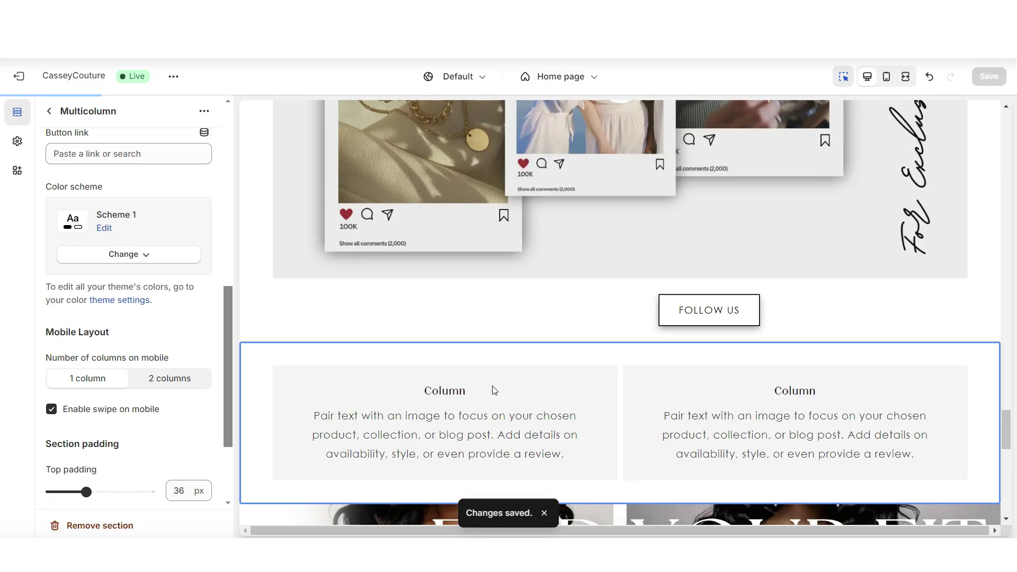
left_click(493, 391)
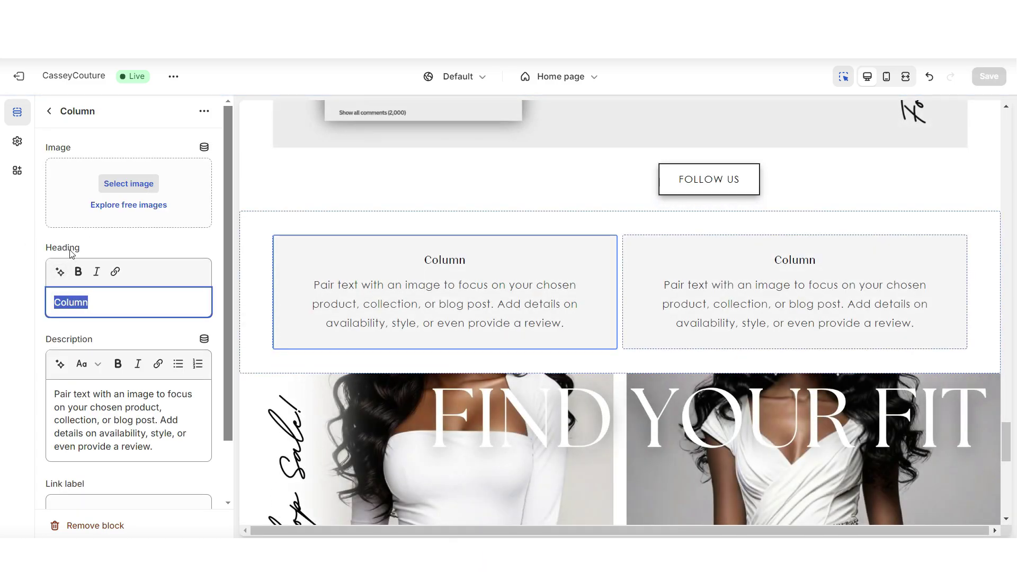
Paste the black A-line dress post's title and intro paragraph into the first column's heading and description.
right_click(82, 306)
left_click(121, 121)
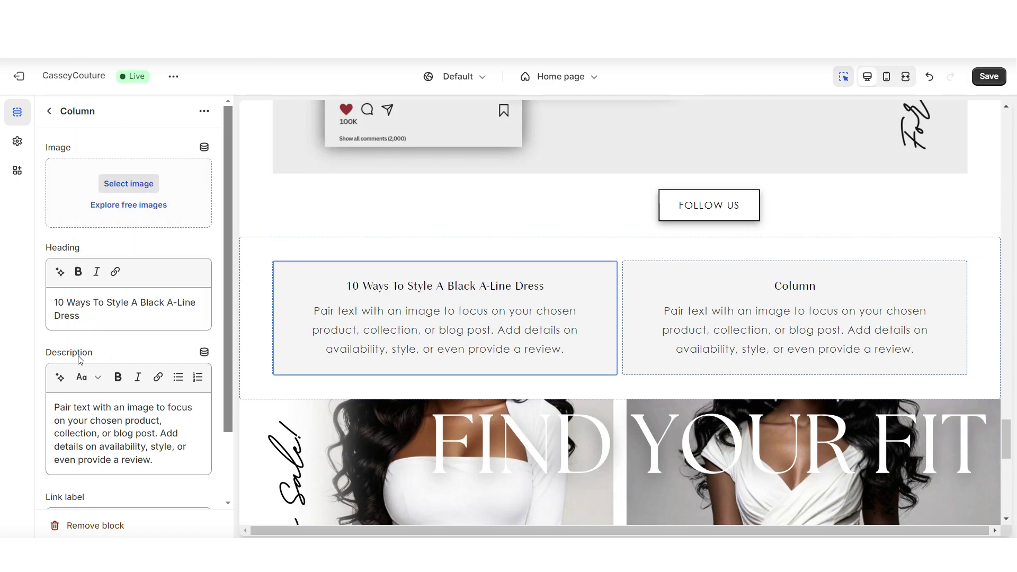
triple_click(101, 403)
right_click(101, 403)
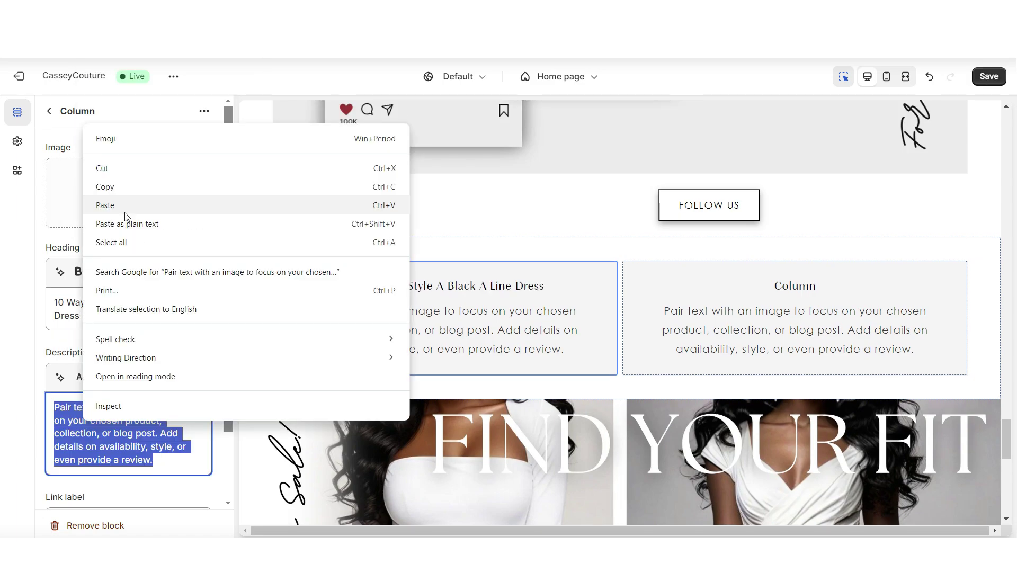
left_click(125, 209)
Give the column a 'Read The Full Post' link to the black A-line dress post and save.
scroll(127, 371, "down", 3)
right_click(96, 427)
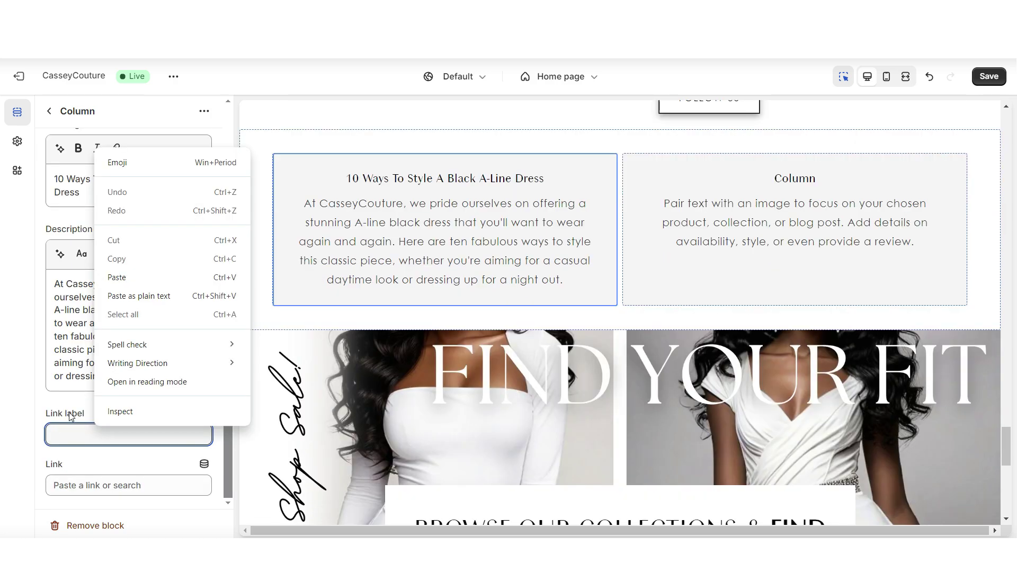
left_click(125, 277)
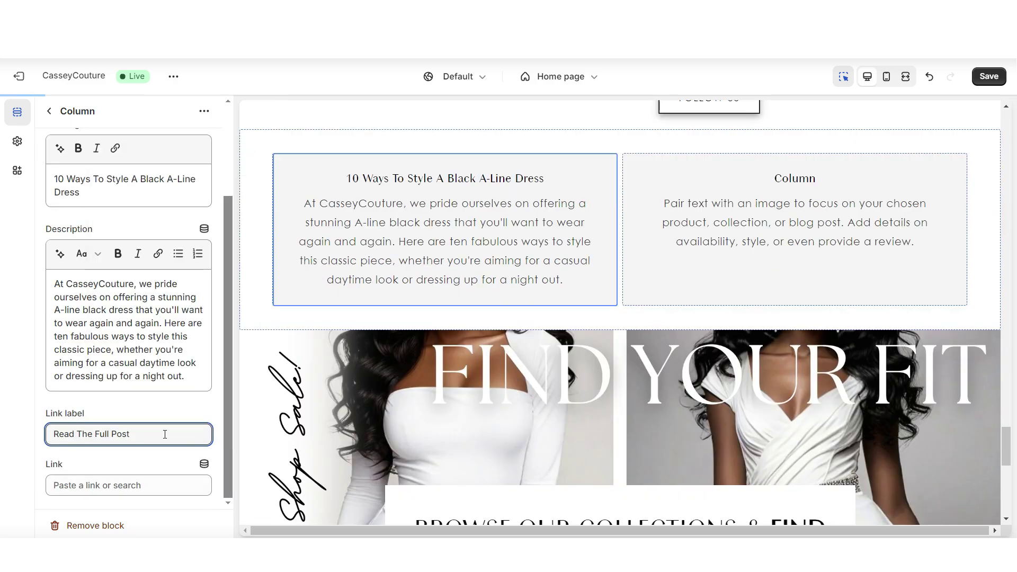
left_click(84, 485)
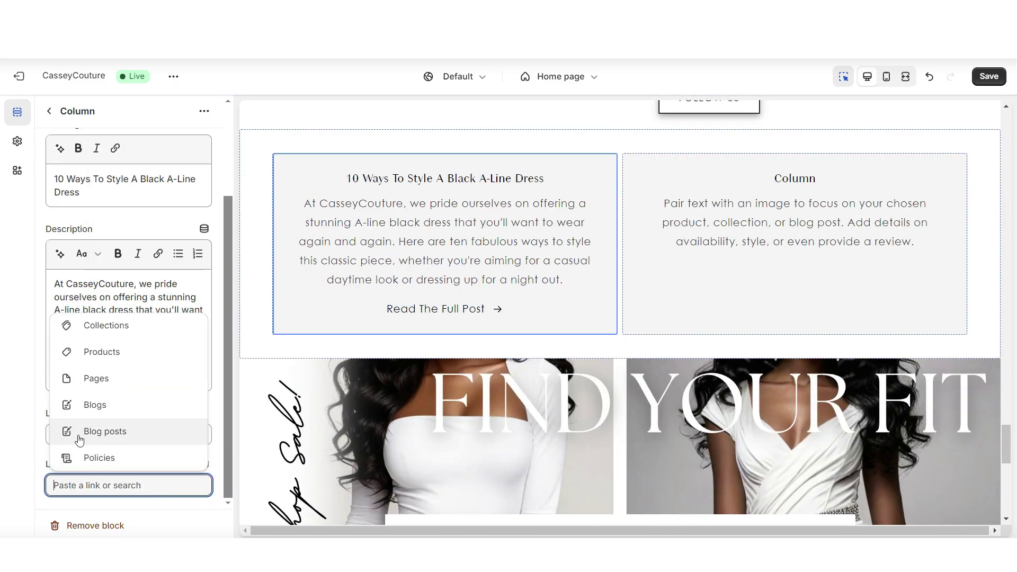
left_click(79, 440)
left_click(141, 491)
left_click(501, 317)
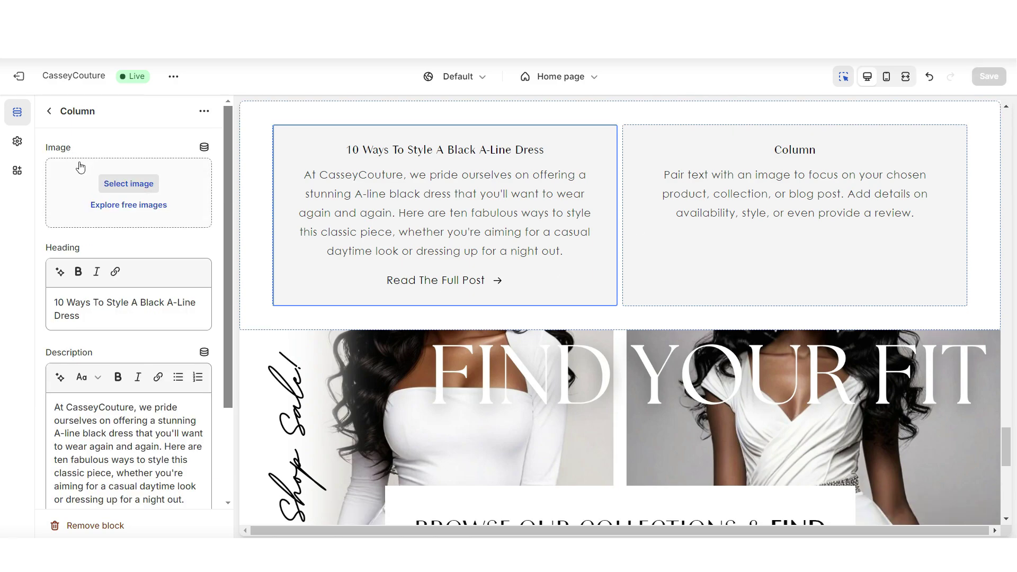
scroll(862, 357, "down", 3)
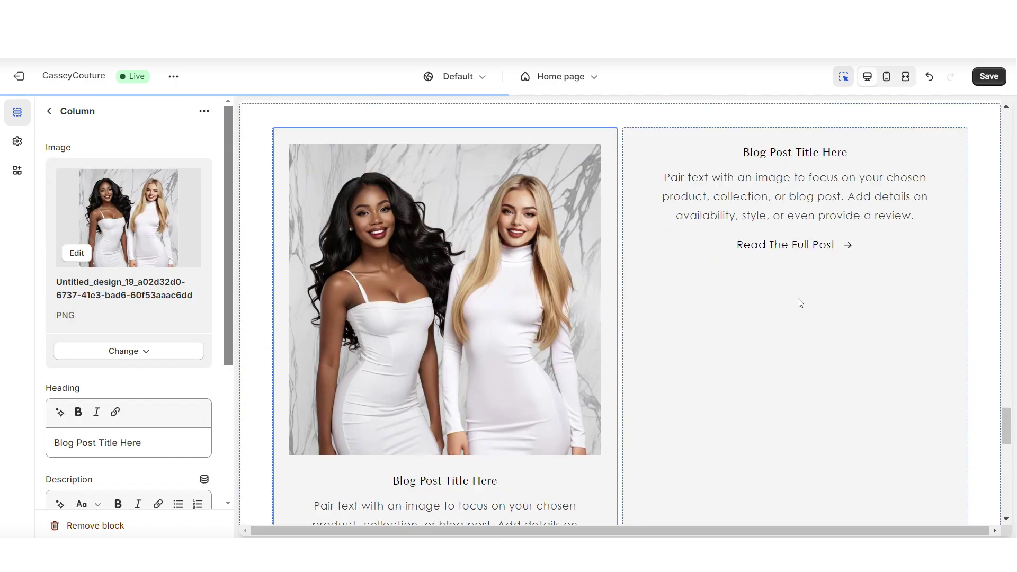
Inspect a blog post column's settings in the Multicolumn section.
left_click(792, 500)
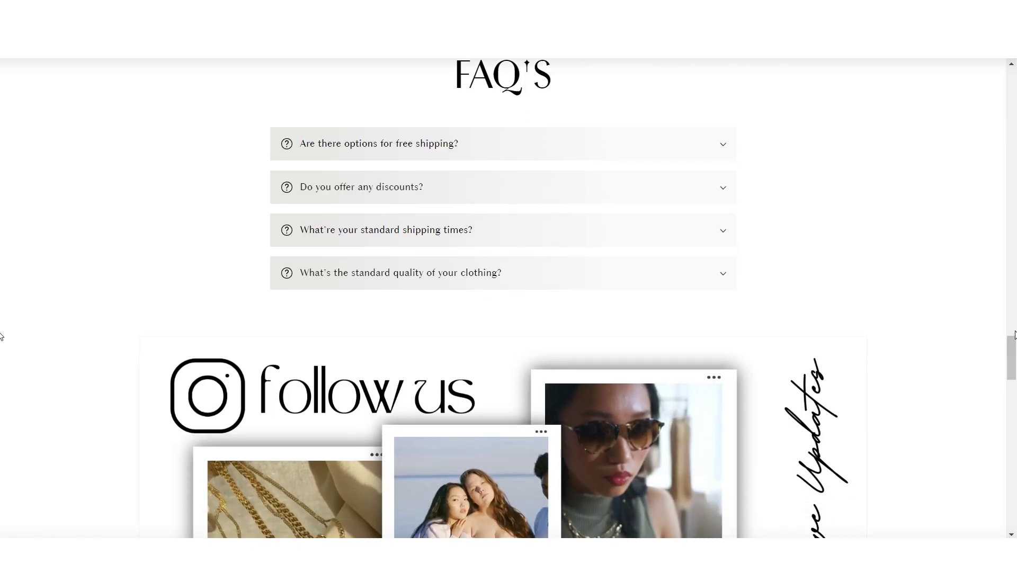
scroll(2, 337, "down", 10)
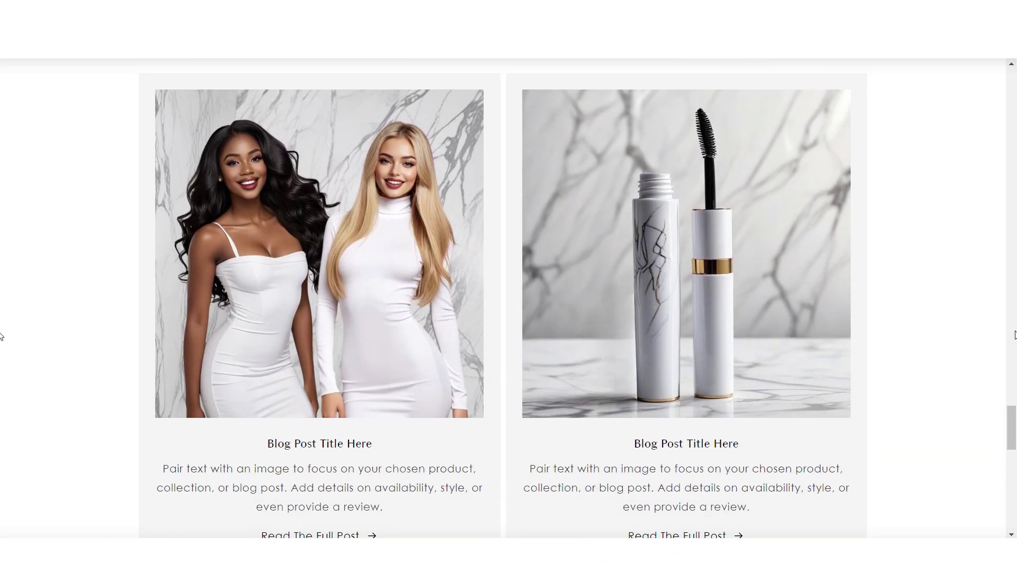
scroll(2, 336, "up", 5)
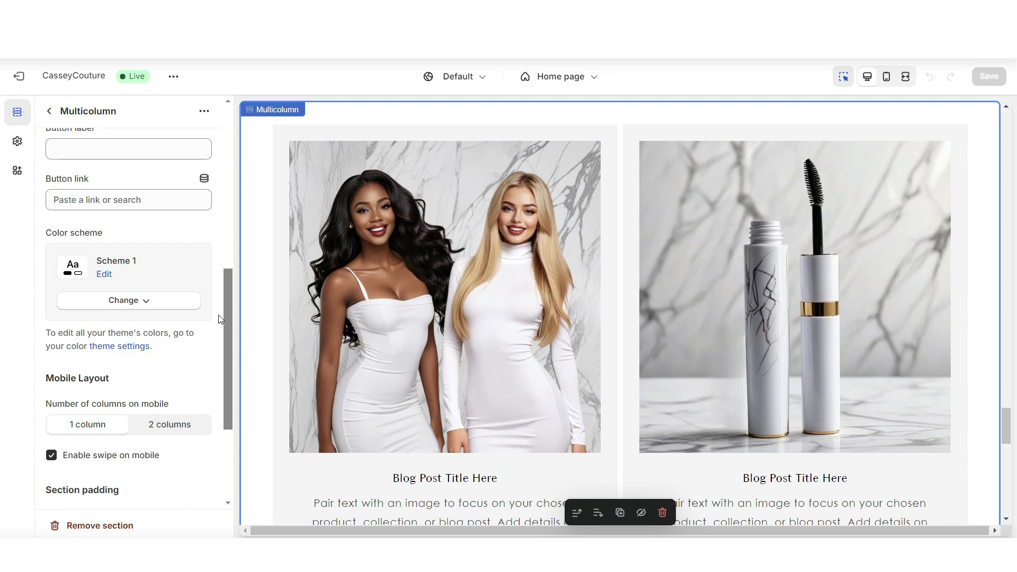
Hide the settings sidebar and scroll through the full-width home page preview.
left_click(906, 76)
scroll(1009, 148, "down", 5)
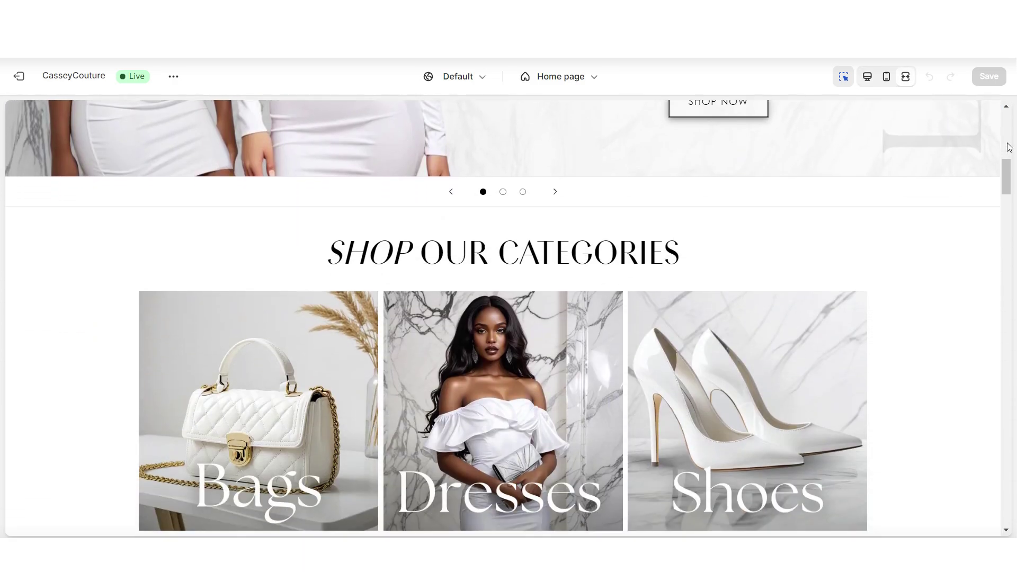
scroll(1009, 147, "down", 10)
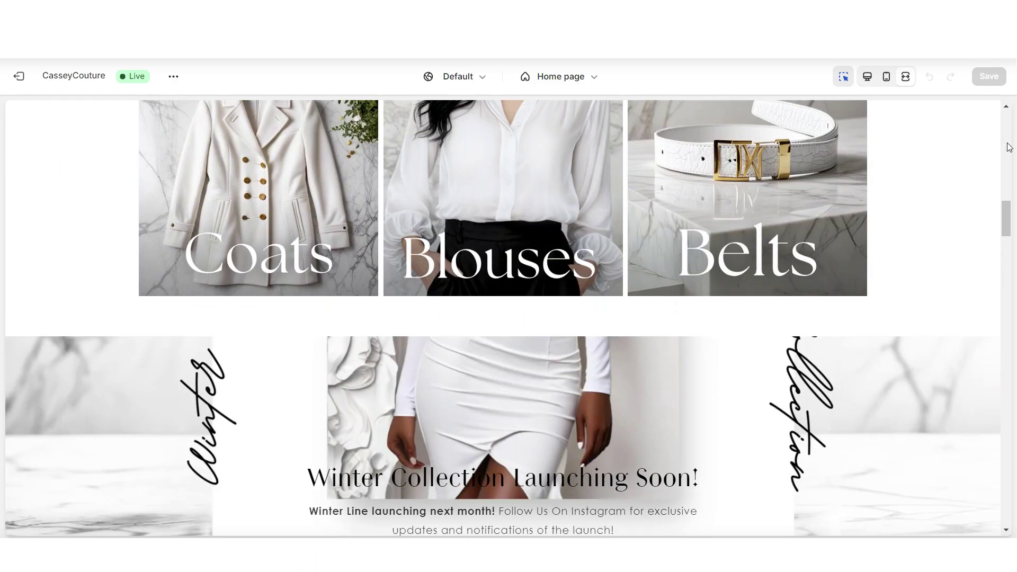
scroll(1008, 150, "down", 10)
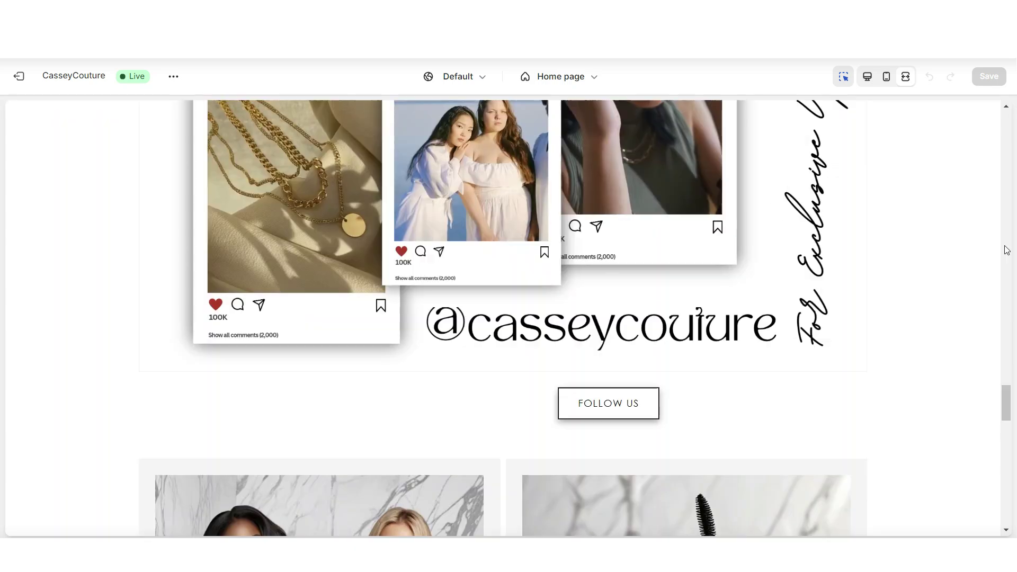
scroll(1007, 249, "down", 10)
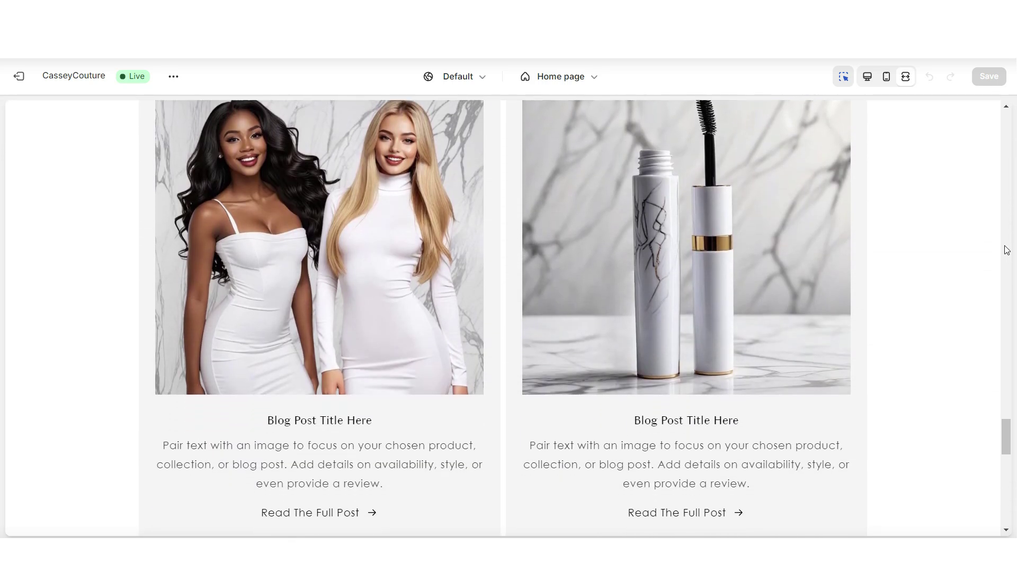
scroll(1007, 250, "up", 6)
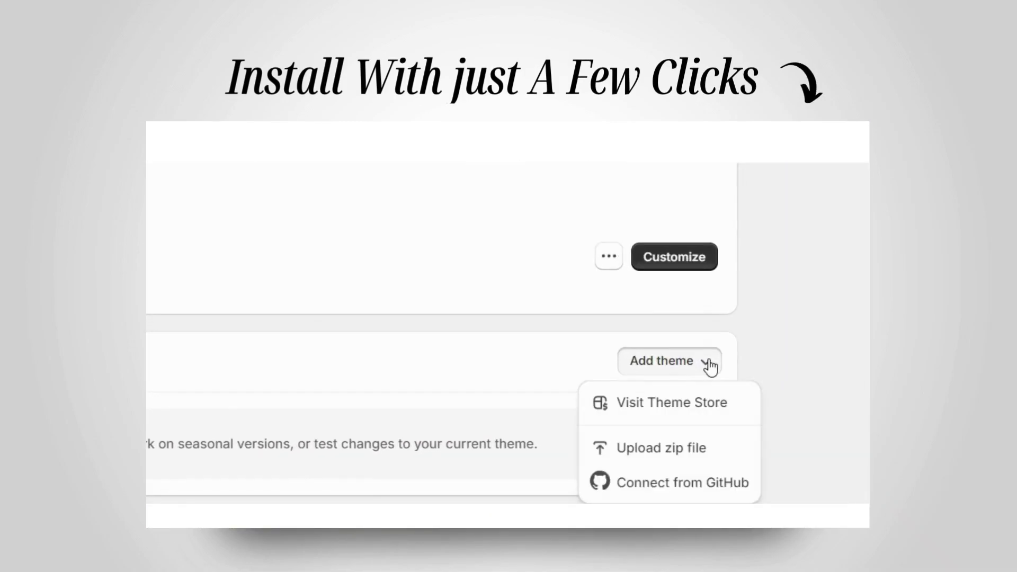
left_click(716, 454)
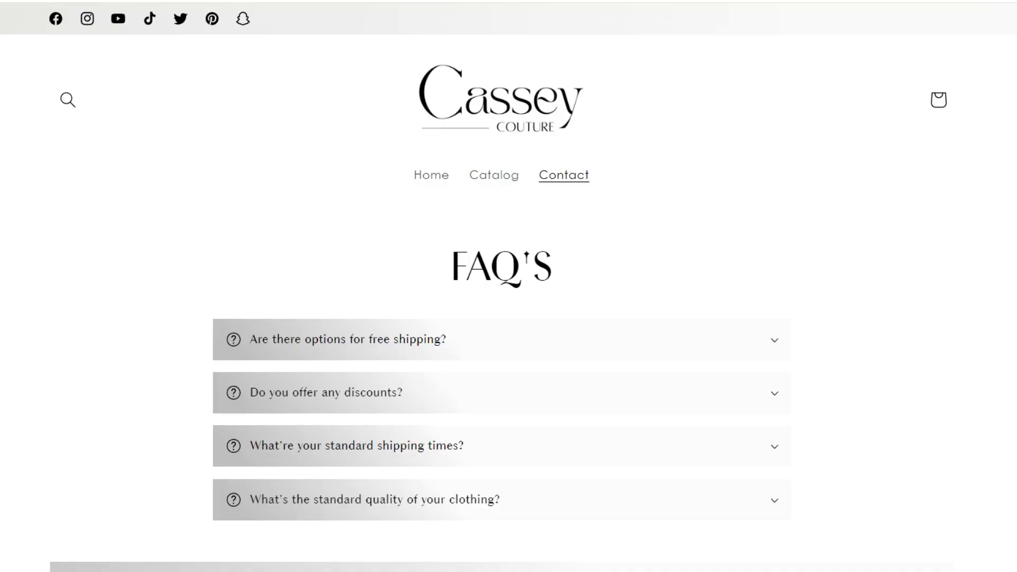
On the storefront contact page, expand the free shipping FAQ and try the Comment field.
scroll(473, 282, "down", 3)
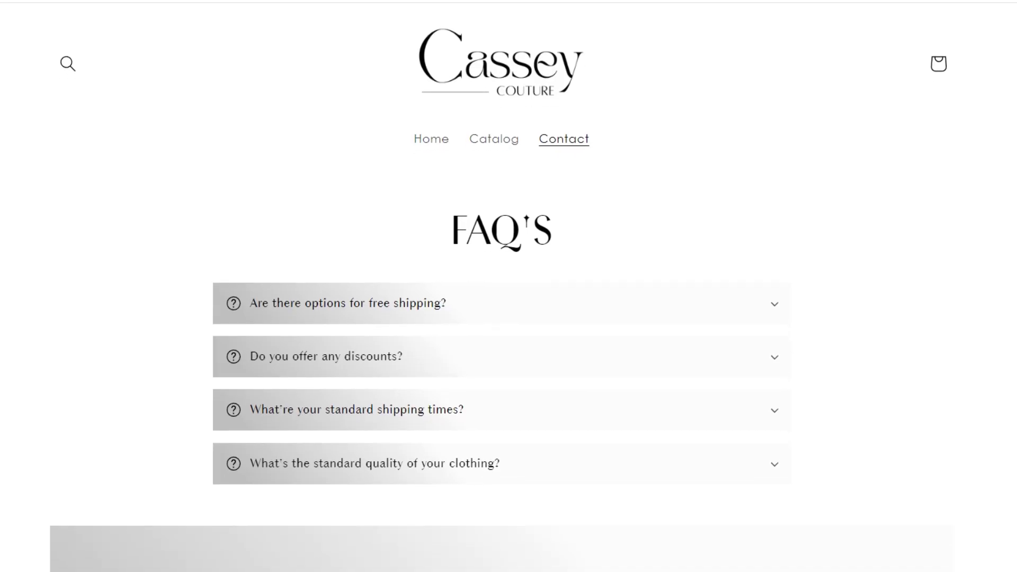
scroll(501, 286, "down", 2)
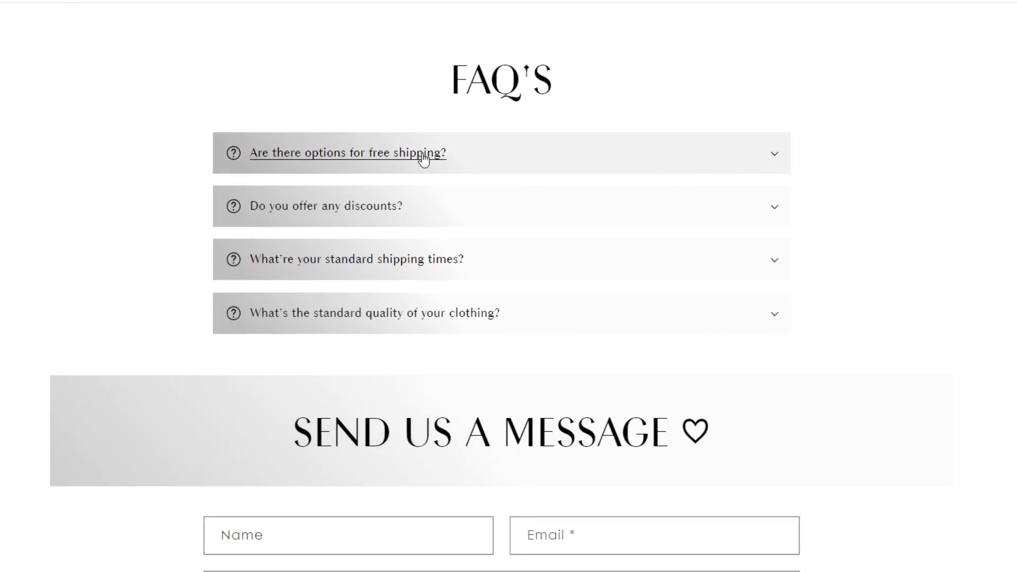
left_click(475, 169)
scroll(477, 173, "down", 4)
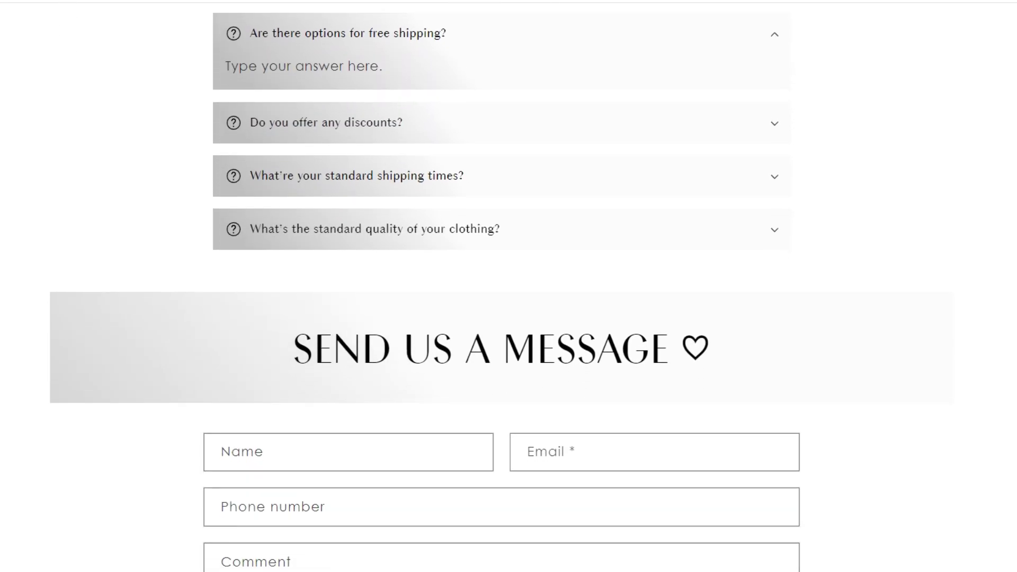
scroll(417, 197, "down", 4)
left_click(505, 255)
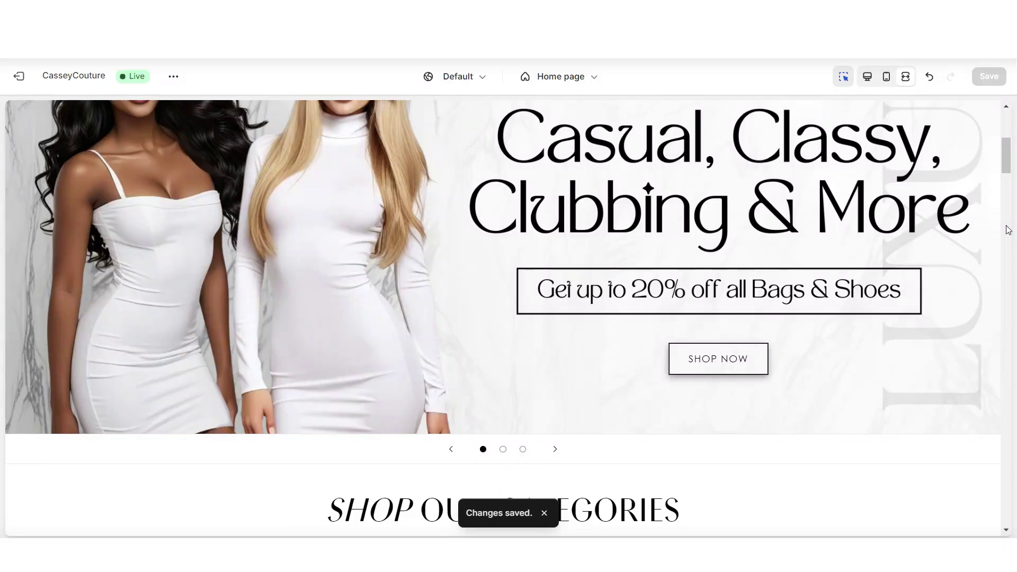
scroll(1006, 228, "up", 5)
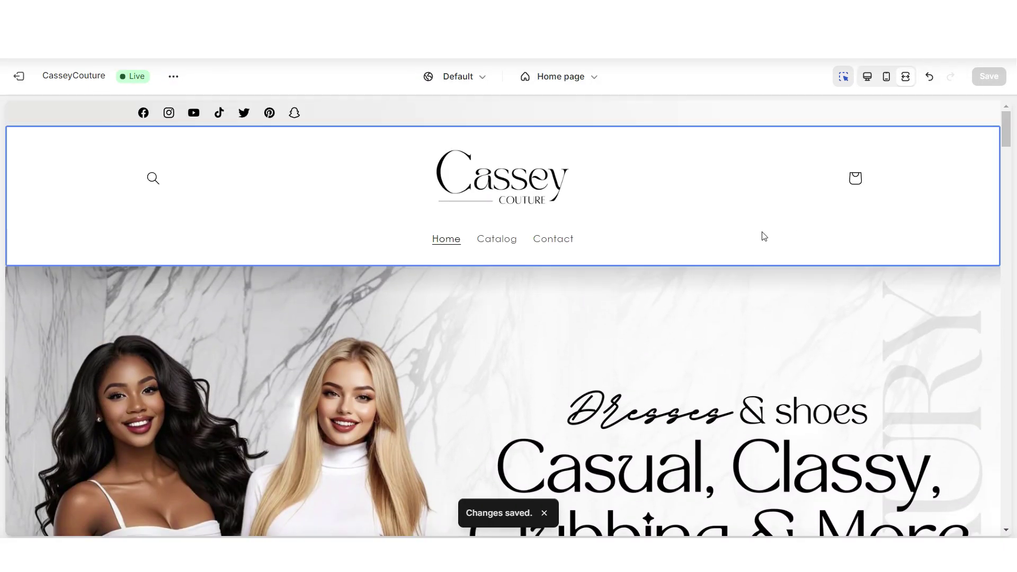
Load the contact page in the editor preview with the sections sidebar shown.
left_click(552, 240)
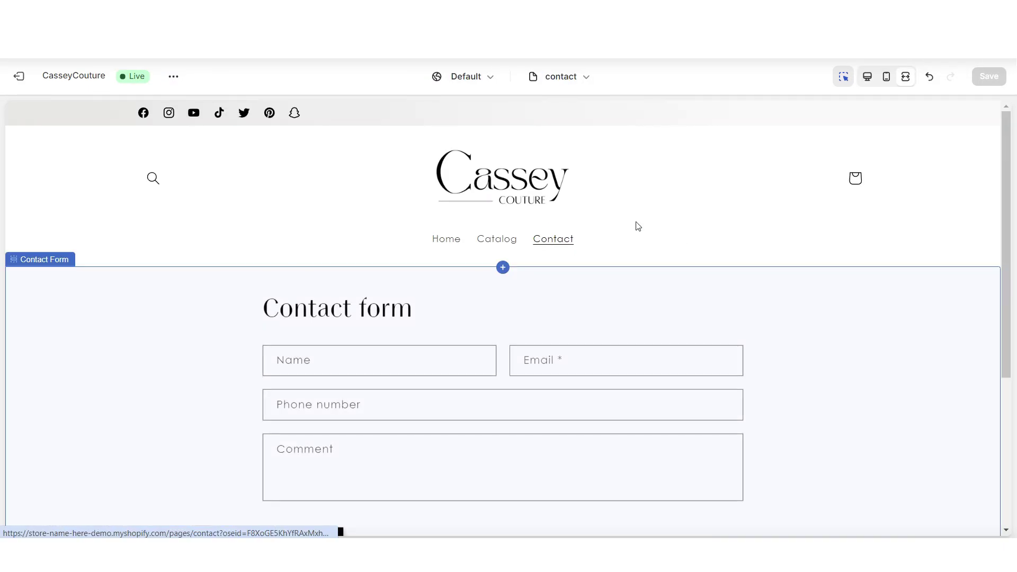
left_click(867, 77)
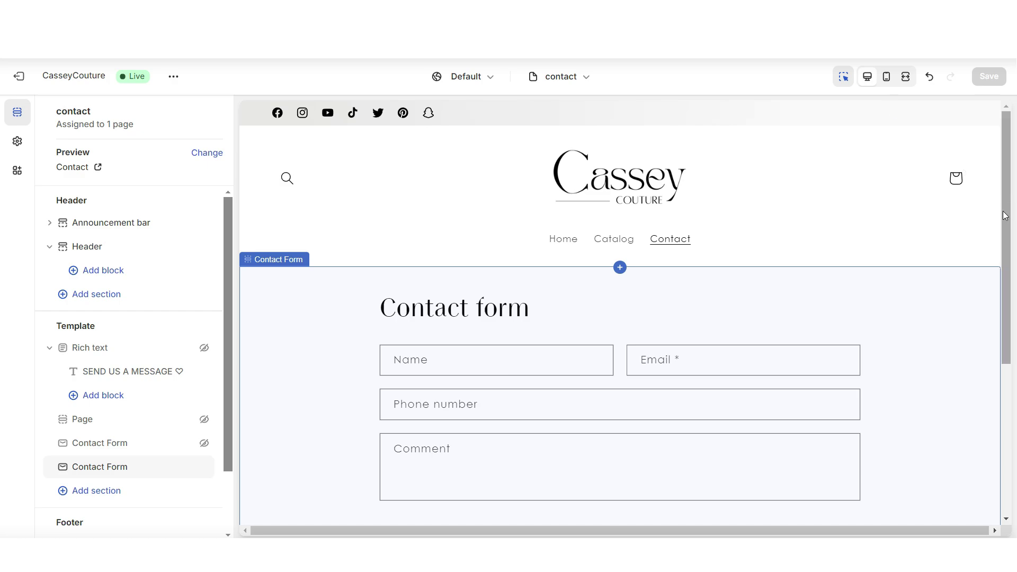
scroll(1002, 211, "down", 2)
scroll(1003, 211, "up", 2)
Open the Contact Form section's settings and delete its heading text.
left_click(984, 257)
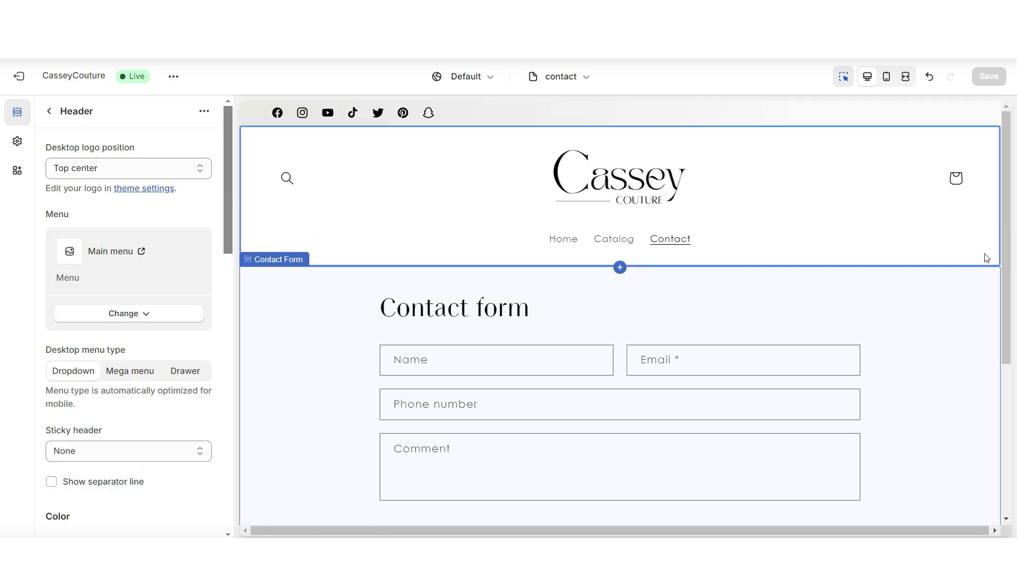
scroll(980, 270, "down", 2)
left_click(983, 272)
scroll(983, 271, "down", 1)
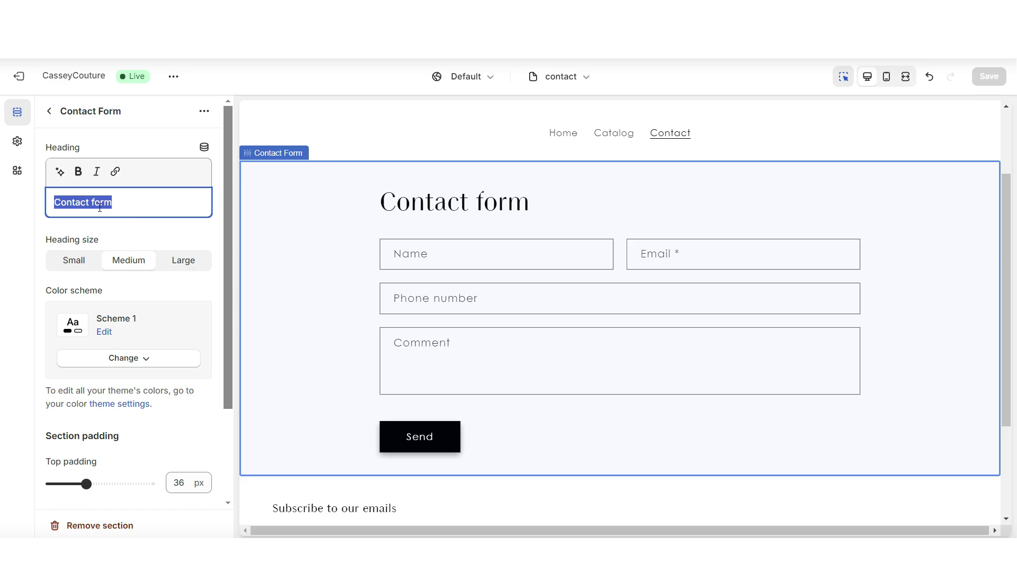
key("BackSpace")
Add a Rich text section above the contact form and remove its Buttons block.
left_click(629, 183)
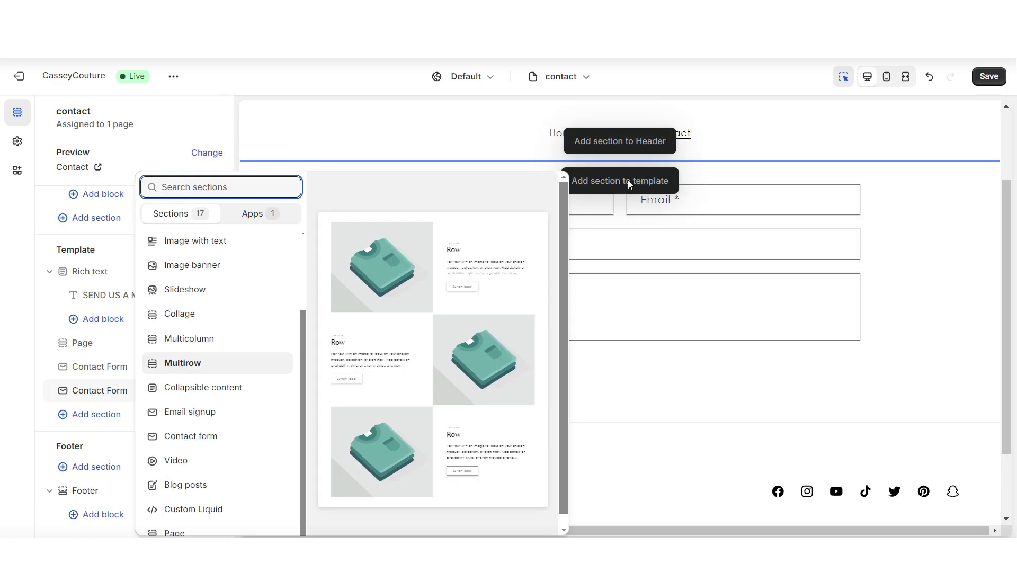
scroll(239, 371, "up", 3)
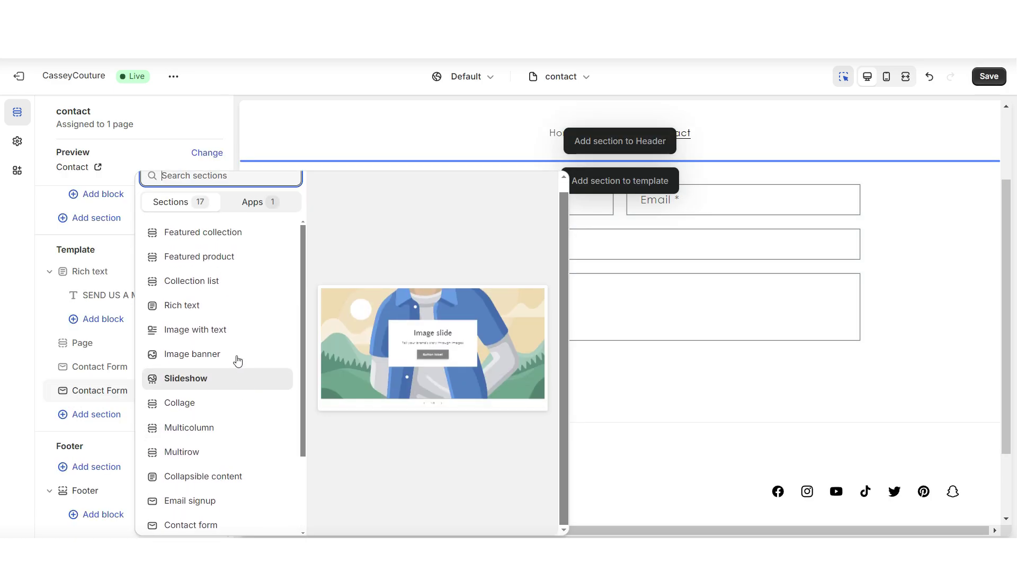
key("Escape")
left_click(199, 309)
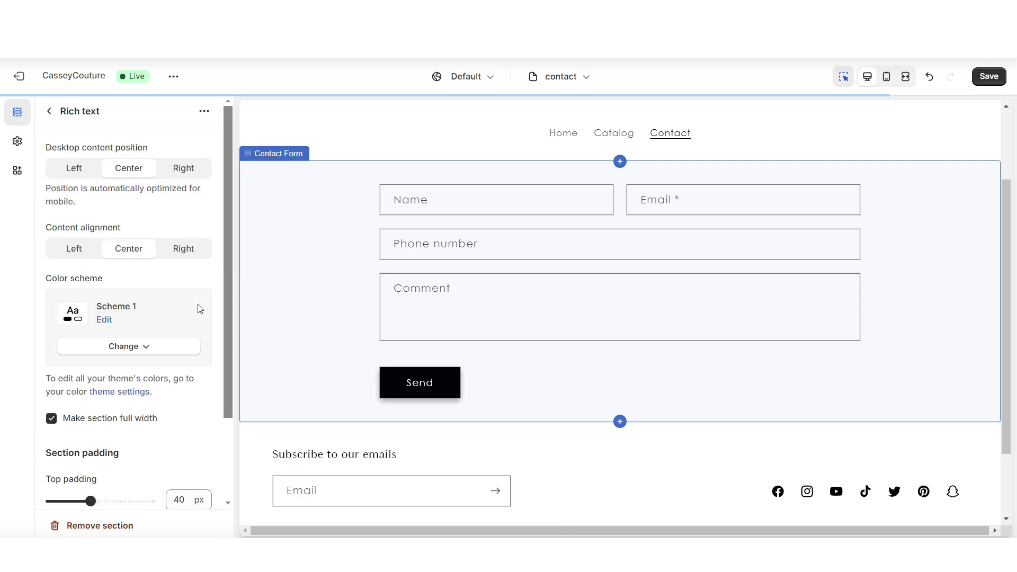
left_click(518, 301)
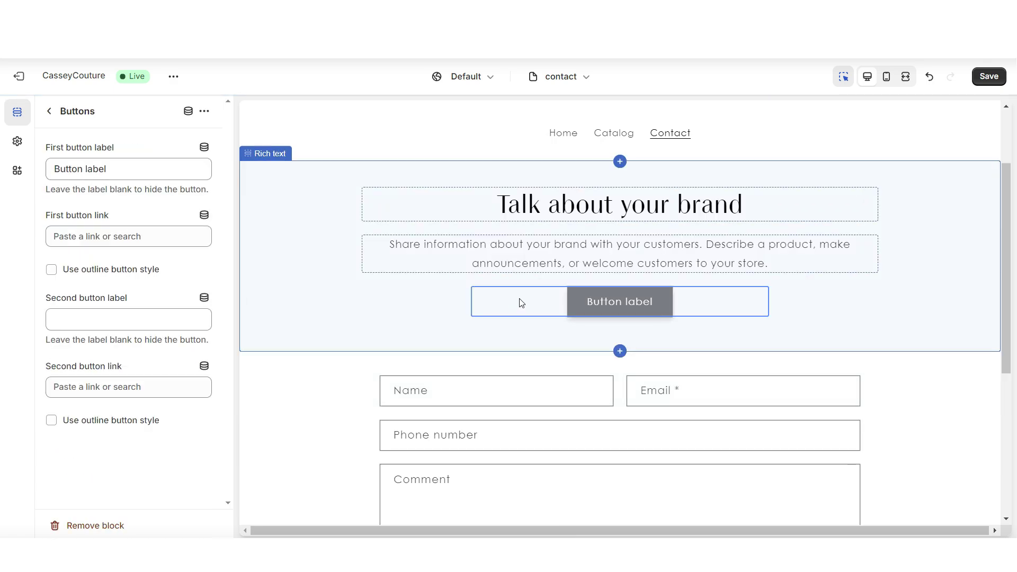
left_click(112, 525)
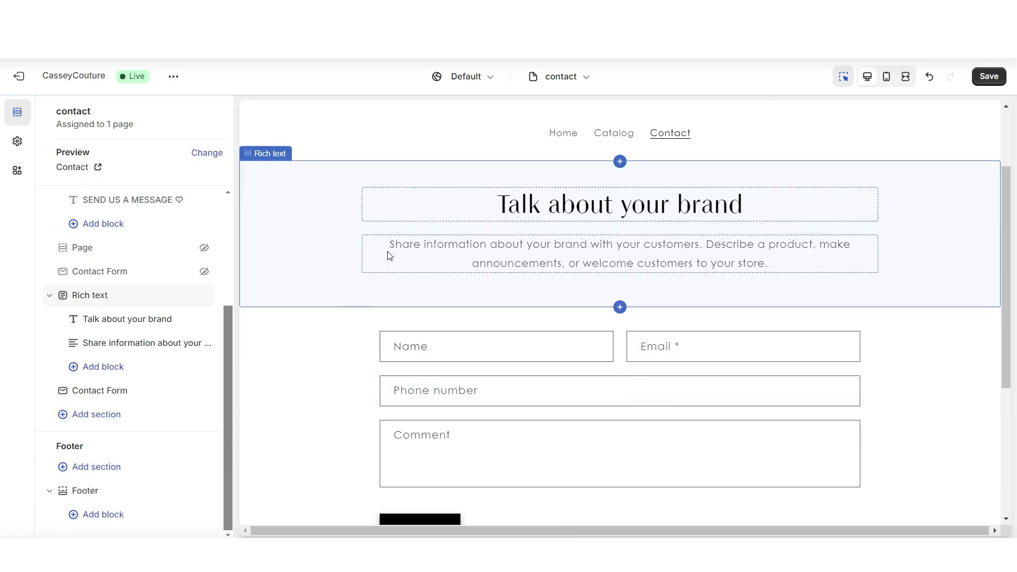
Replace the heading with 'SEND US A MESSAGE ♡' and set its size to Large.
left_click(368, 199)
left_click(491, 265)
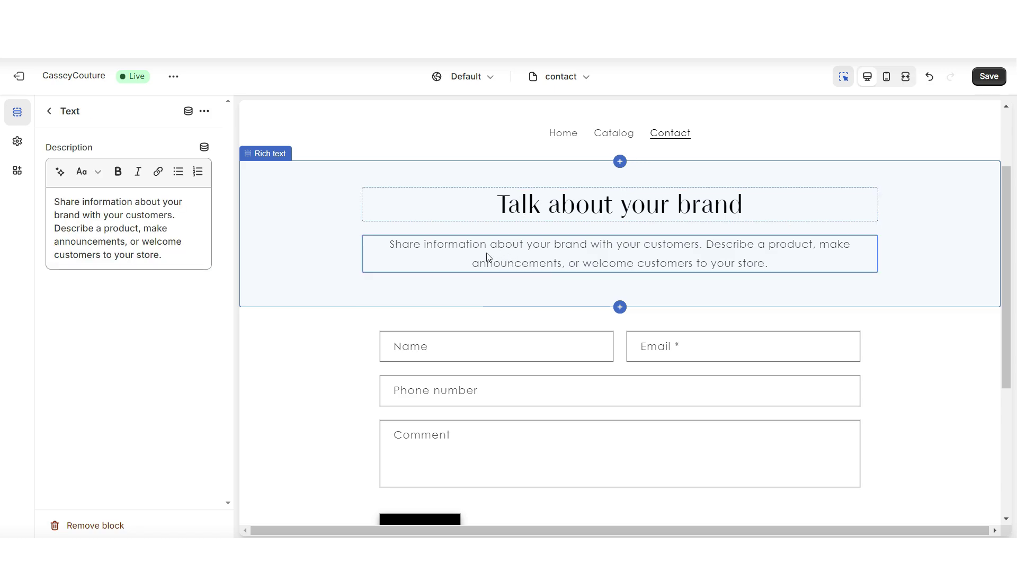
left_click(490, 214)
triple_click(80, 205)
right_click(81, 208)
left_click(119, 287)
left_click(102, 261)
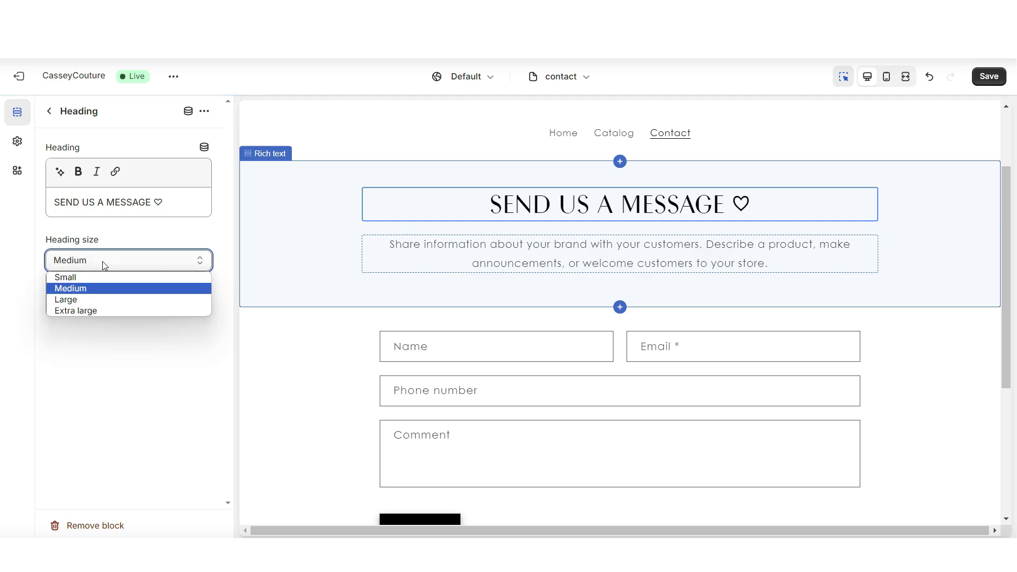
left_click(83, 275)
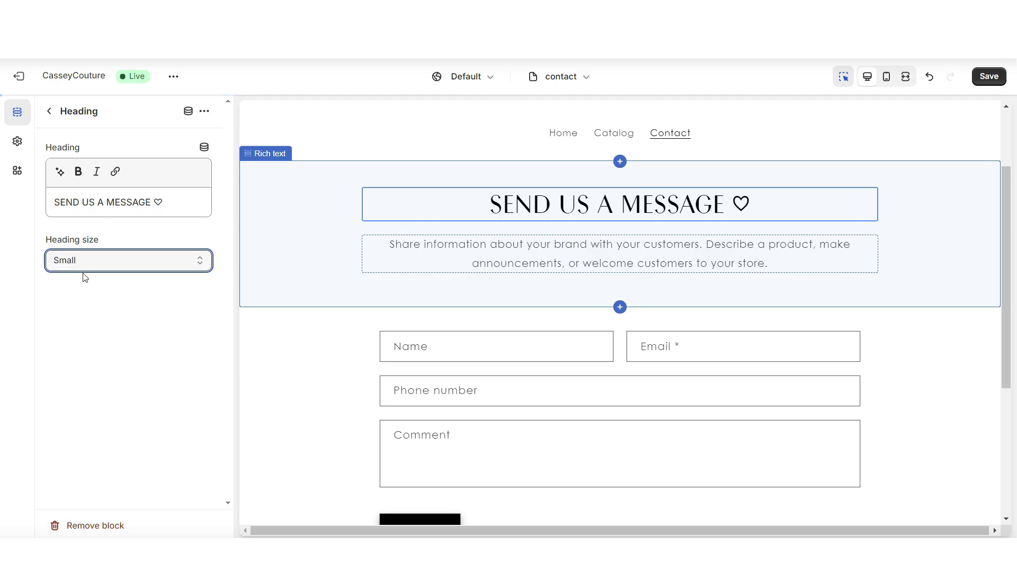
left_click(84, 262)
left_click(109, 305)
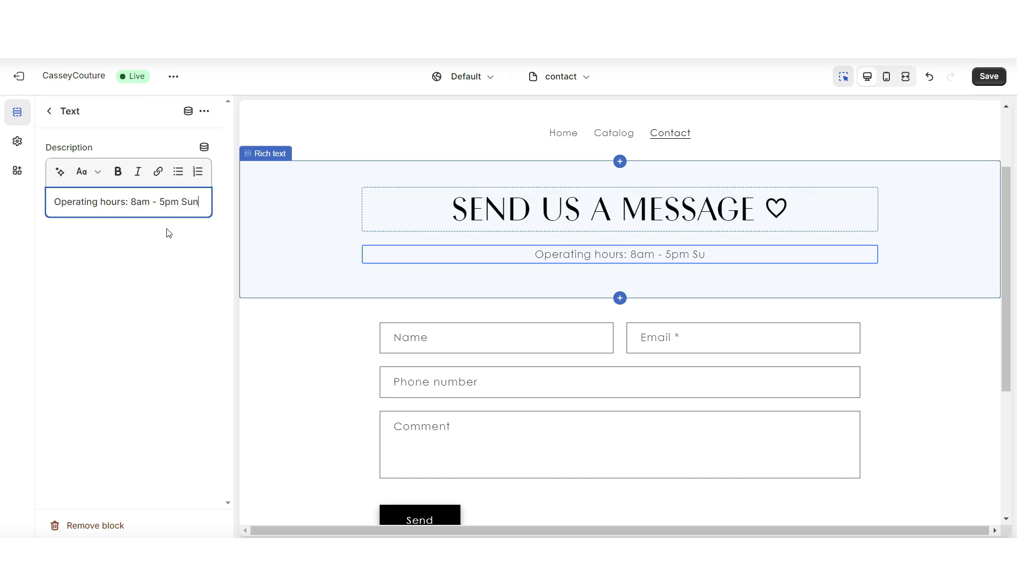
Edit the description into bold Heading 3 hours and email lines, then remove that text block.
type("day -Friday")
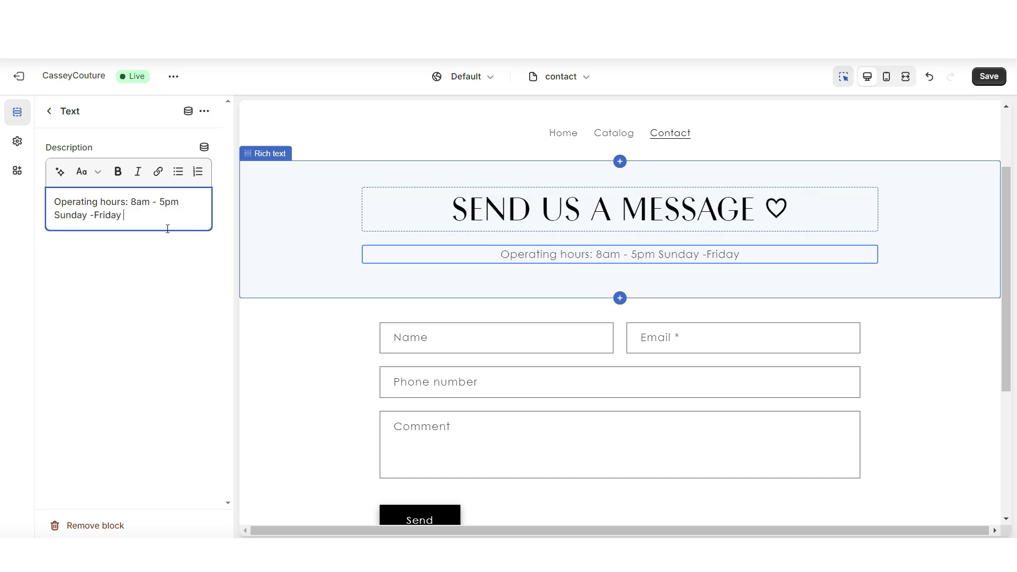
key("Return")
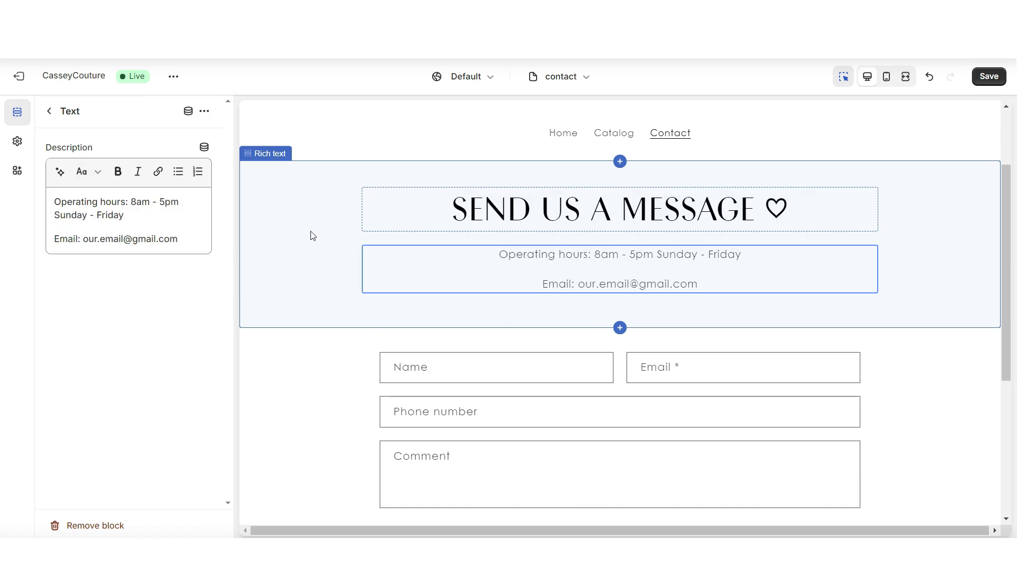
scroll(312, 234, "down", 2)
scroll(312, 235, "up", 3)
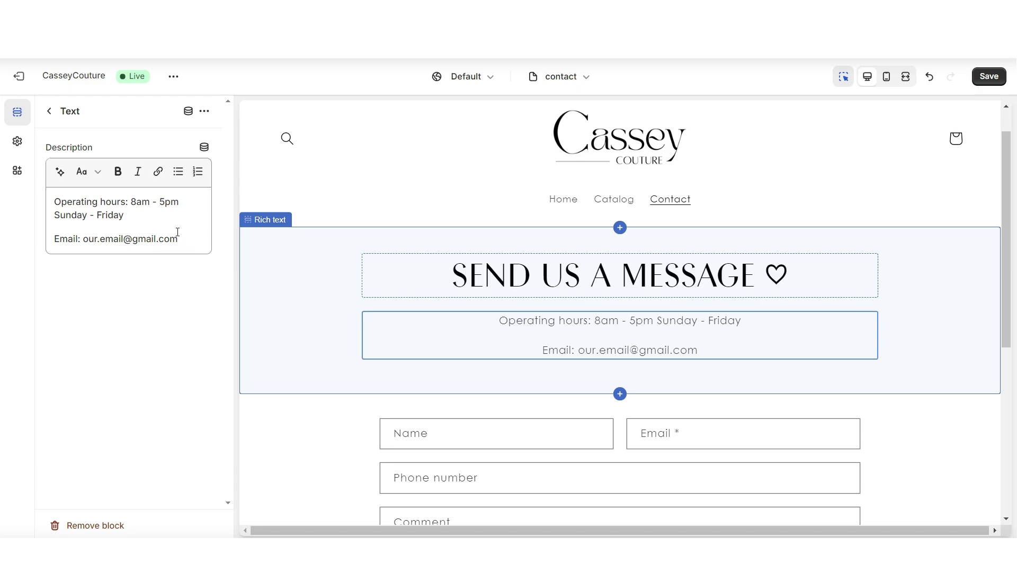
left_click_drag(186, 237, 53, 198)
left_click(89, 171)
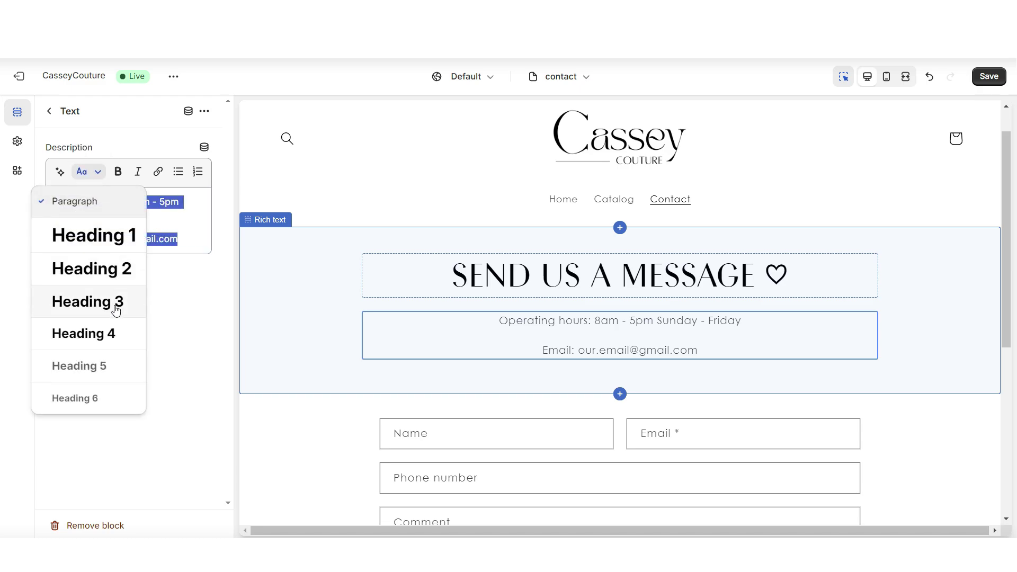
left_click(115, 301)
left_click(119, 173)
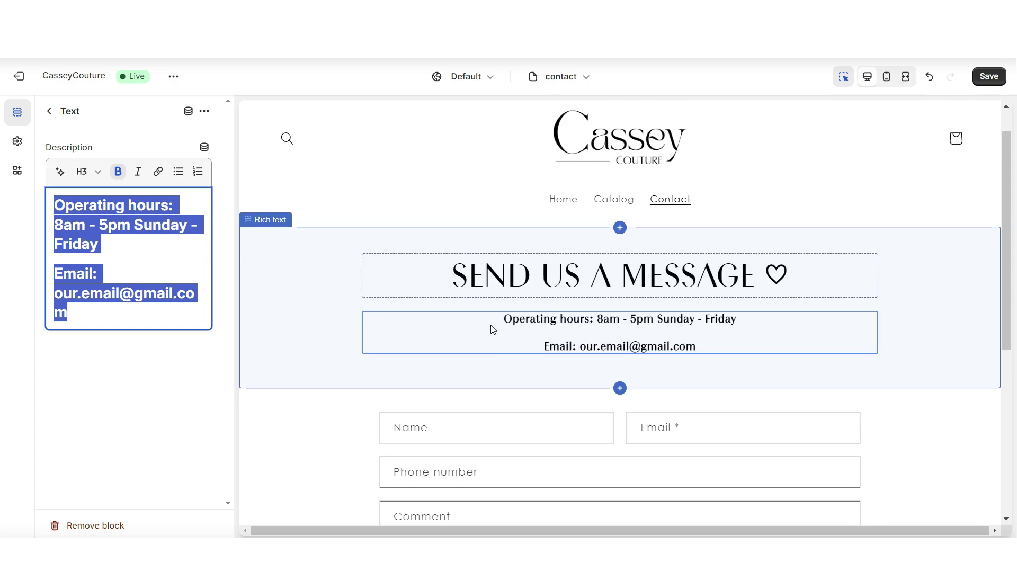
left_click(100, 527)
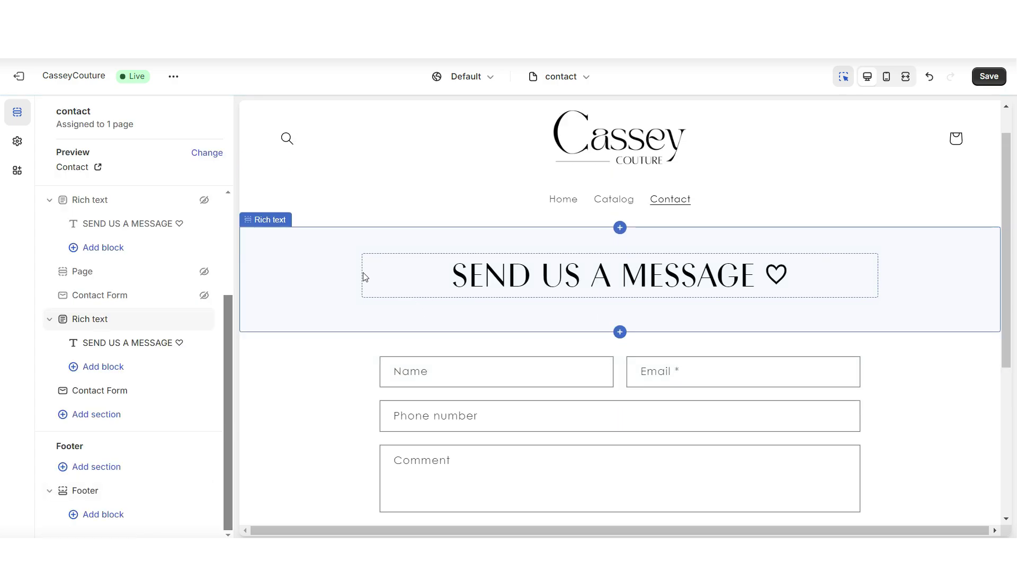
Try left, right and centre heading positions and alignments, keeping the block centred.
left_click(338, 243)
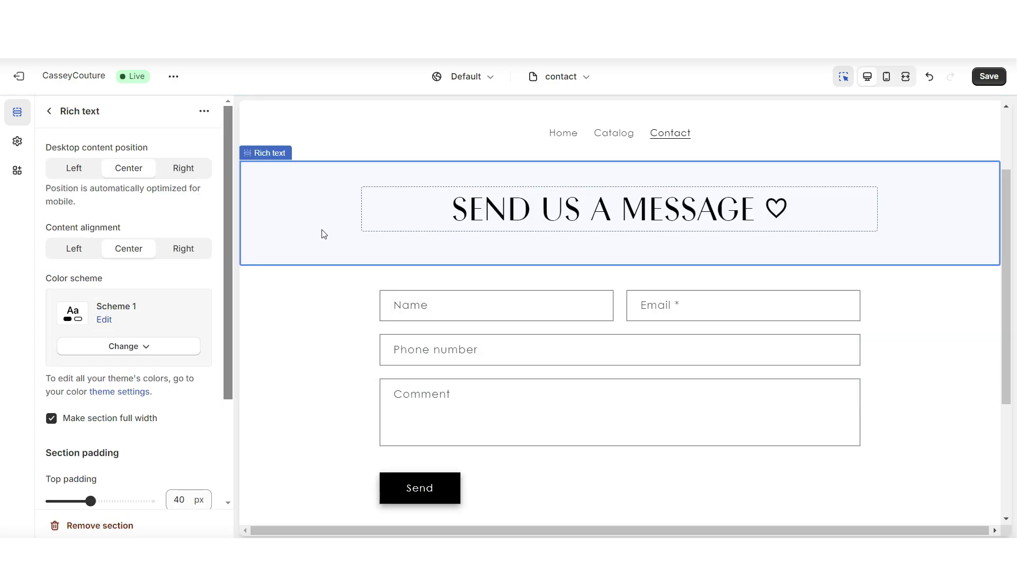
scroll(444, 238, "up", 1)
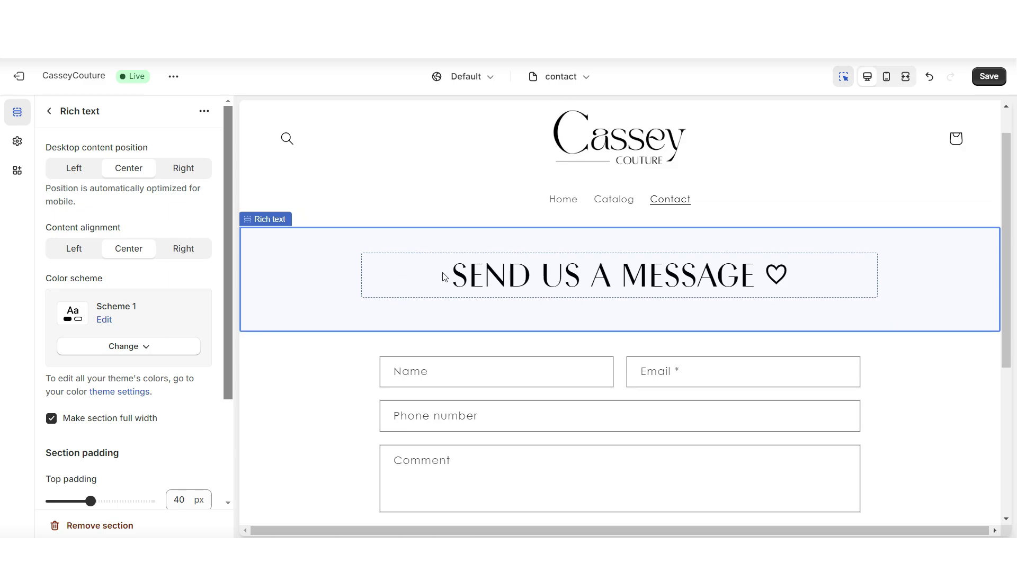
left_click(80, 168)
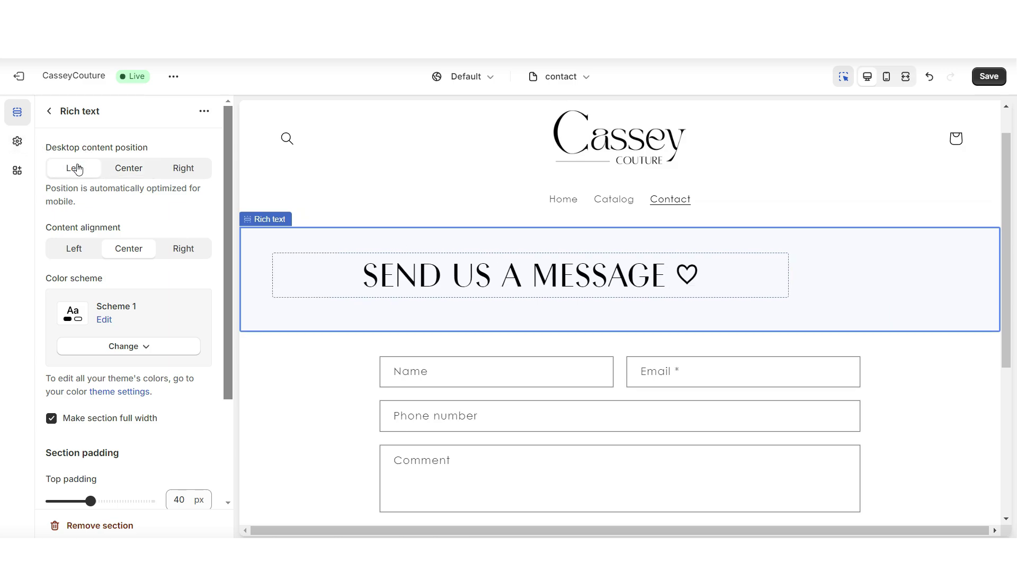
left_click(175, 176)
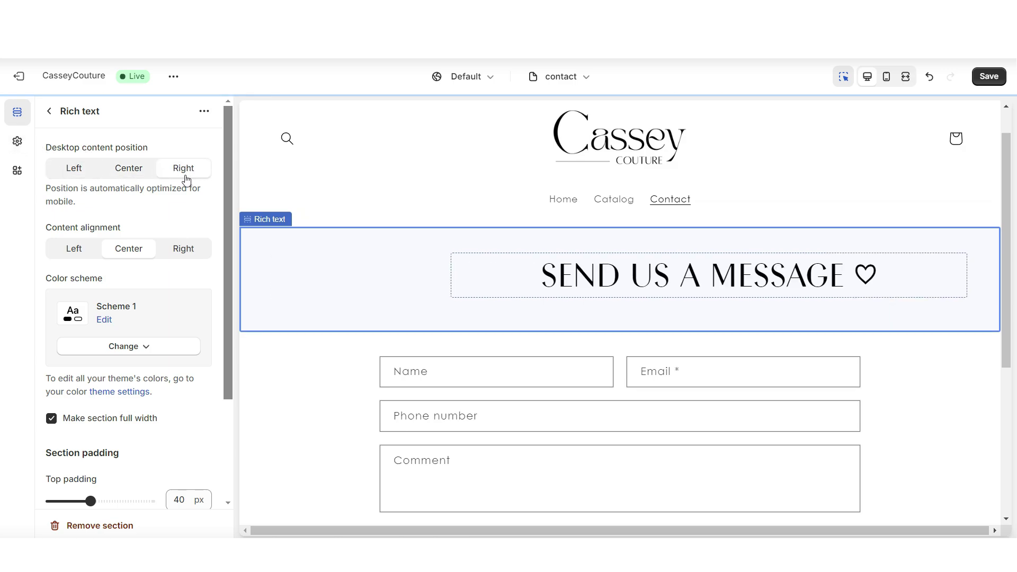
left_click(128, 172)
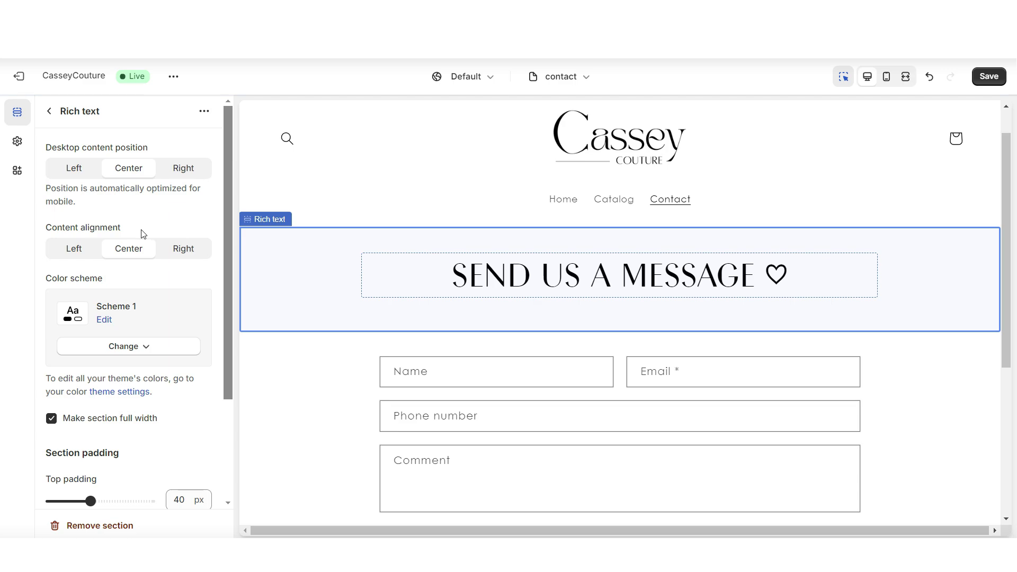
left_click(83, 251)
left_click(194, 252)
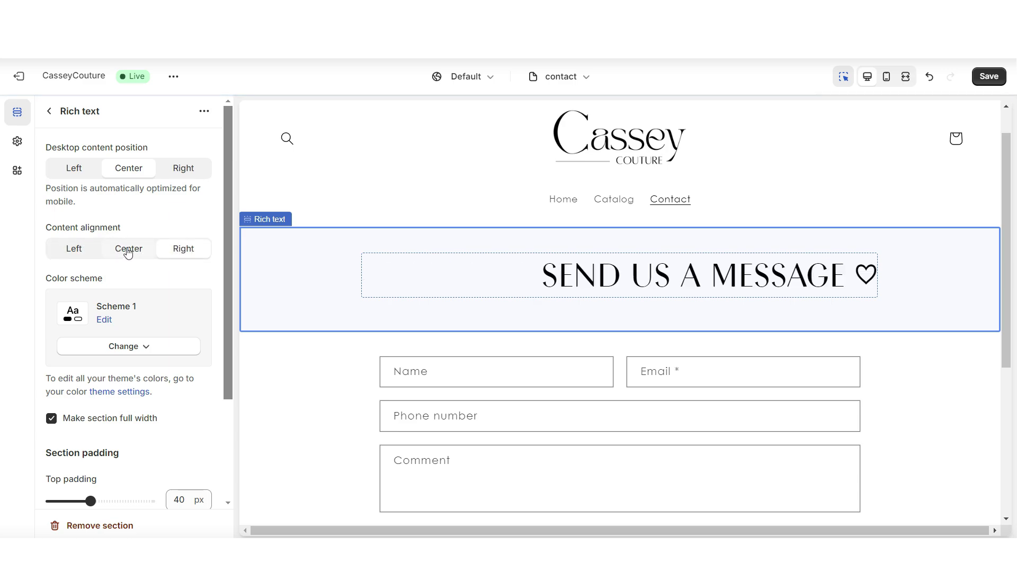
Set the banner's bottom padding to 32 px and top padding to 36 px.
scroll(101, 345, "down", 1)
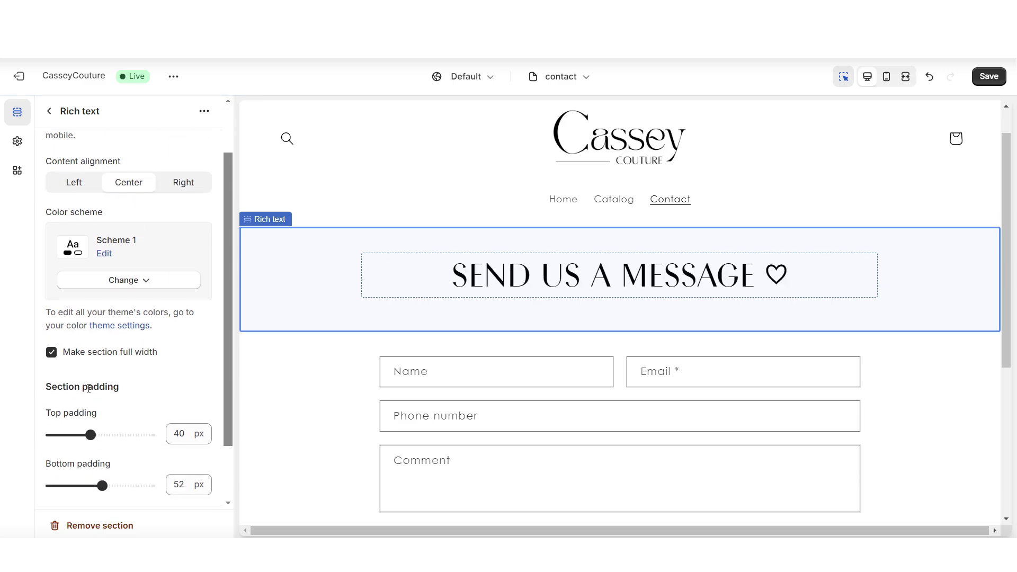
scroll(85, 388, "down", 1)
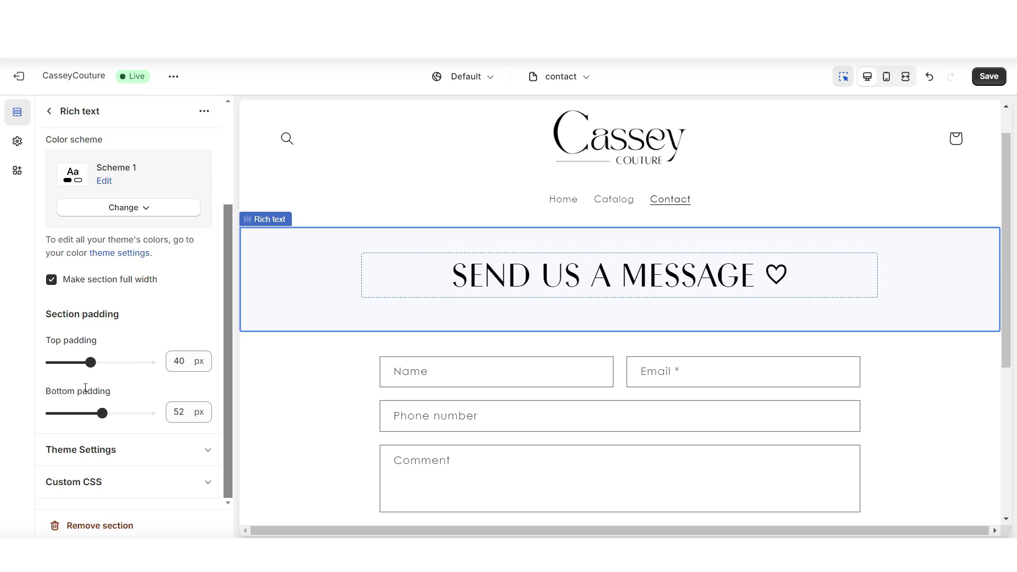
left_click_drag(88, 420, 83, 413)
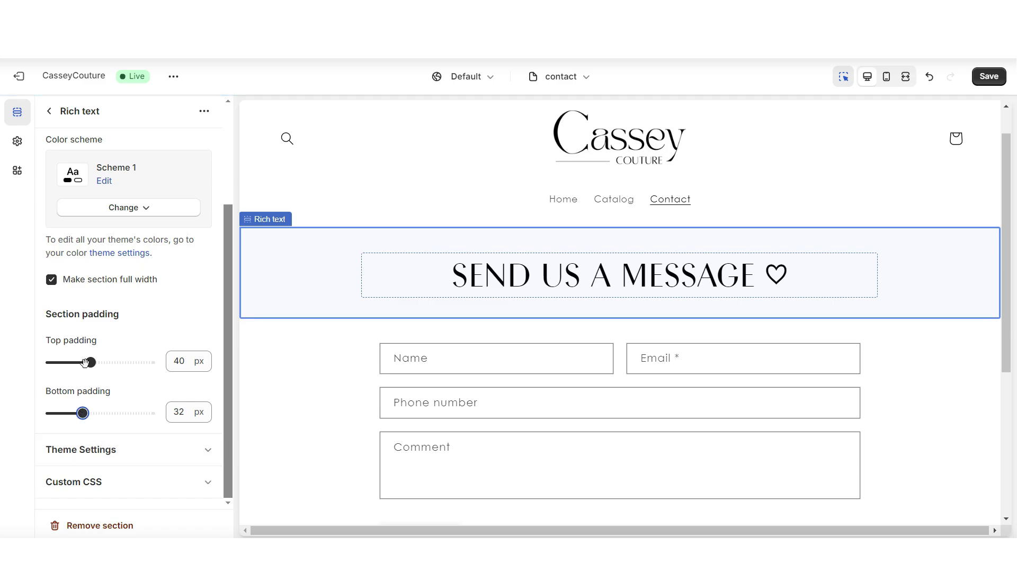
left_click(85, 362)
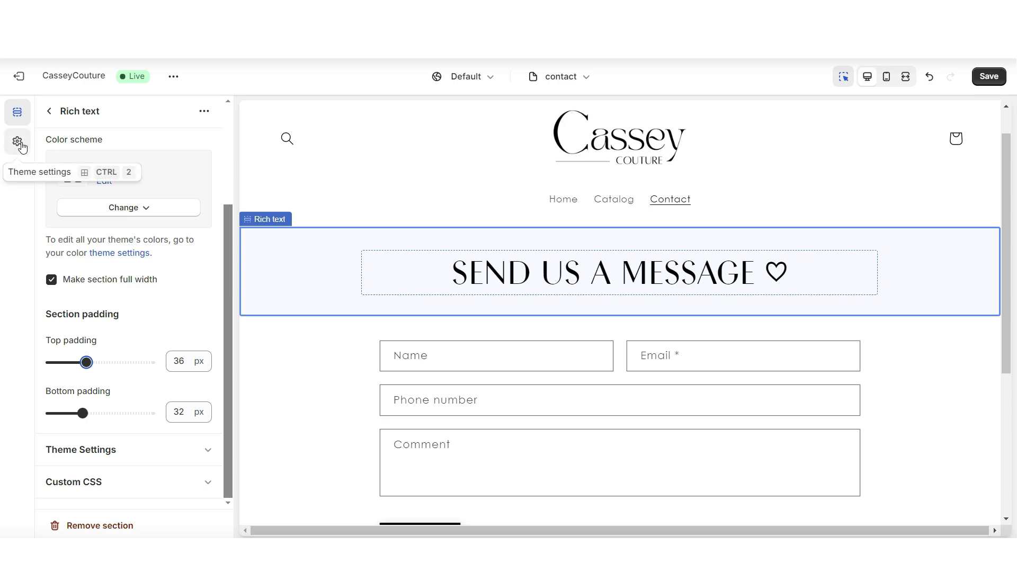
Create colour Scheme 9 with a grey linear gradient background in Theme settings.
left_click(18, 142)
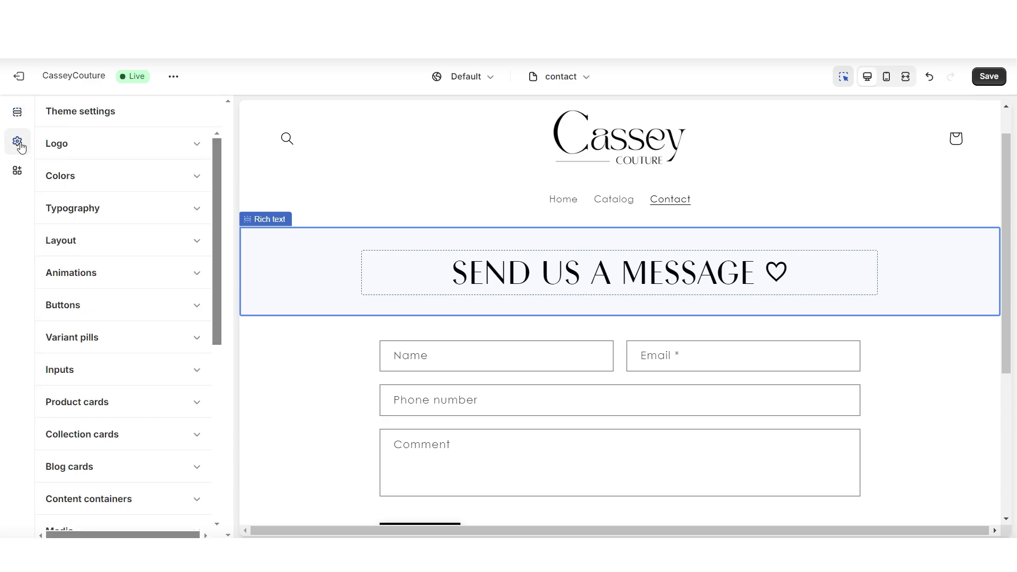
left_click(77, 183)
scroll(112, 187, "down", 5)
left_click(98, 184)
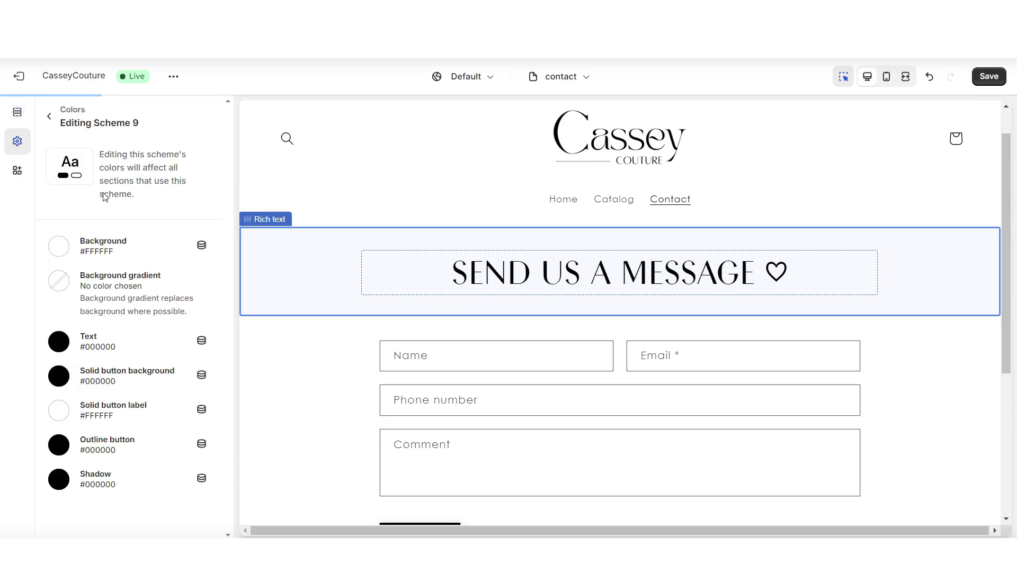
left_click(59, 281)
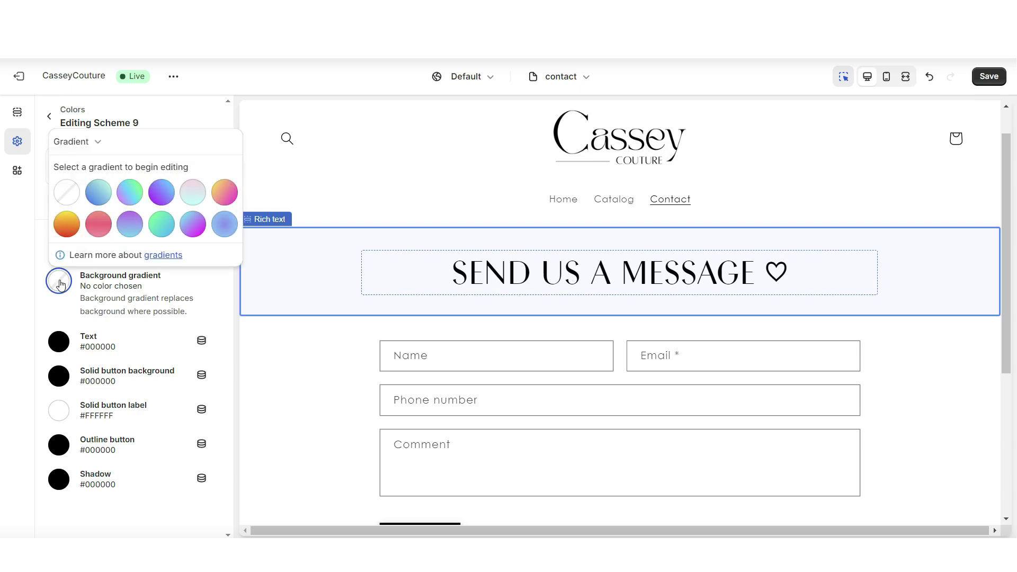
left_click(162, 197)
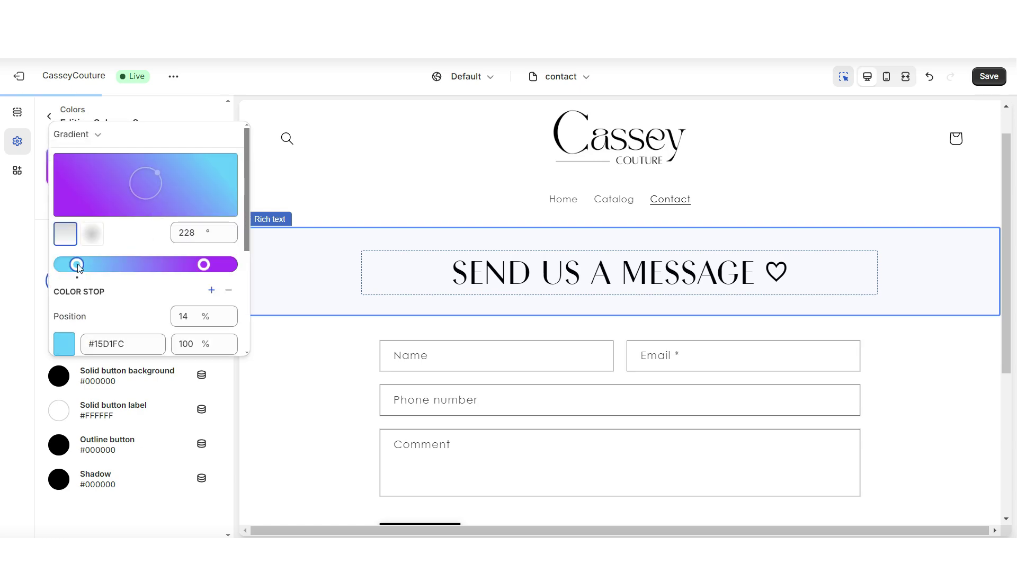
left_click(24, 367)
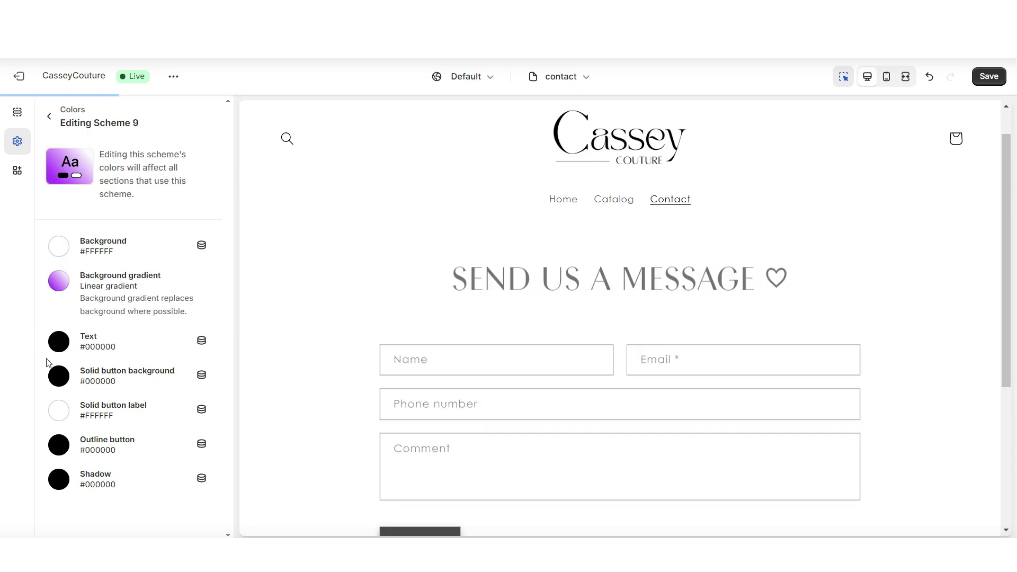
left_click(59, 281)
left_click(224, 438)
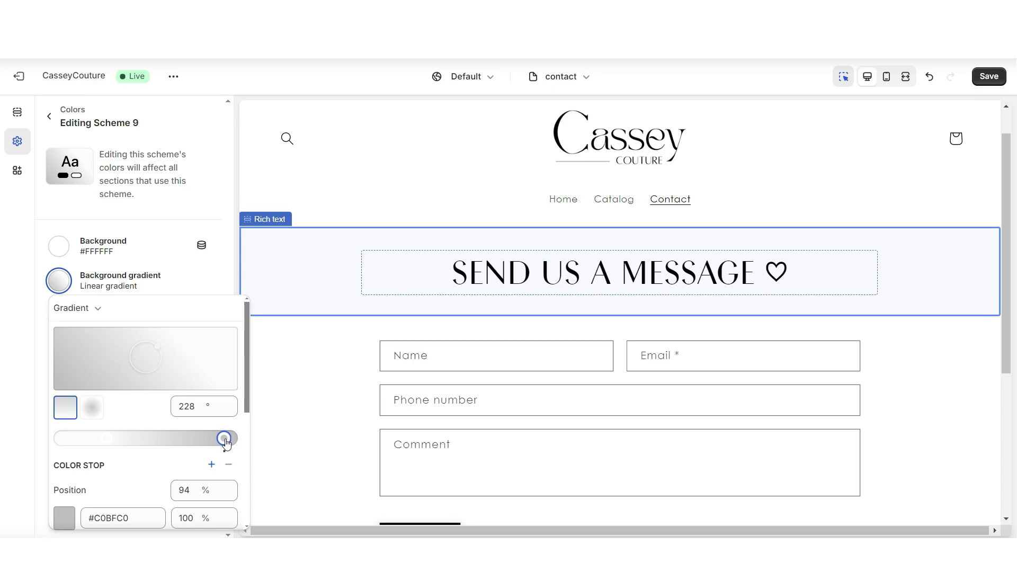
left_click(13, 388)
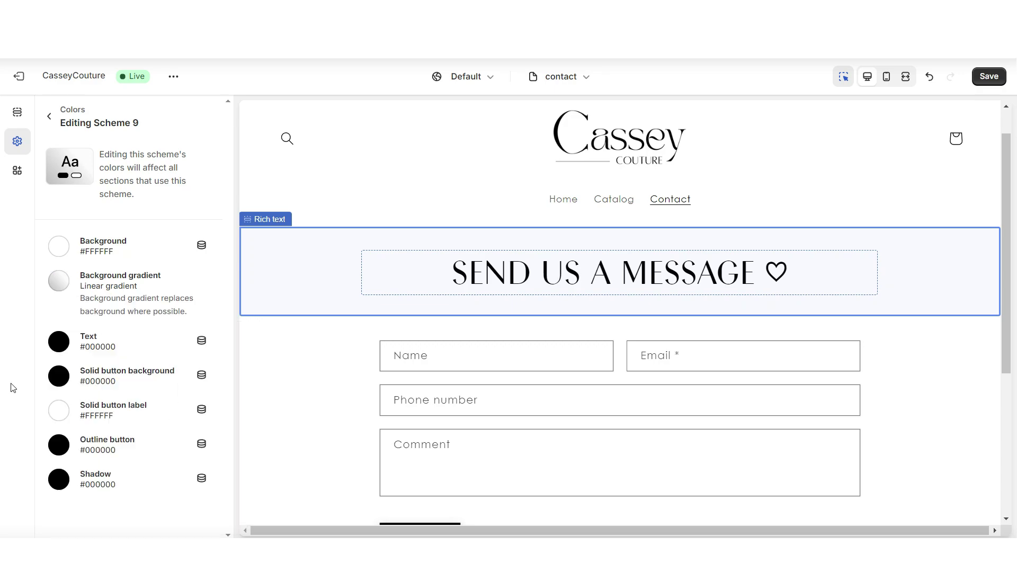
Apply Scheme 9 to the message banner and move the lighter gradient stop to 45.8%.
left_click(316, 270)
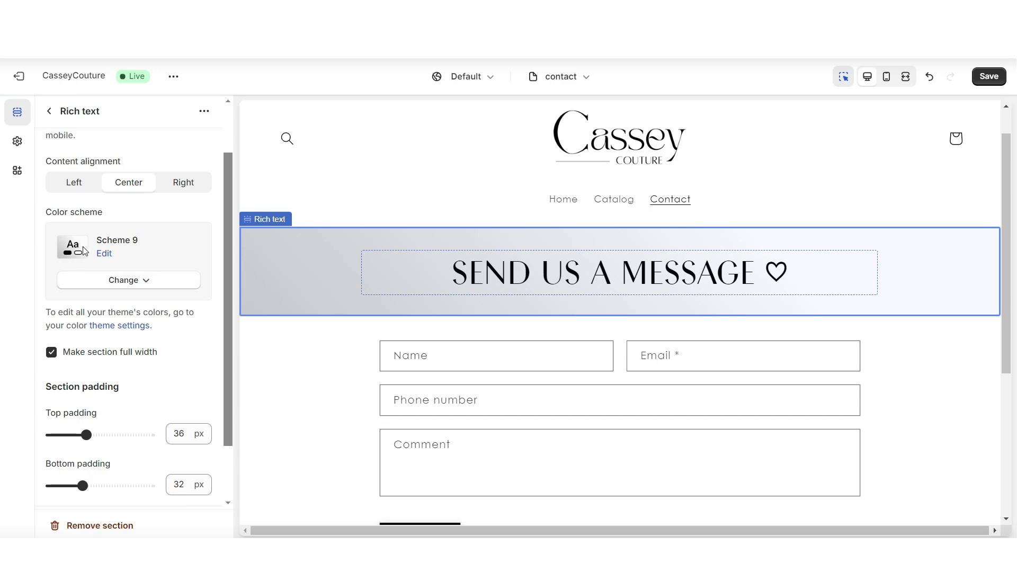
left_click(104, 253)
left_click(59, 280)
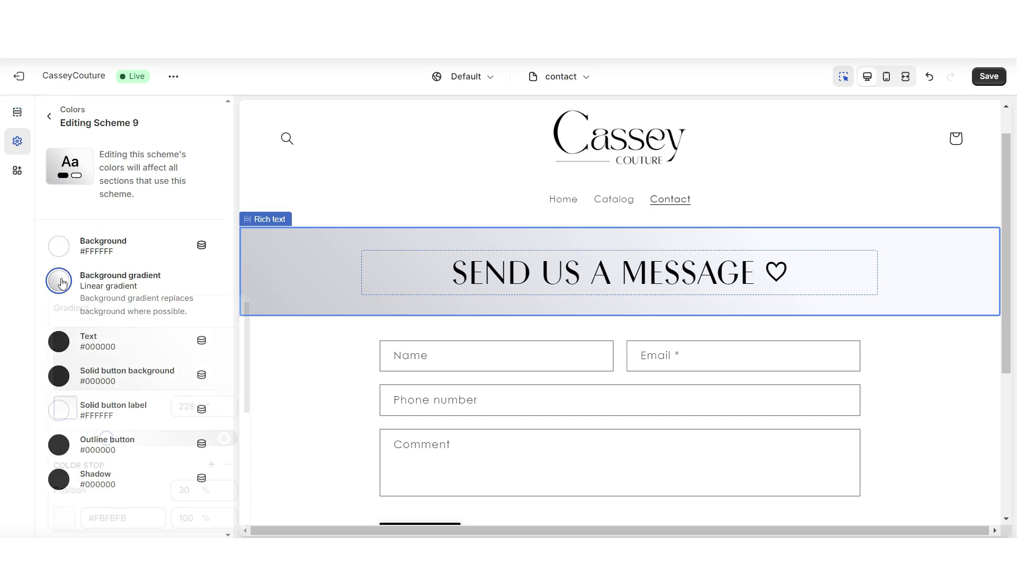
left_click(136, 438)
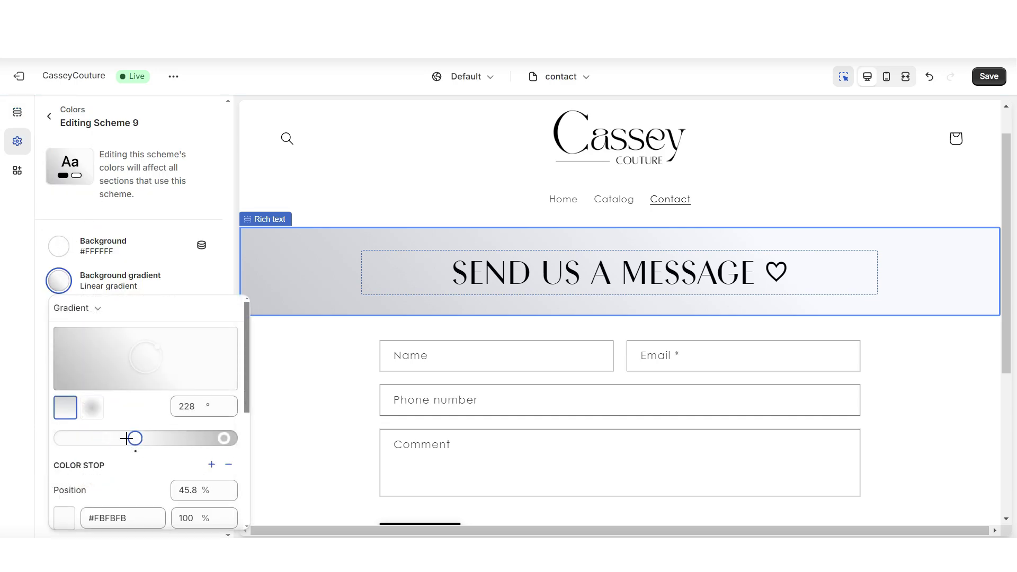
key("ctrl+shift+f")
scroll(1007, 413, "up", 5)
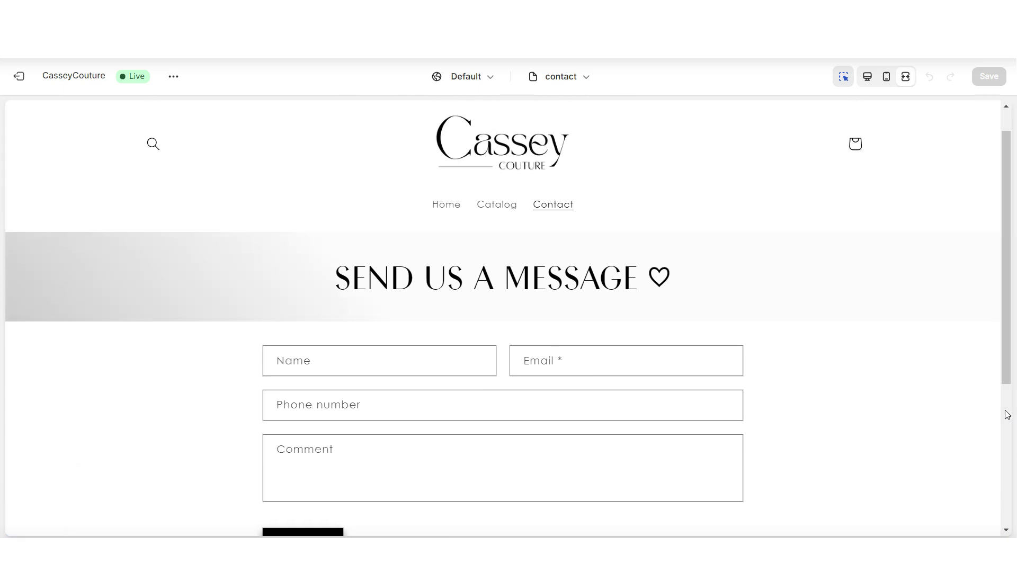
Review the gradient banner in full-screen preview, then exit back to the editor.
scroll(1007, 414, "down", 2)
scroll(1007, 415, "down", 1)
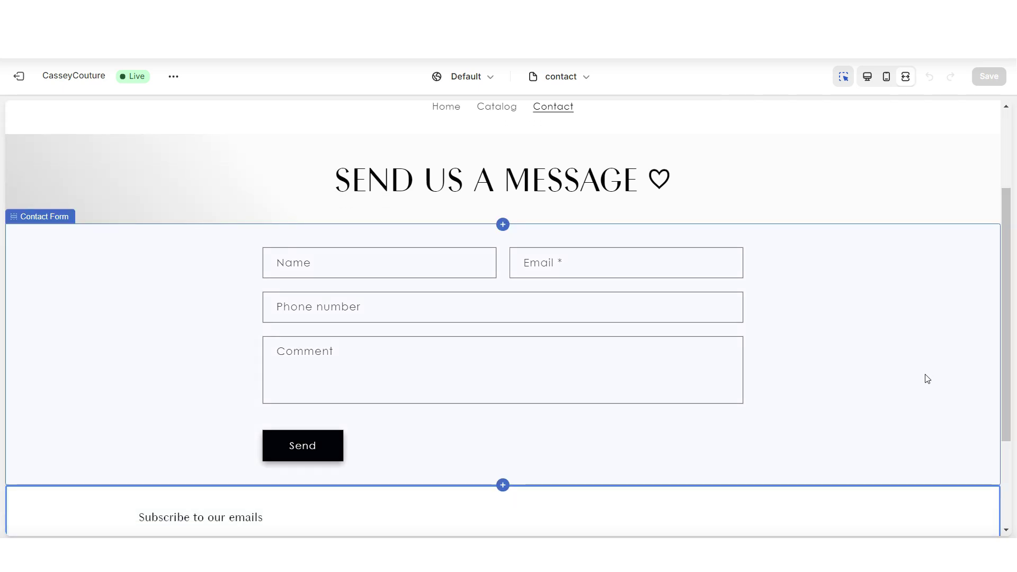
scroll(1006, 328, "up", 3)
key("ctrl+shift+f")
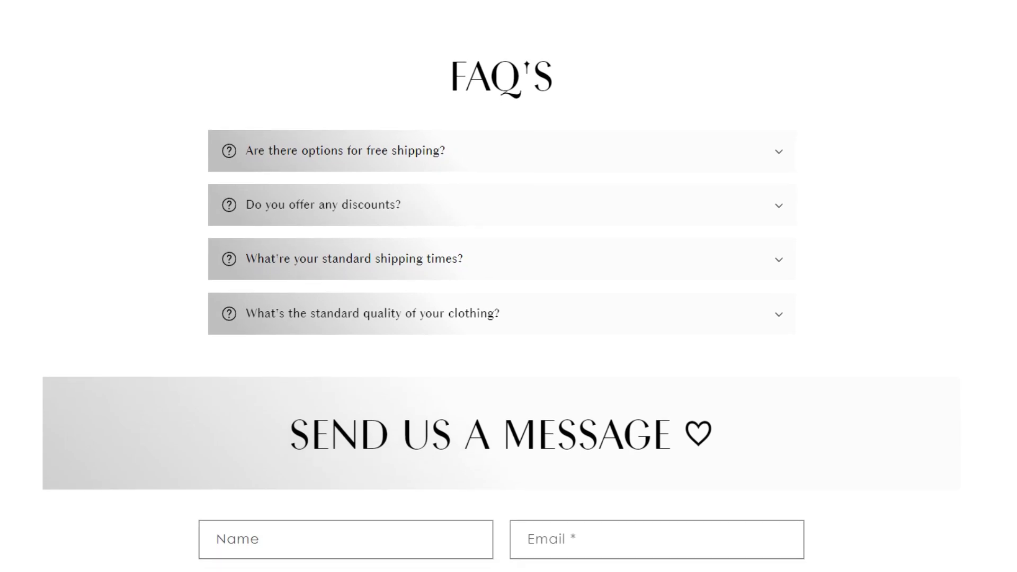
left_click(413, 154)
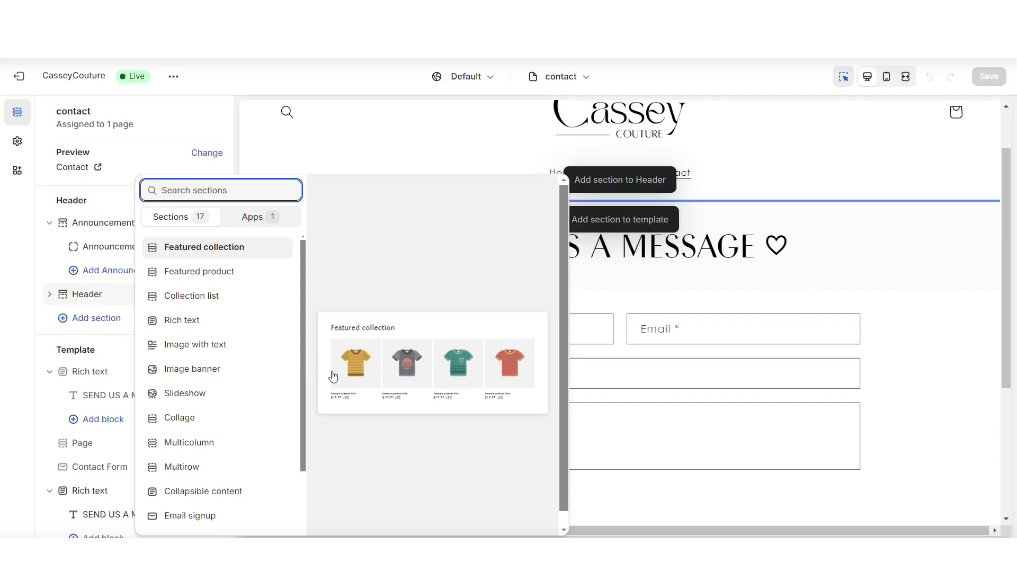
Add a Collapsible content section with a large FAQ'S heading.
scroll(233, 398, "down", 2)
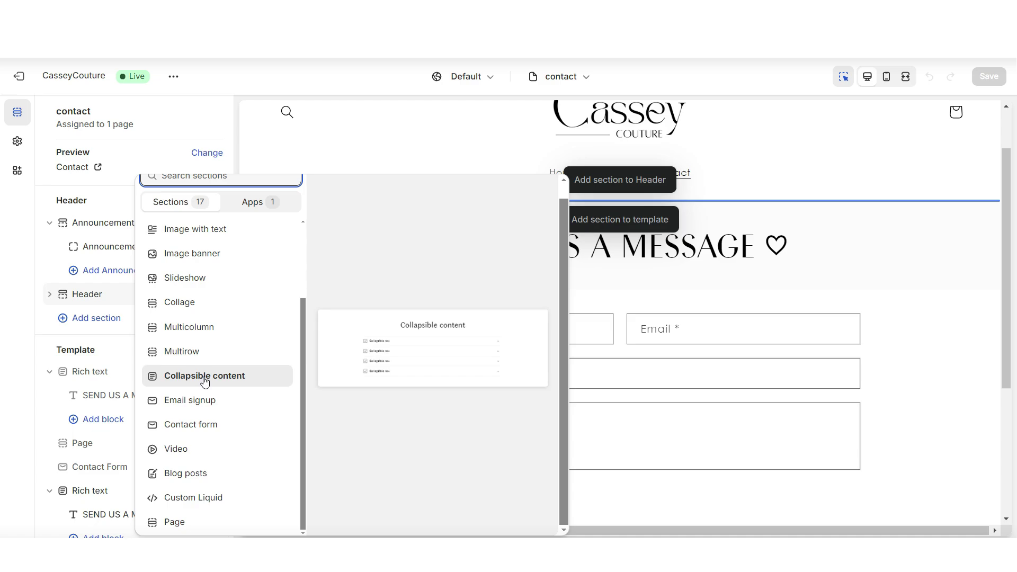
left_click(204, 381)
left_click_drag(146, 257, 47, 248)
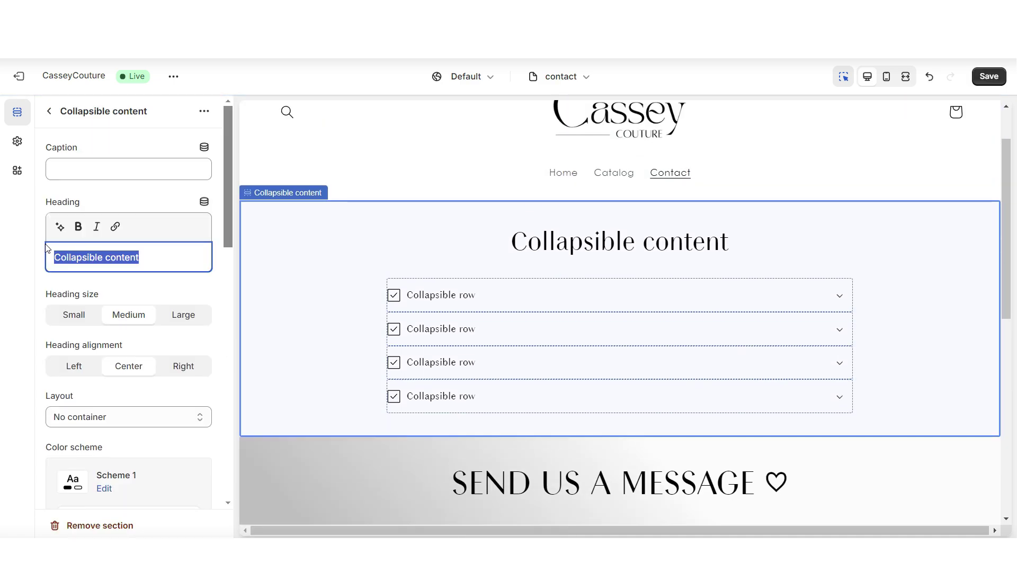
type("FAQ'S")
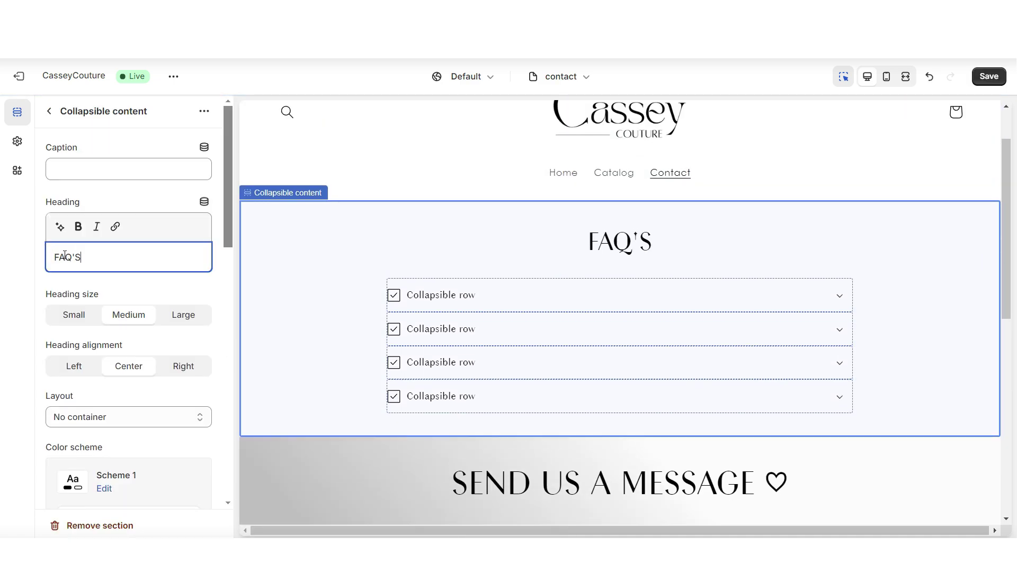
left_click(167, 316)
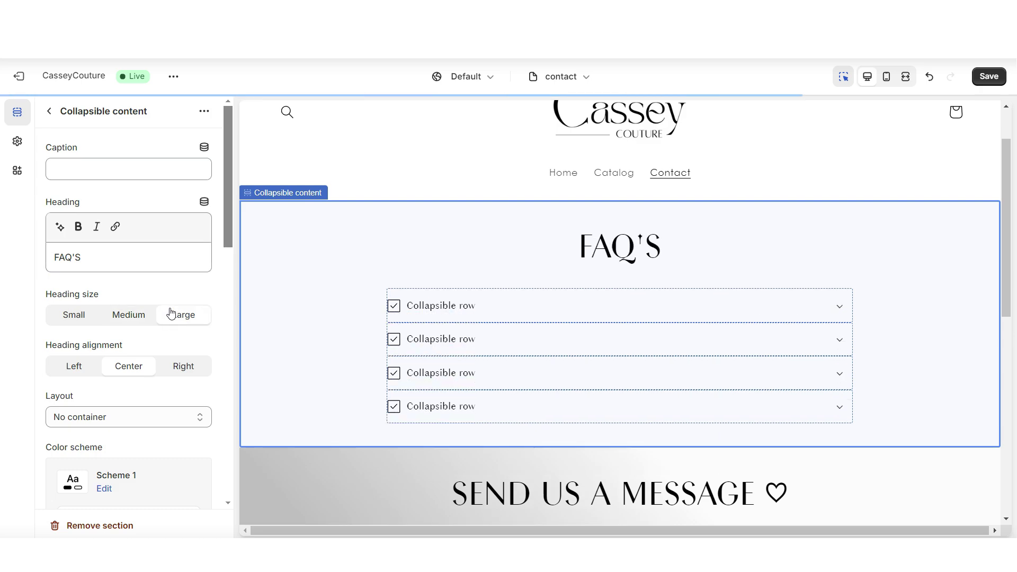
Put each FAQ row in its own container using the Scheme 9 colour scheme.
scroll(170, 311, "down", 4)
left_click(106, 218)
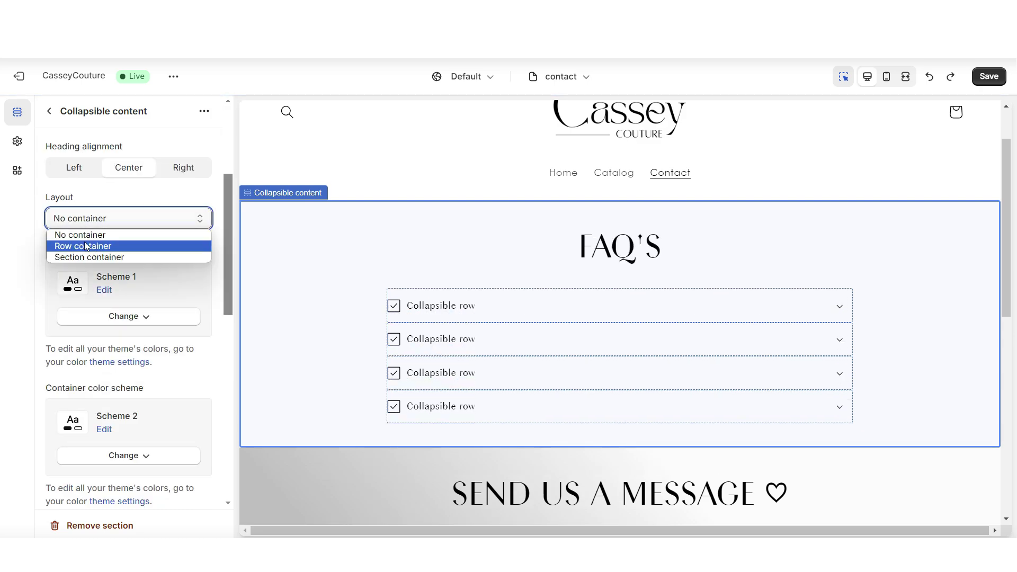
left_click(84, 243)
scroll(72, 252, "down", 3)
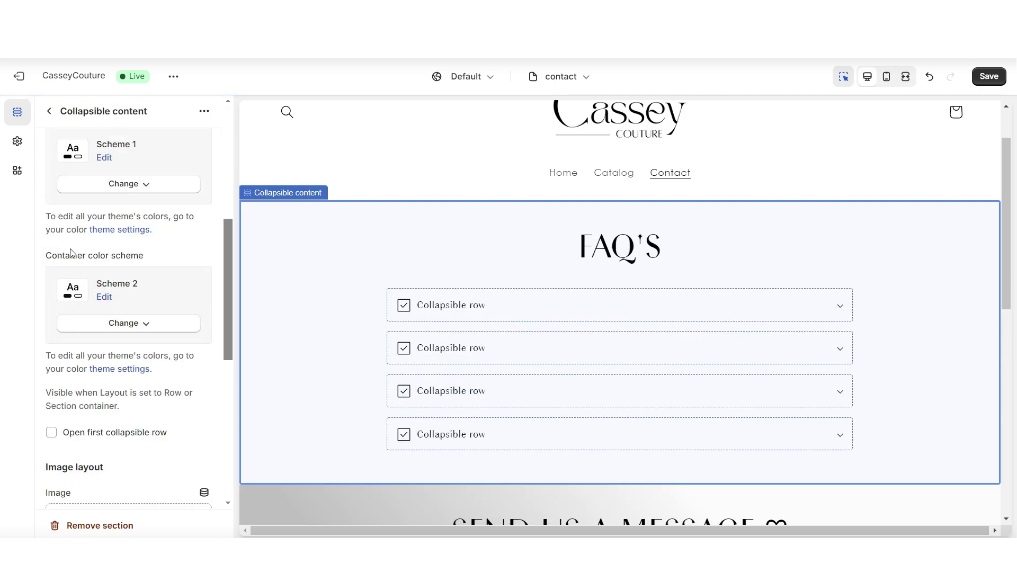
left_click(141, 322)
left_click(66, 295)
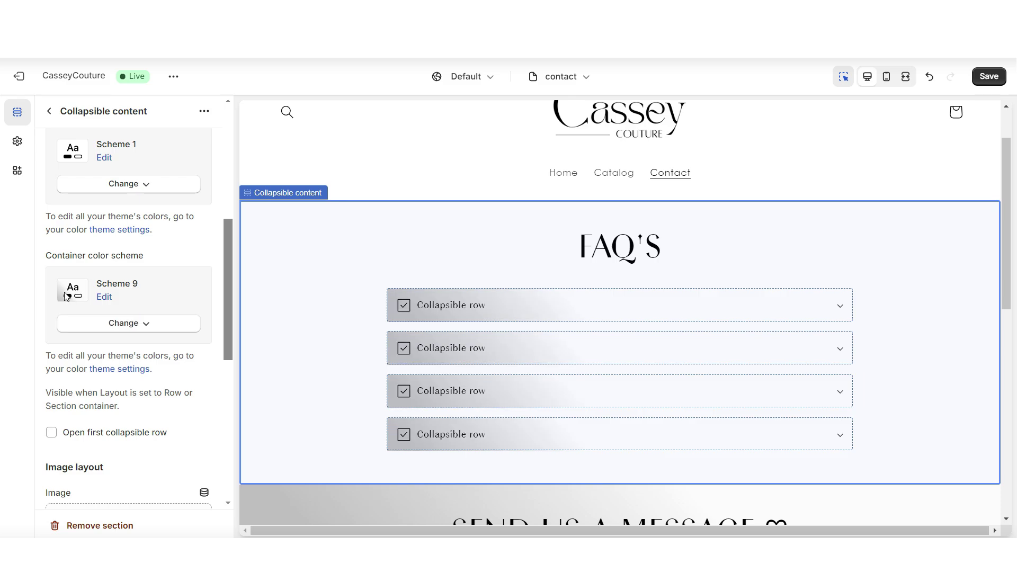
left_click(480, 318)
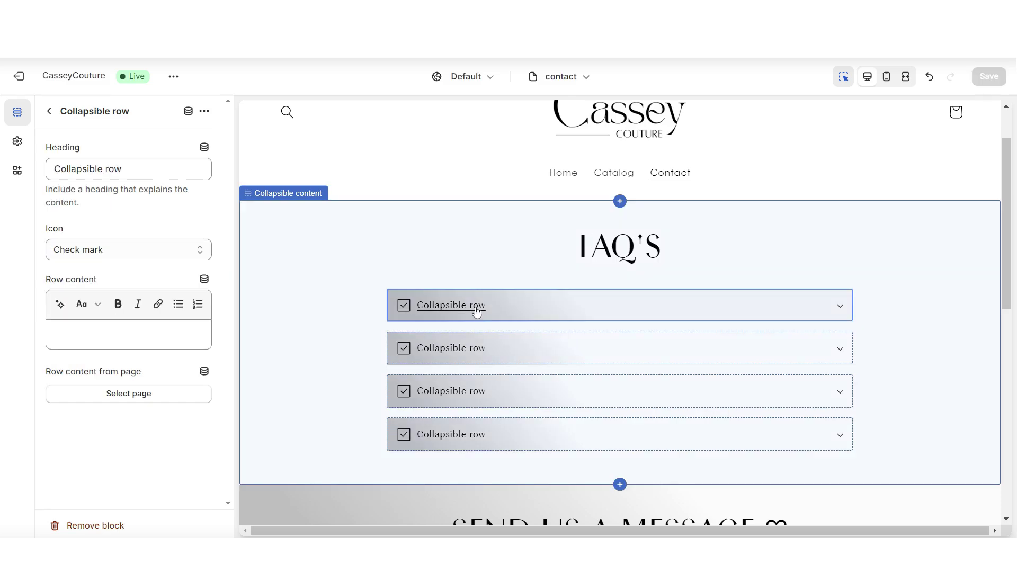
Give the first row the free shipping question, a Question mark icon and placeholder answer.
triple_click(136, 168)
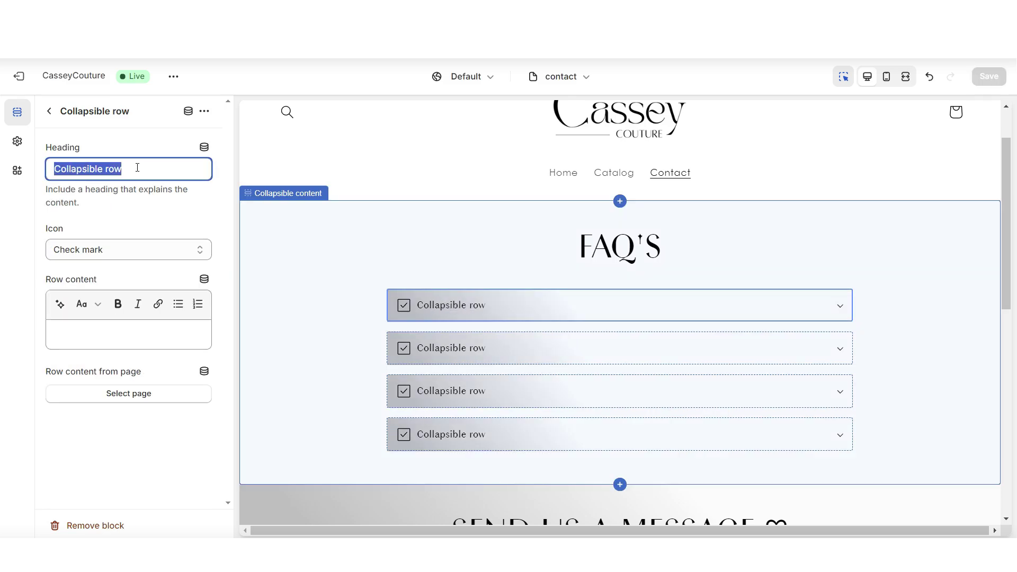
type("Are there options for free shipping?")
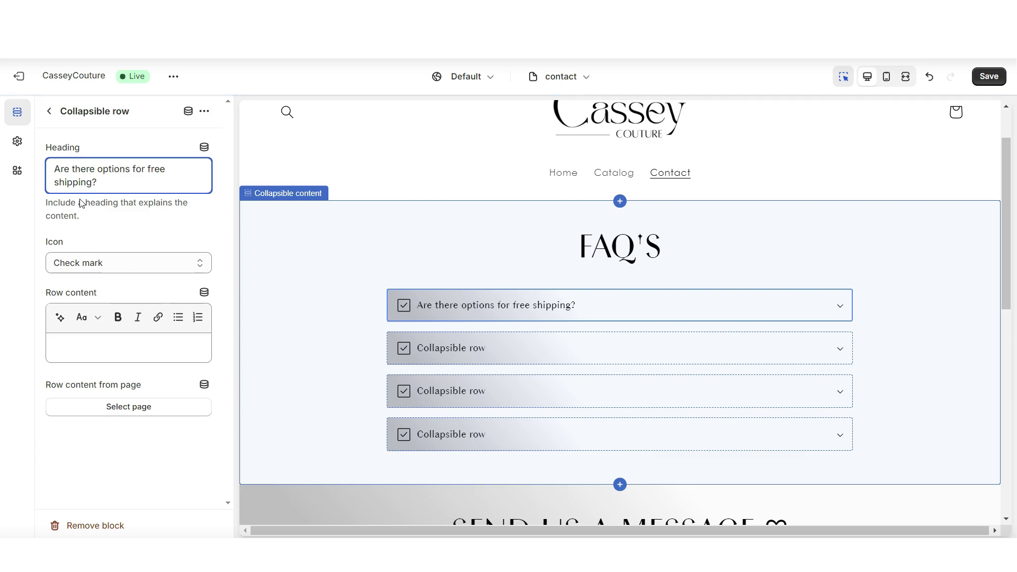
left_click(106, 263)
scroll(106, 365, "down", 6)
left_click(111, 356)
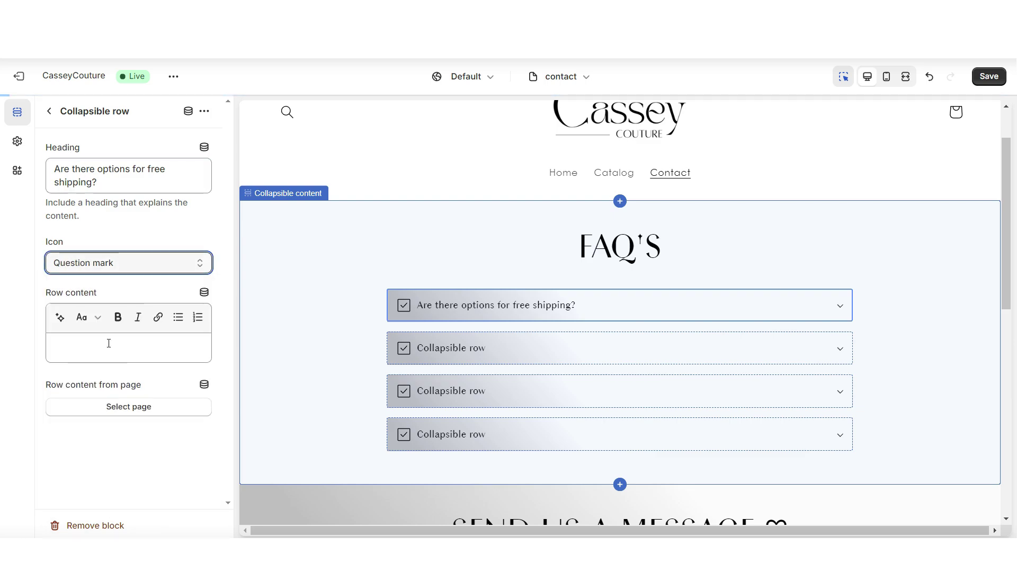
left_click(80, 298)
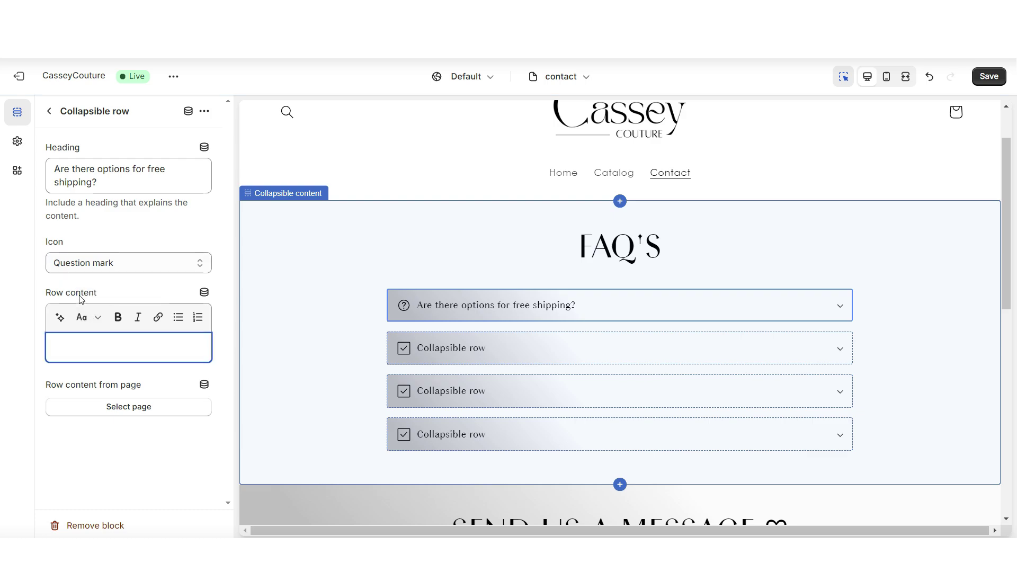
type("Type your answer here.")
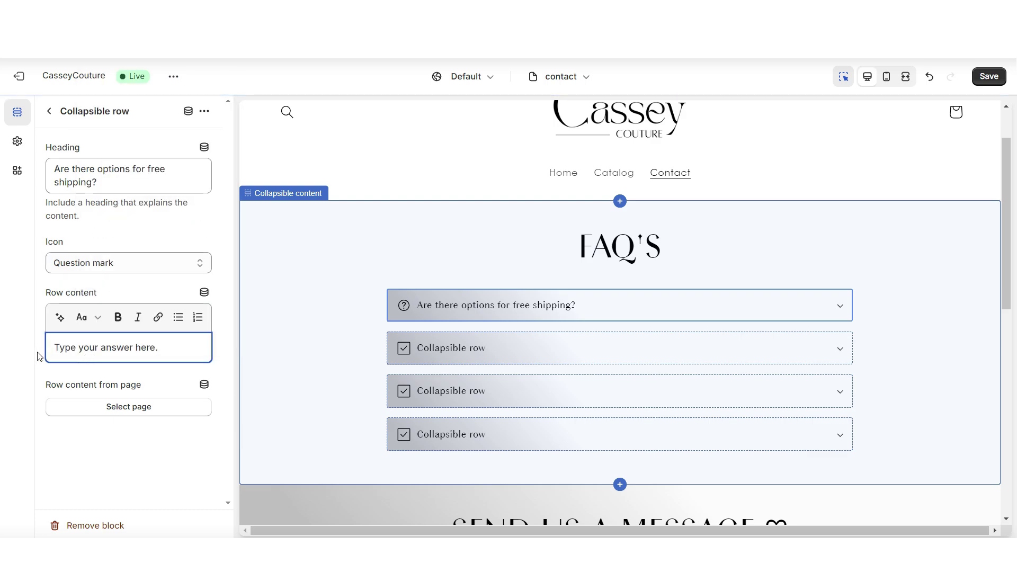
left_click(905, 77)
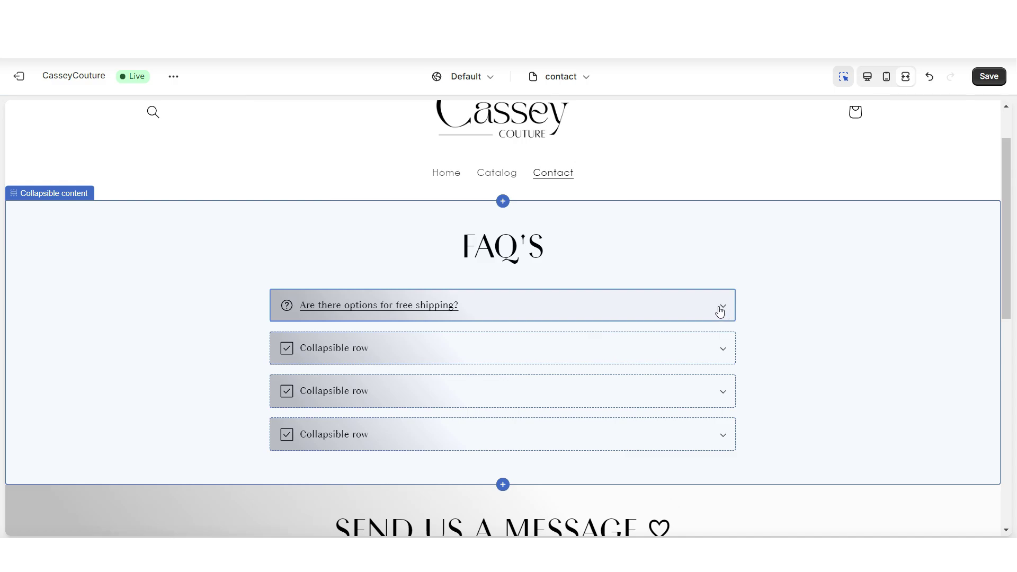
left_click(721, 308)
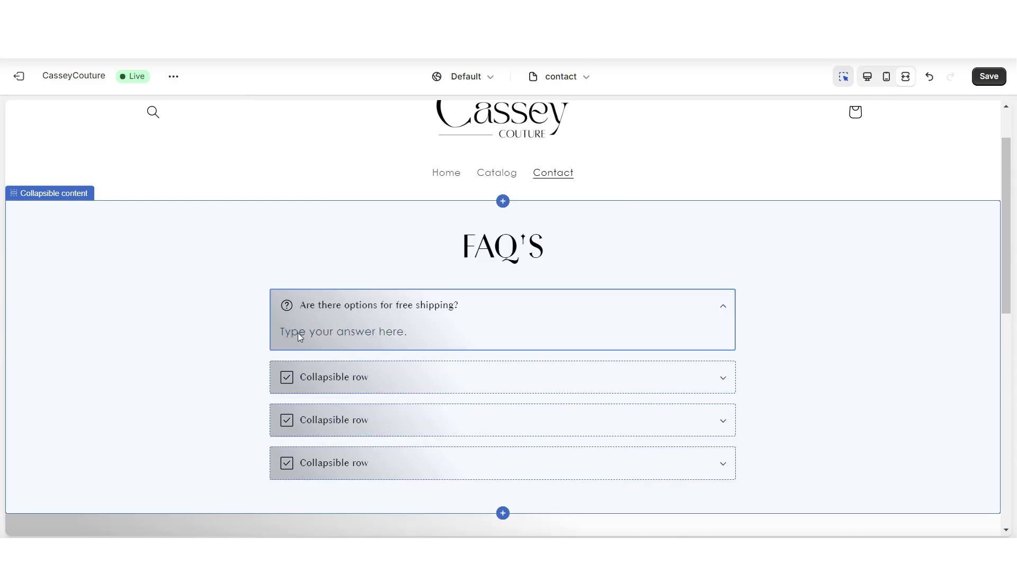
Paste the discounts, shipping times and clothing quality questions into rows two to four.
left_click(467, 379)
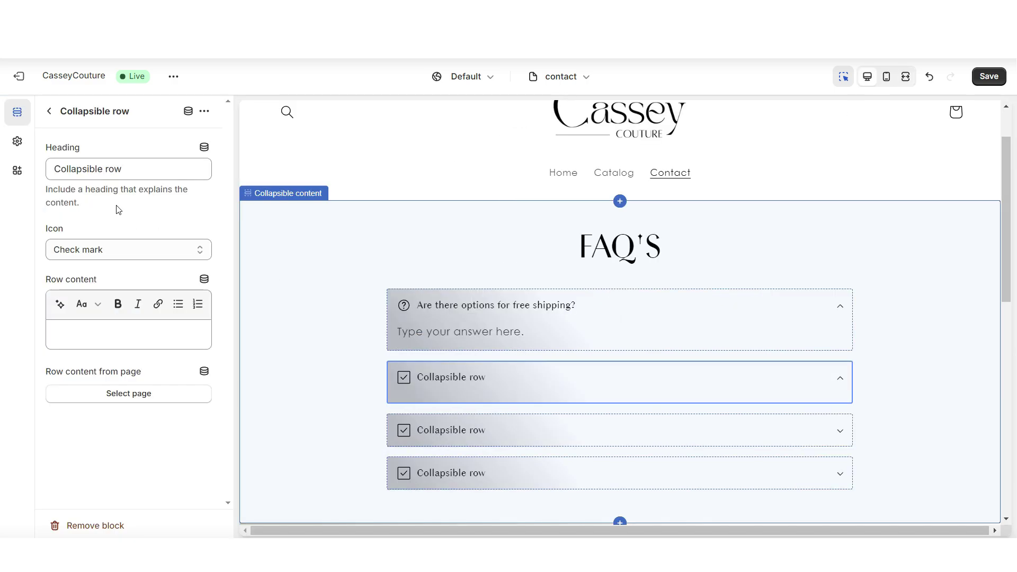
triple_click(108, 168)
right_click(108, 168)
left_click(130, 249)
left_click(156, 253)
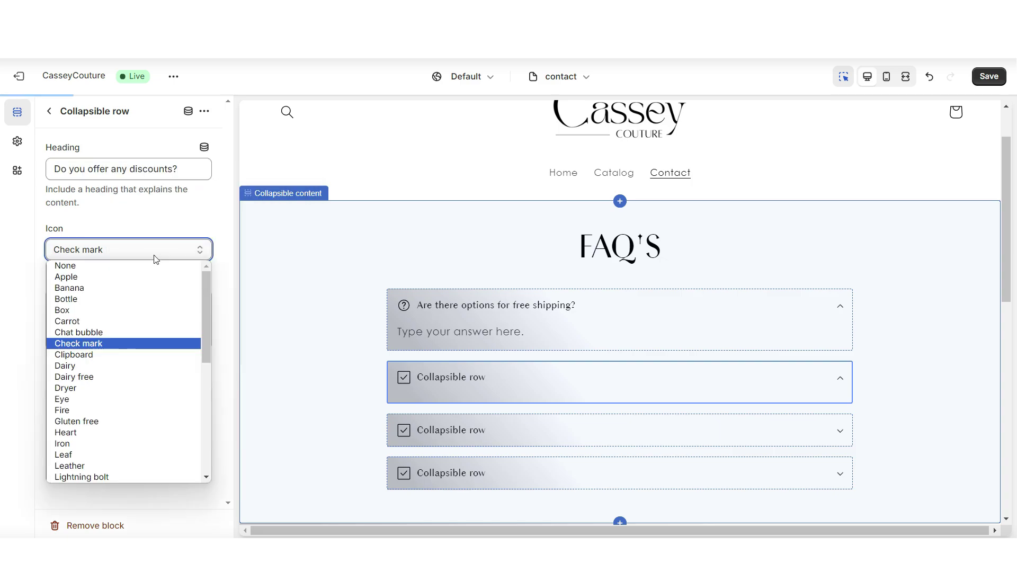
triple_click(113, 170)
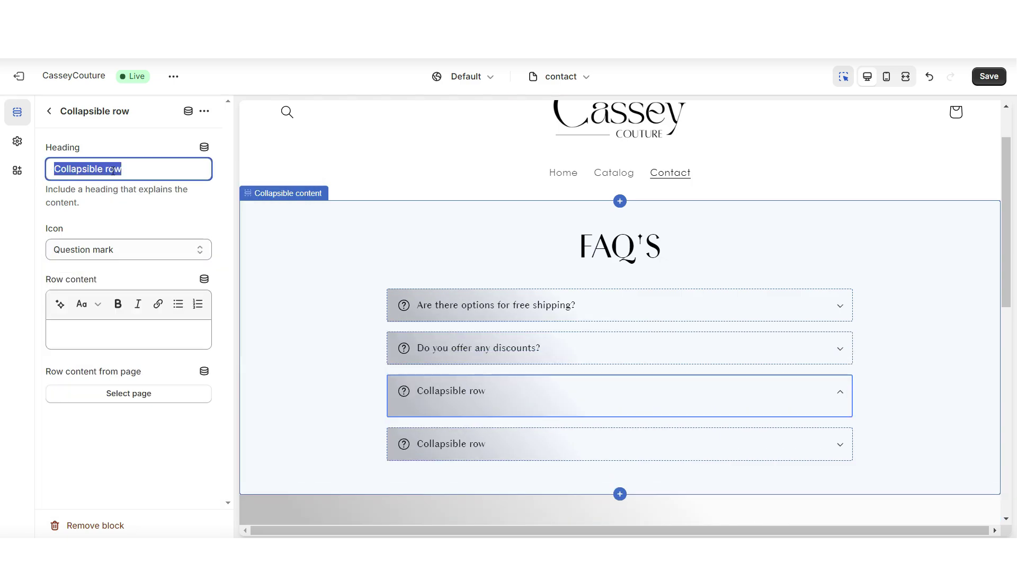
right_click(113, 171)
left_click(164, 252)
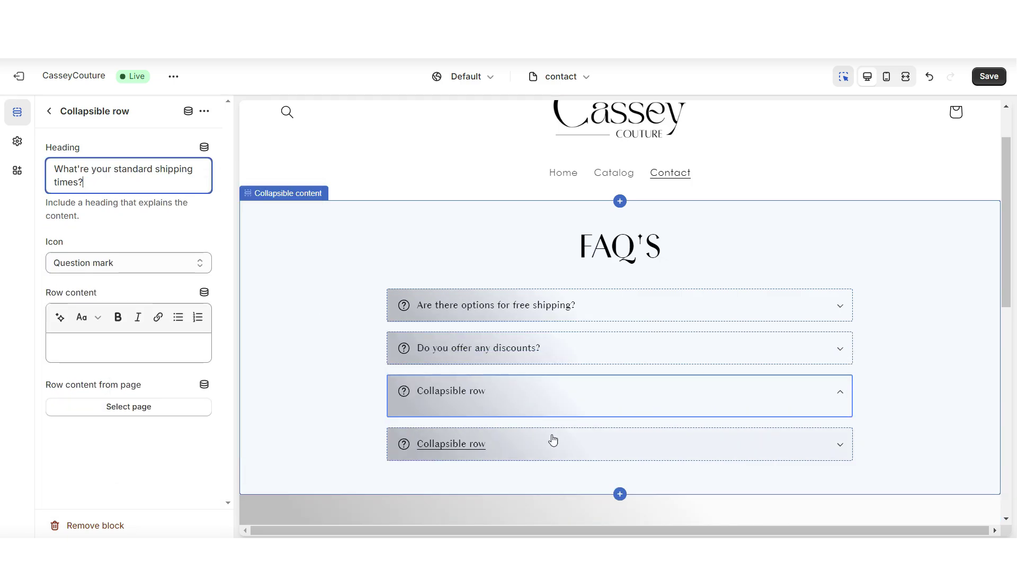
left_click(517, 435)
triple_click(82, 169)
right_click(83, 168)
left_click(106, 243)
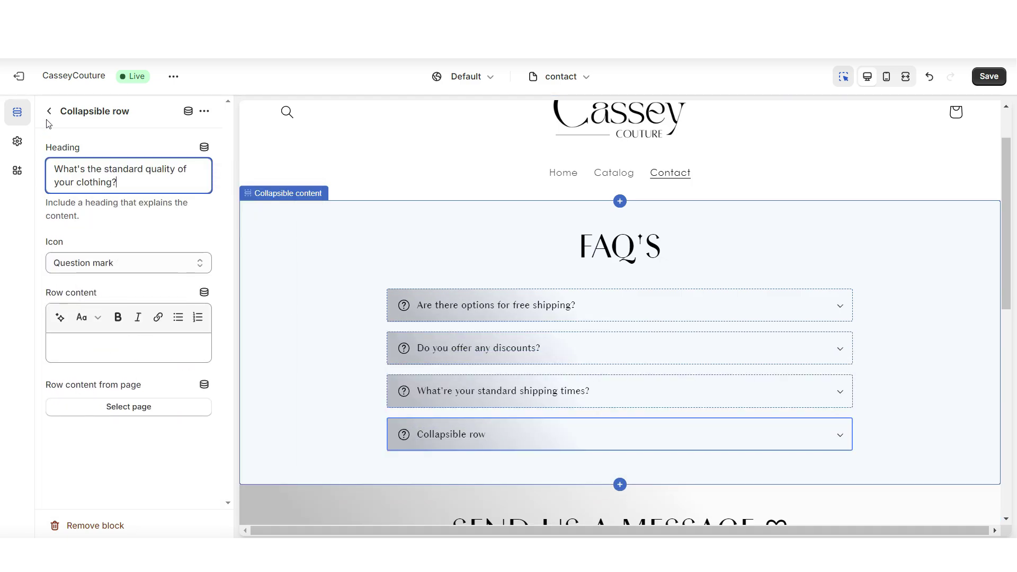
Return to the FAQ section's settings and preview the page at full width.
left_click(48, 111)
left_click(260, 266)
left_click(905, 77)
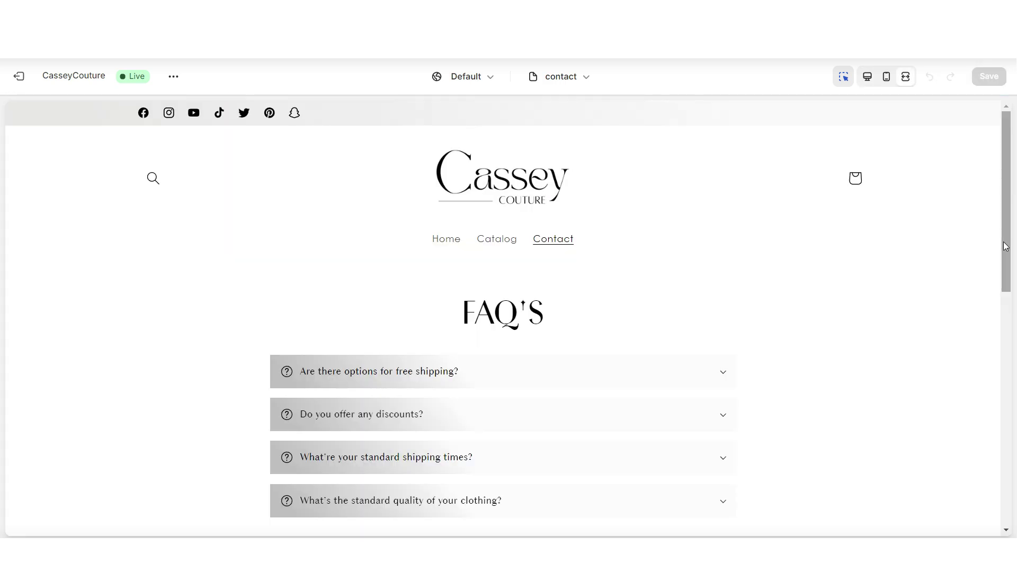
scroll(1006, 247, "down", 3)
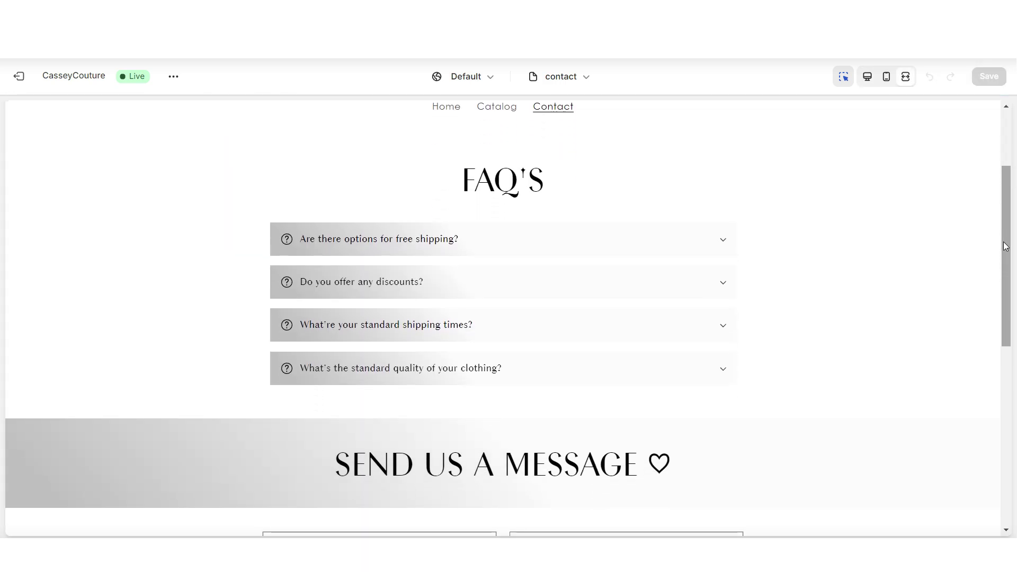
Uncheck 'Make section full width' on the SEND US A MESSAGE banner and preview it.
scroll(1006, 247, "down", 6)
scroll(1005, 247, "up", 2)
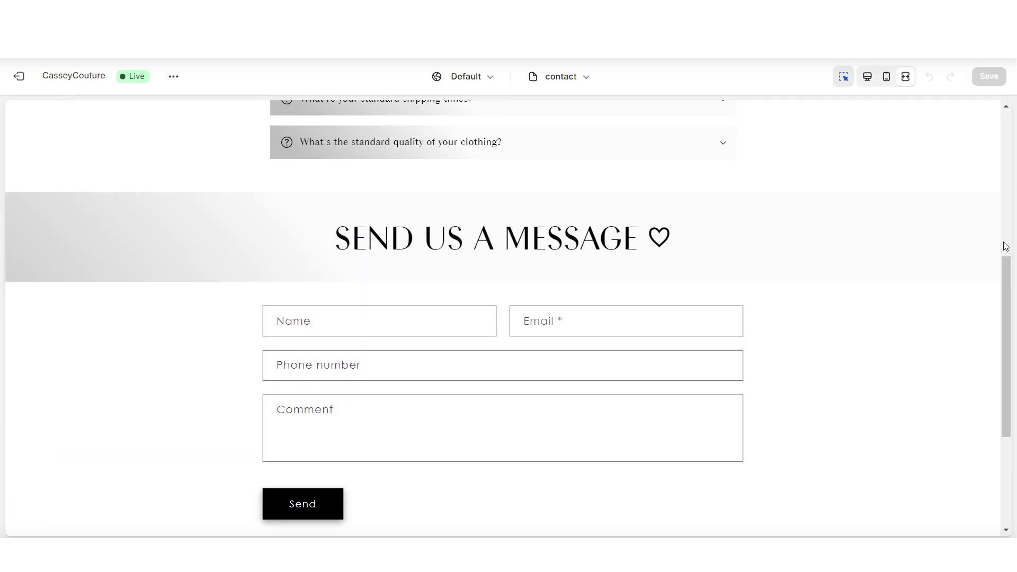
scroll(1005, 247, "up", 4)
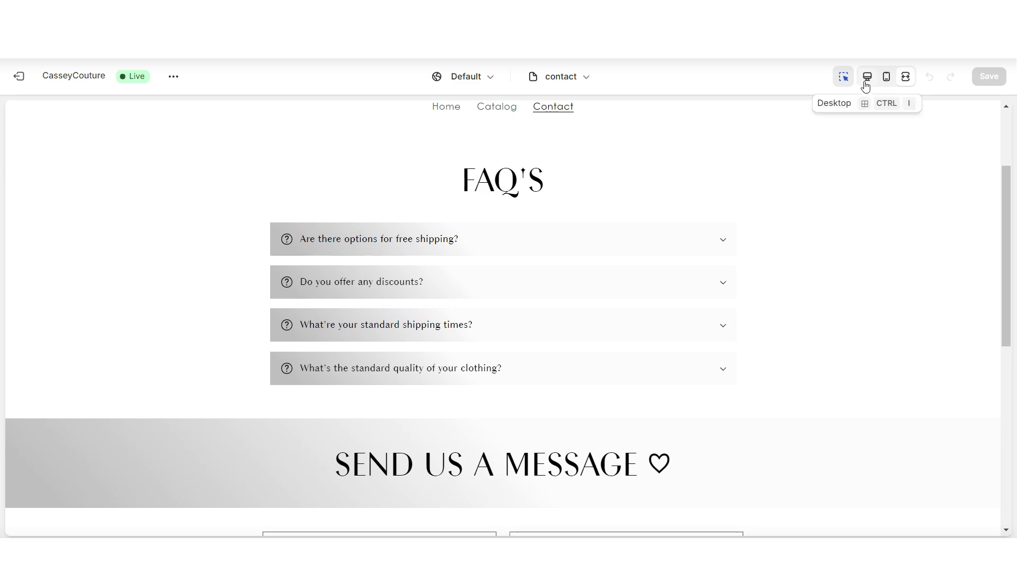
scroll(1008, 150, "down", 4)
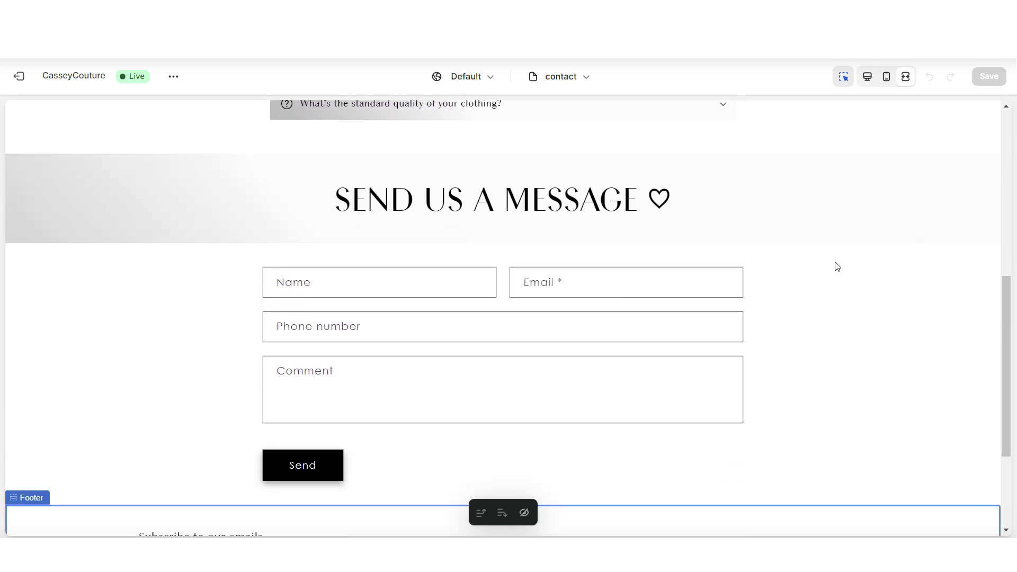
left_click(905, 76)
left_click(315, 196)
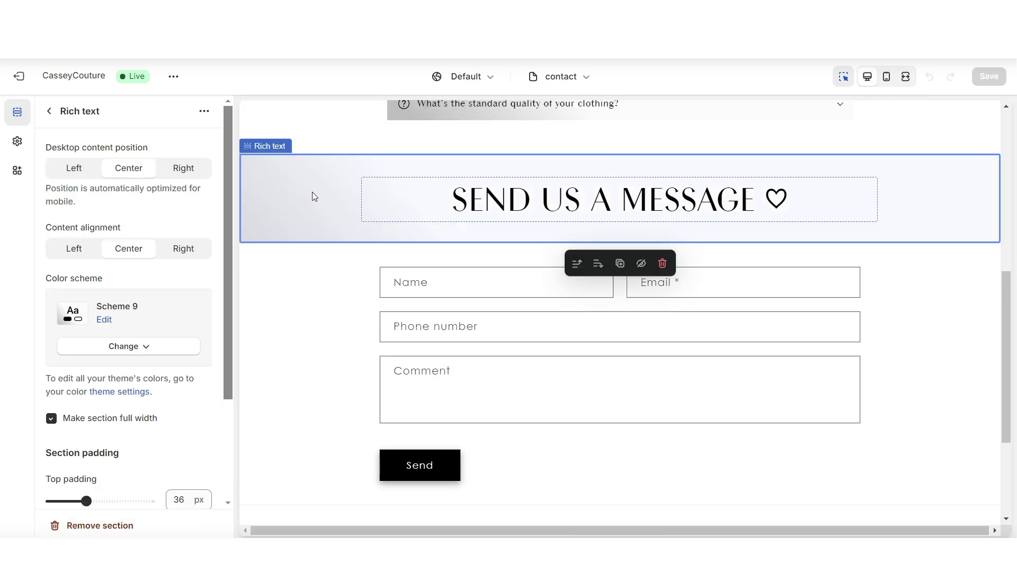
left_click(52, 418)
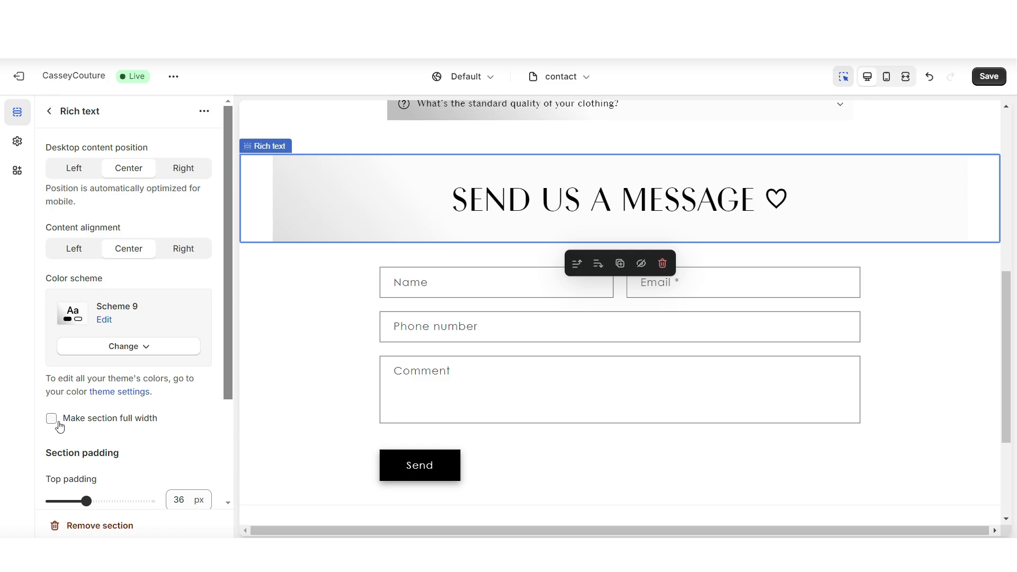
left_click(905, 76)
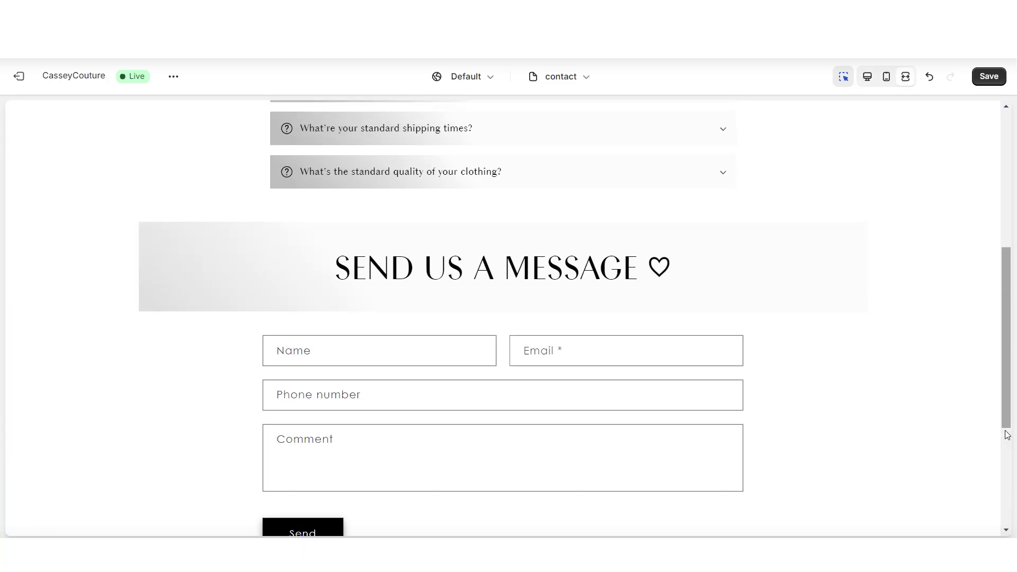
scroll(1007, 434, "up", 5)
left_click_drag(1009, 252, 1009, 367)
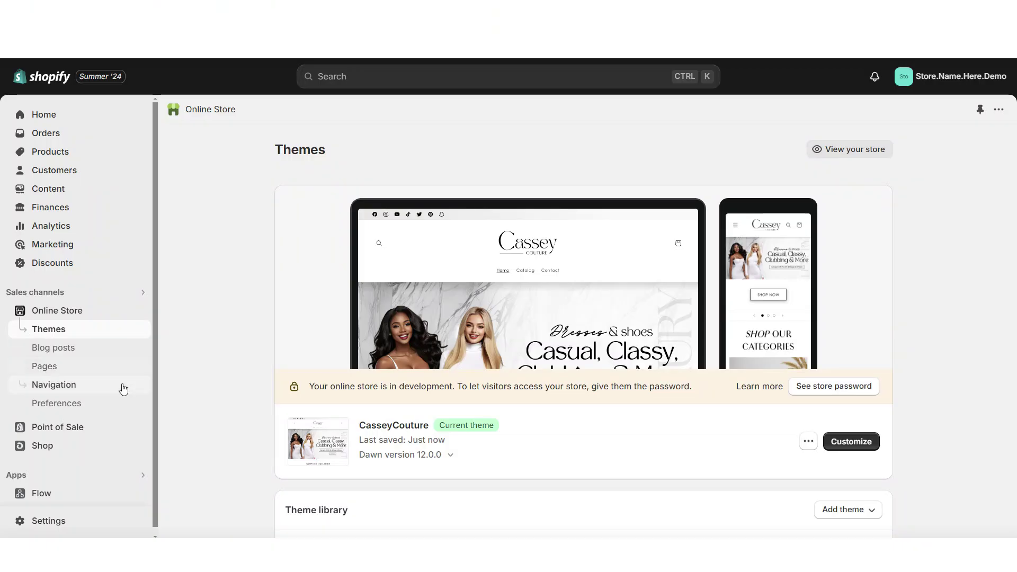
Open the Footer menu in Navigation and add a Home item linked to the Home page.
left_click(120, 387)
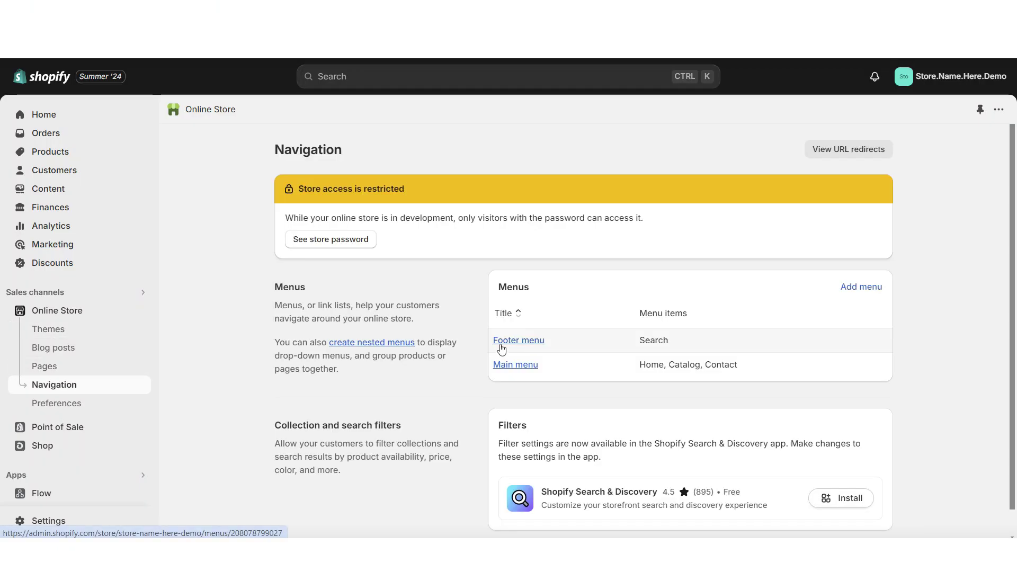
left_click(501, 347)
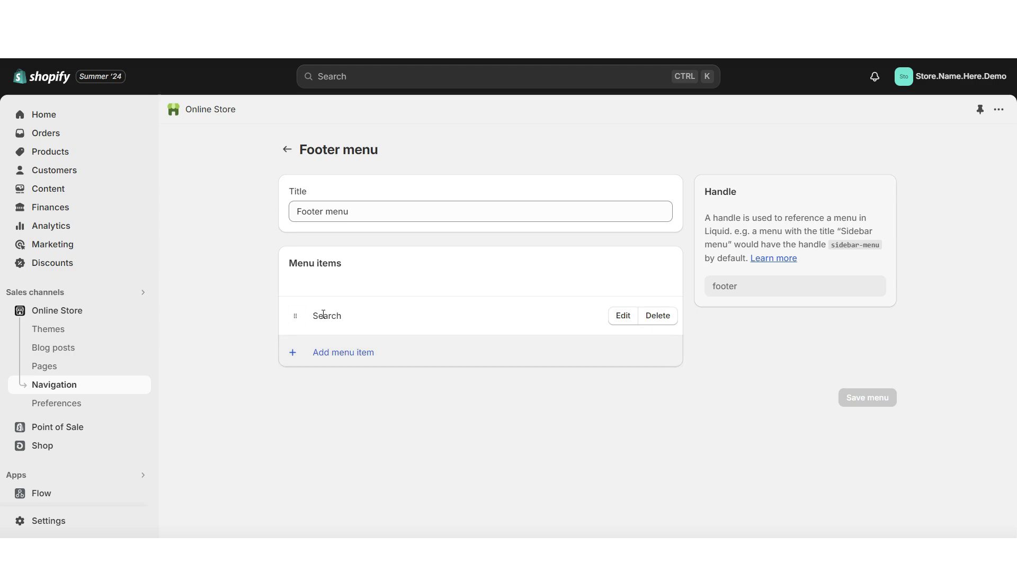
left_click(344, 352)
left_click(790, 198)
left_click(814, 230)
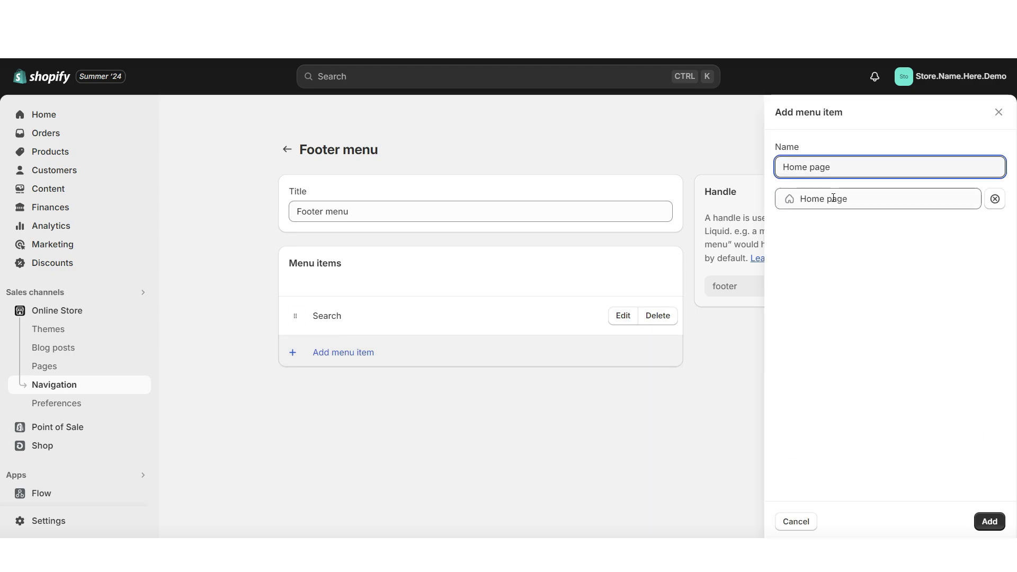
key("Return")
left_click(340, 395)
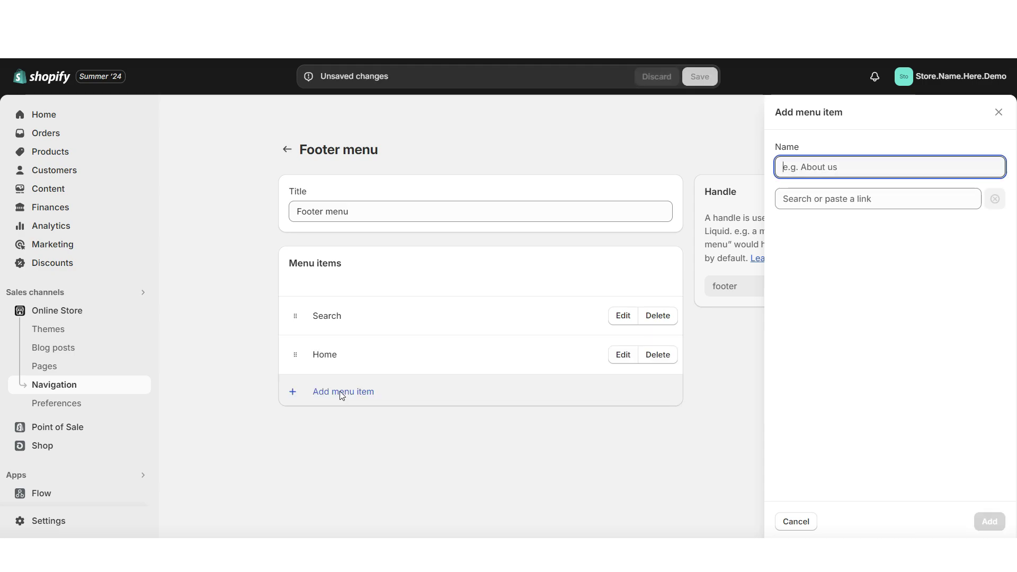
Add a 'Shop Our Collections' footer item linked to All collections.
left_click(789, 199)
left_click(847, 279)
left_click(848, 254)
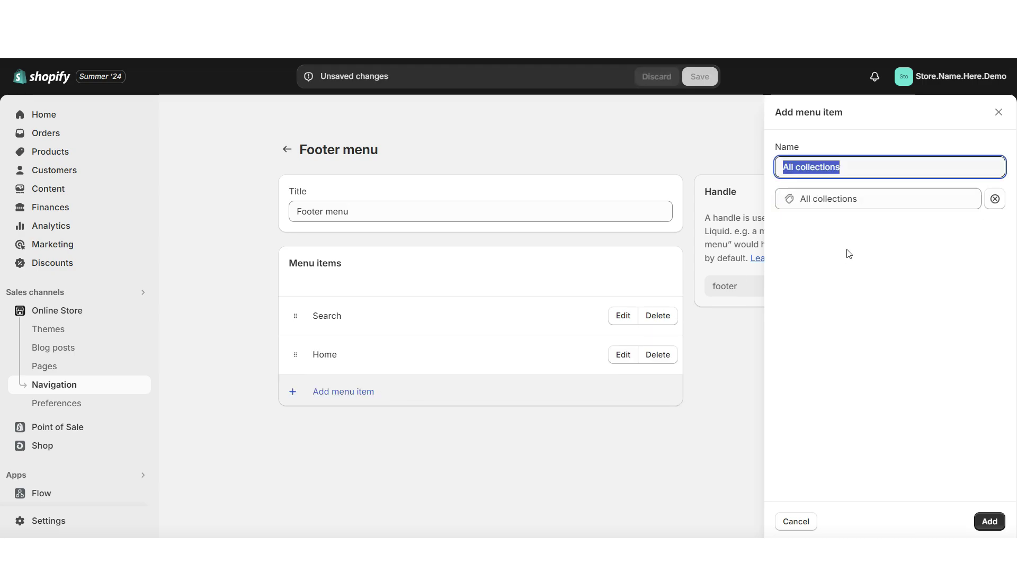
left_click_drag(797, 171, 771, 172)
type("Shop Our C")
left_click(989, 521)
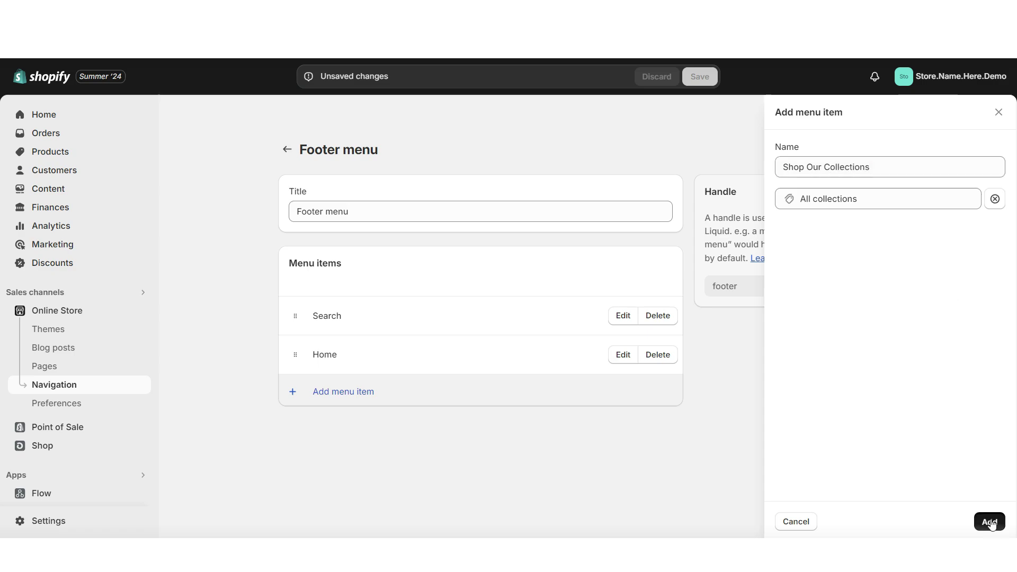
Add a CasseyCouture Blog item to the footer menu.
left_click(831, 203)
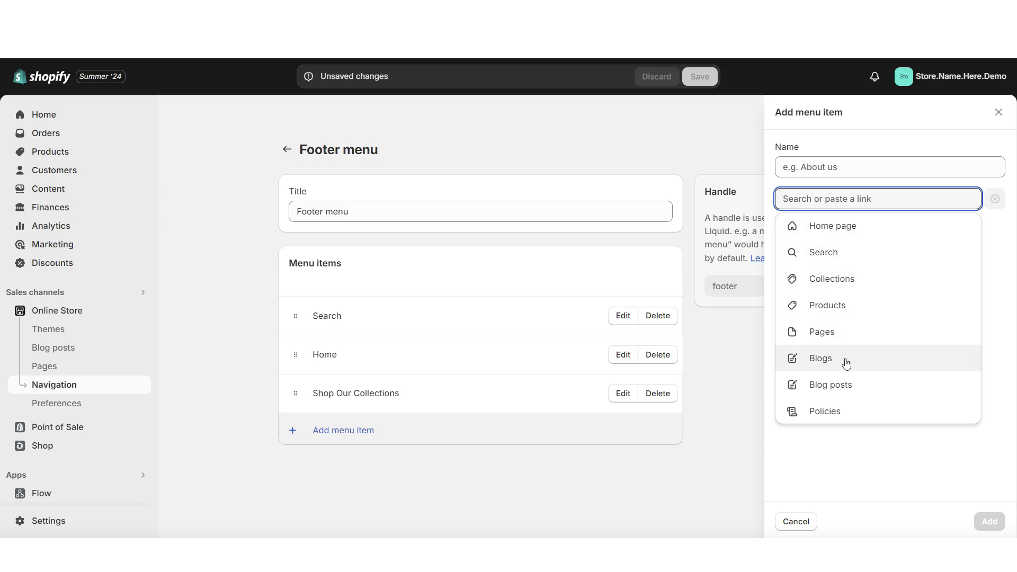
left_click(848, 379)
left_click(848, 226)
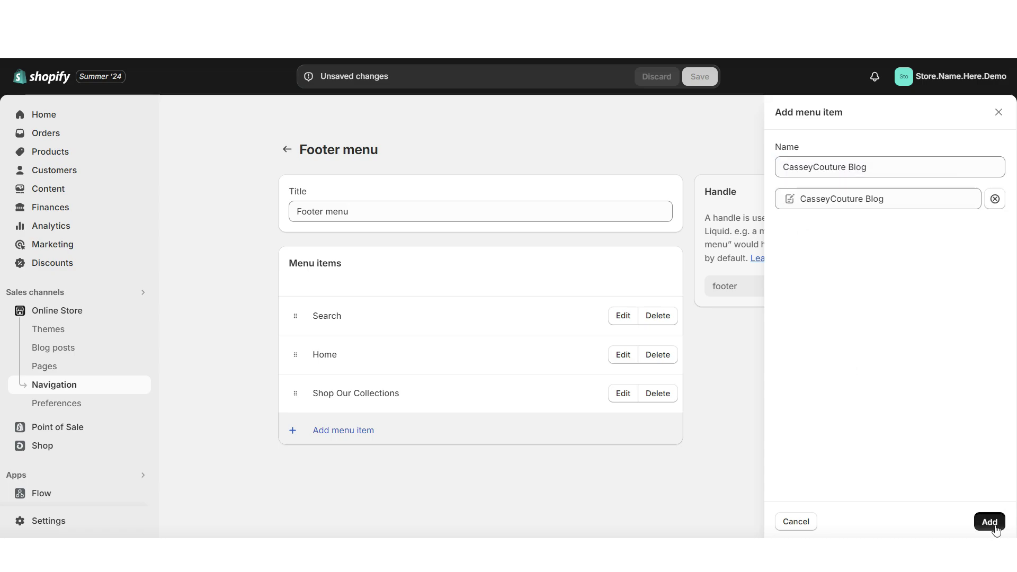
left_click(989, 521)
Add a Contact item linked to the Contact page, then begin another footer item's link.
left_click(342, 470)
left_click(820, 199)
left_click(820, 332)
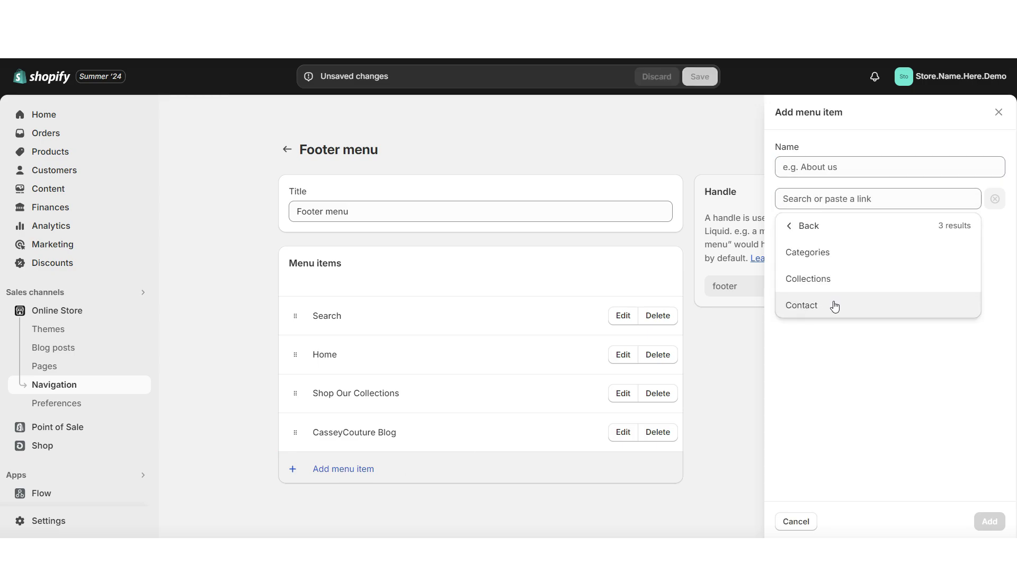
left_click(835, 306)
left_click(989, 521)
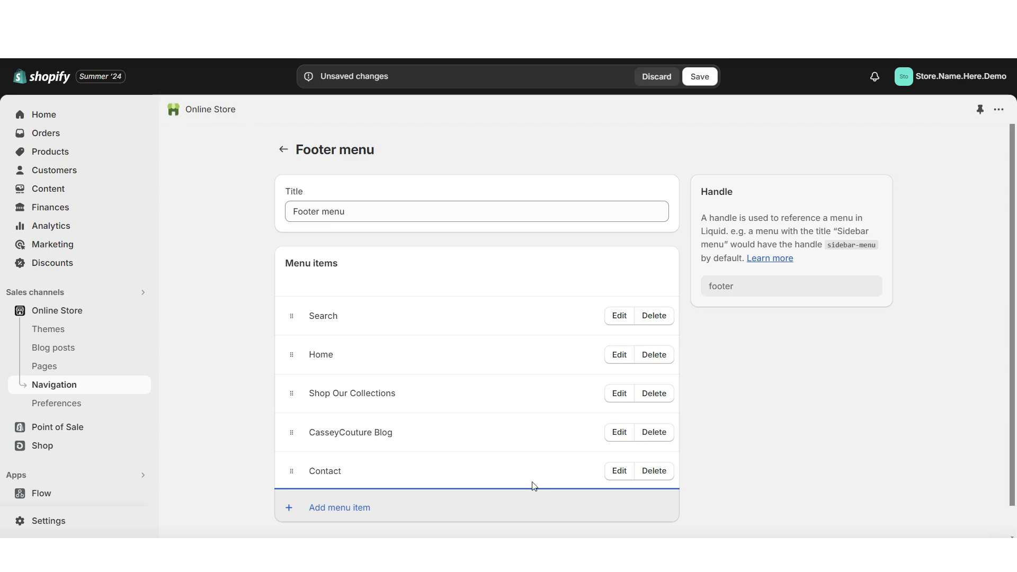
left_click(302, 518)
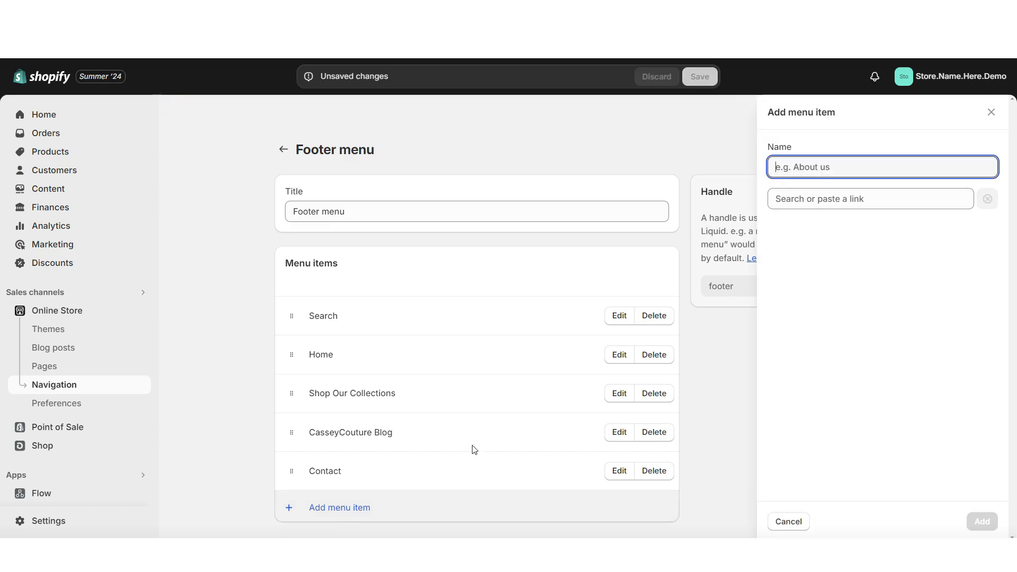
left_click(807, 200)
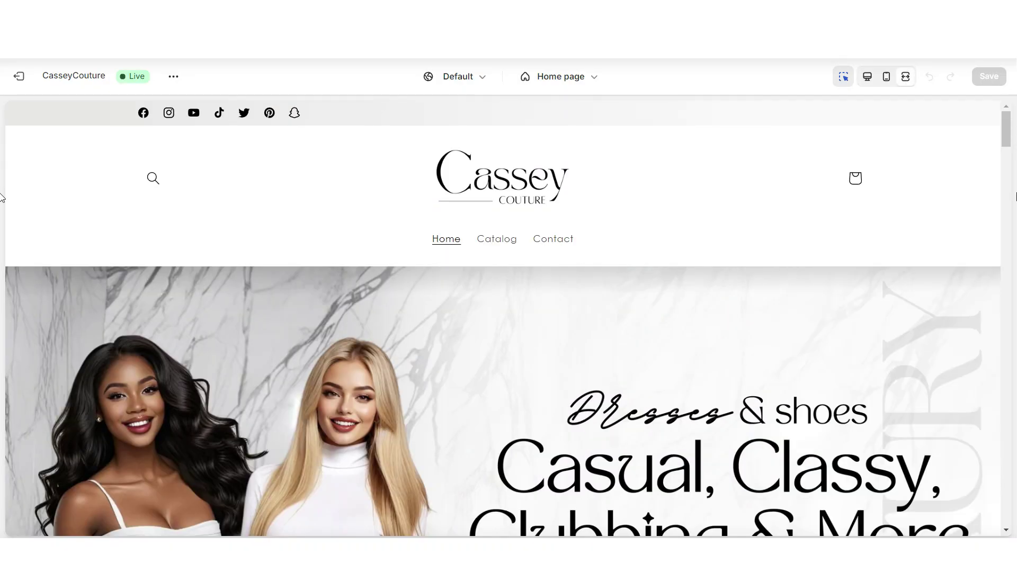
Add a Menu block to the Footer section in the theme editor.
scroll(1007, 212, "down", 15)
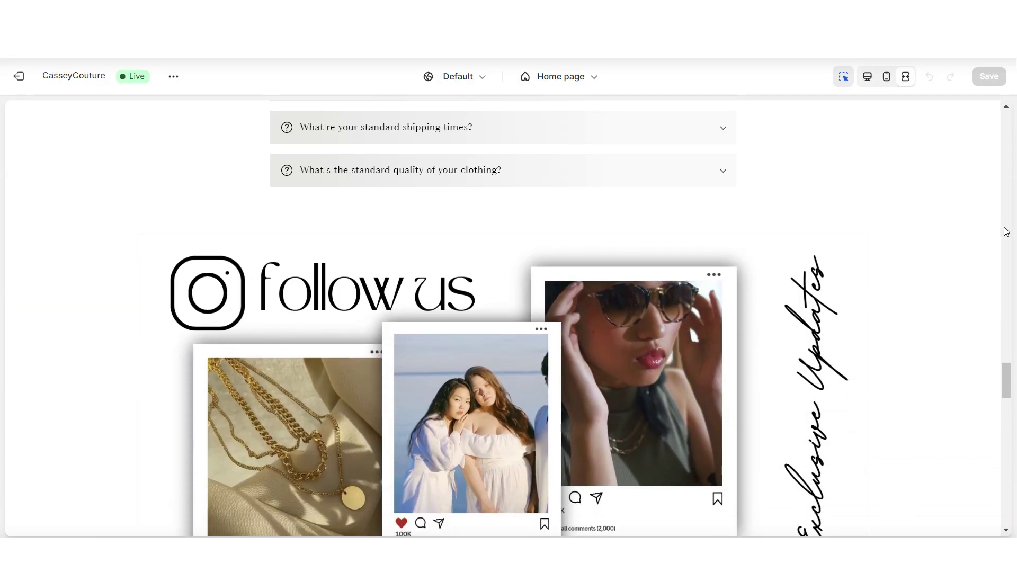
scroll(1005, 230, "down", 10)
left_click(404, 411)
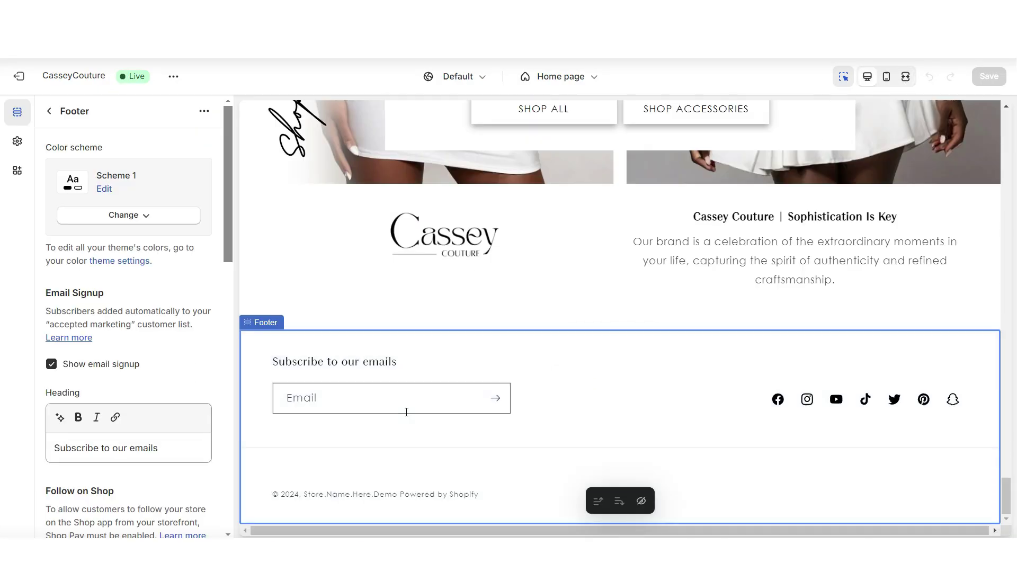
left_click(49, 112)
scroll(132, 465, "down", 1)
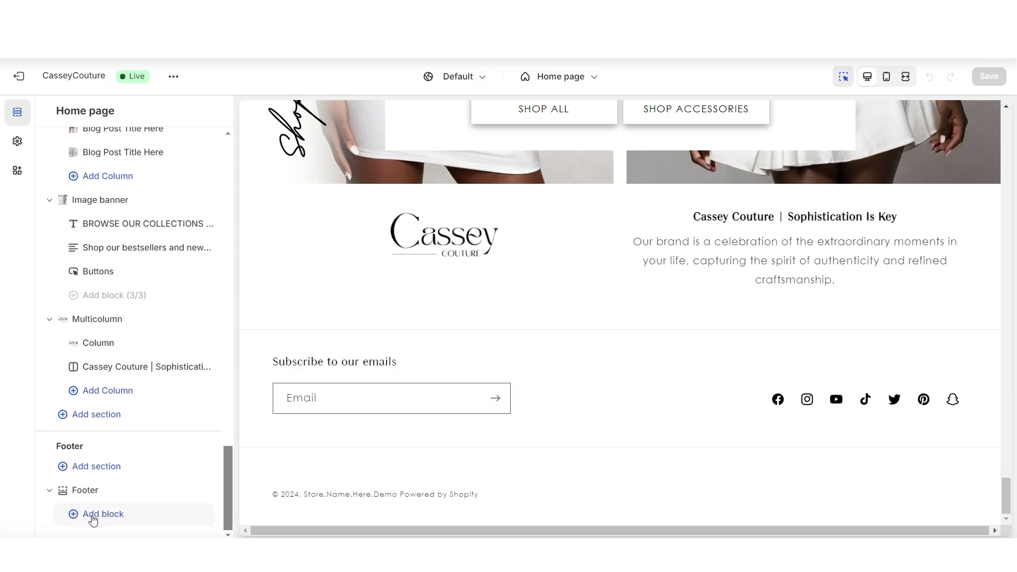
left_click(86, 515)
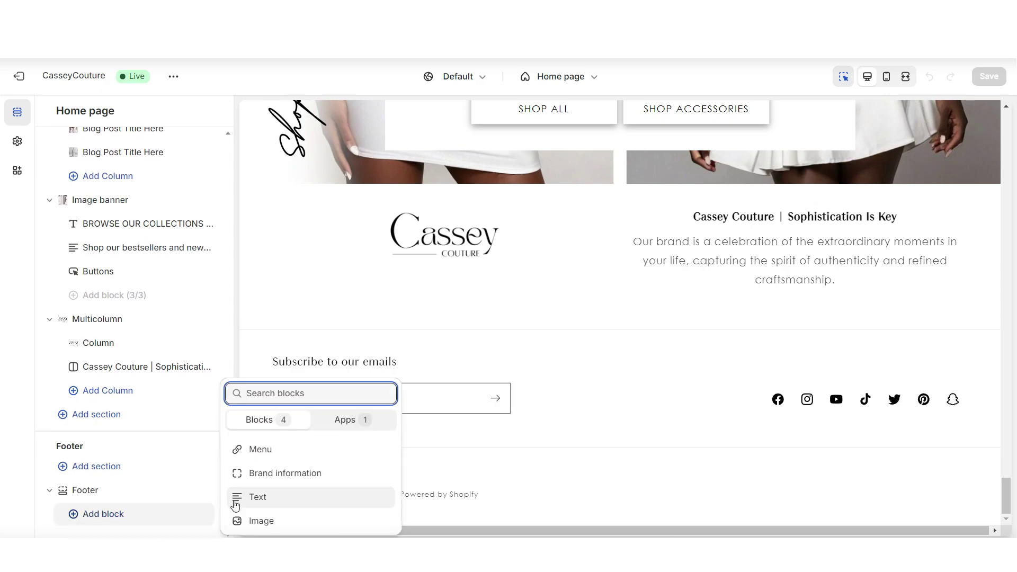
left_click(262, 452)
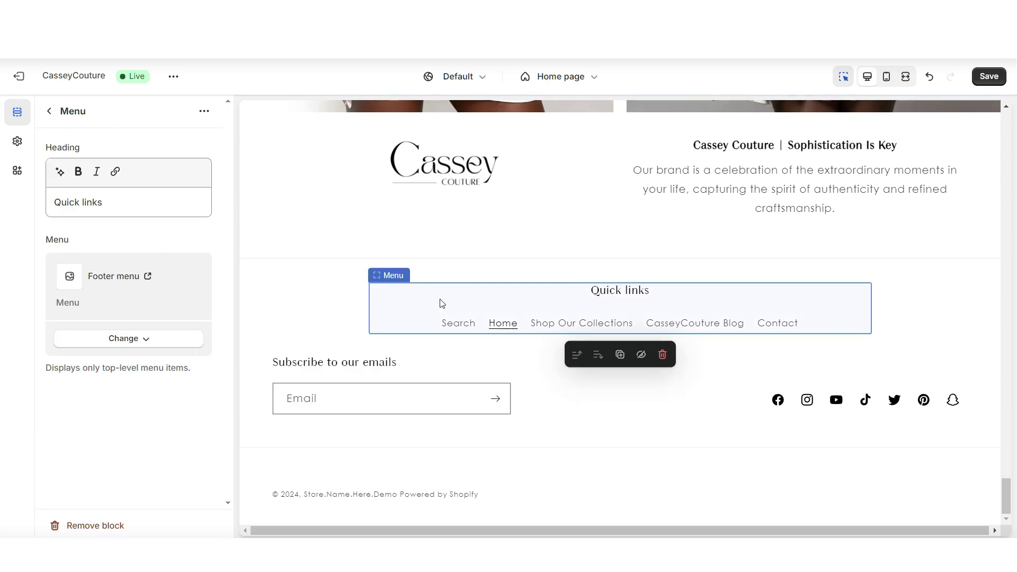
Cut the 'Quick links' text so the footer menu block has no heading.
left_click_drag(109, 203, 42, 209)
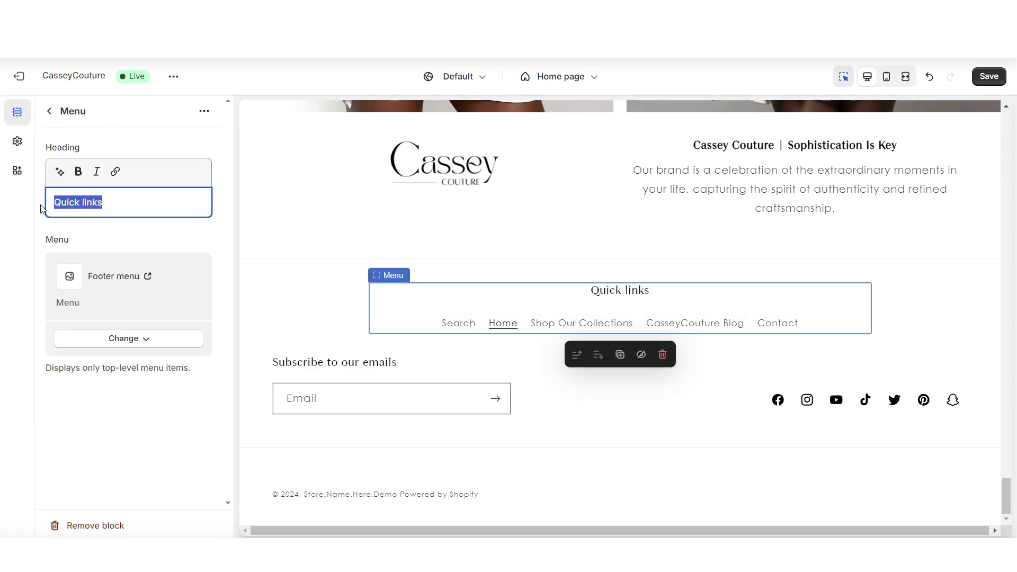
right_click(73, 206)
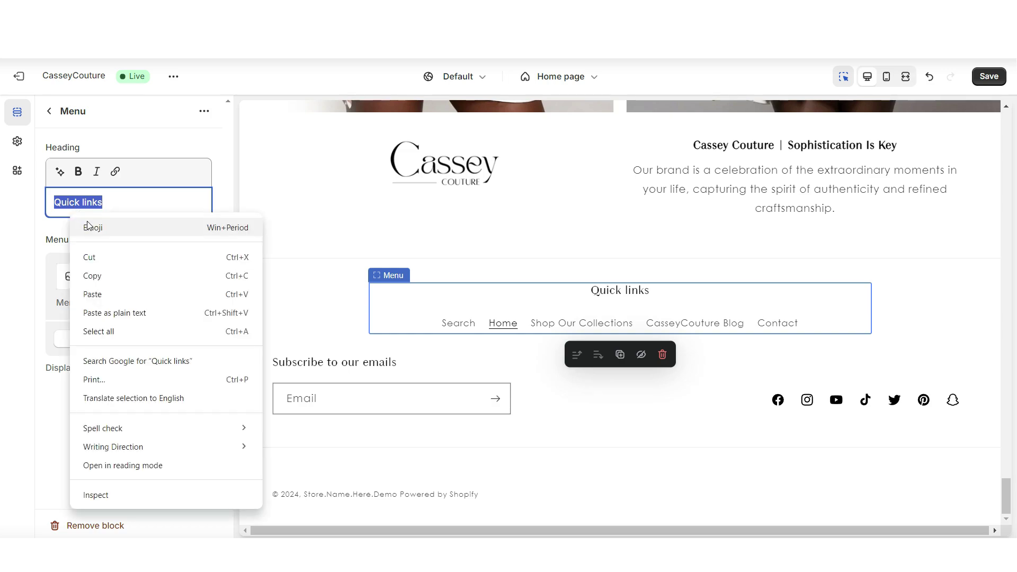
left_click(98, 253)
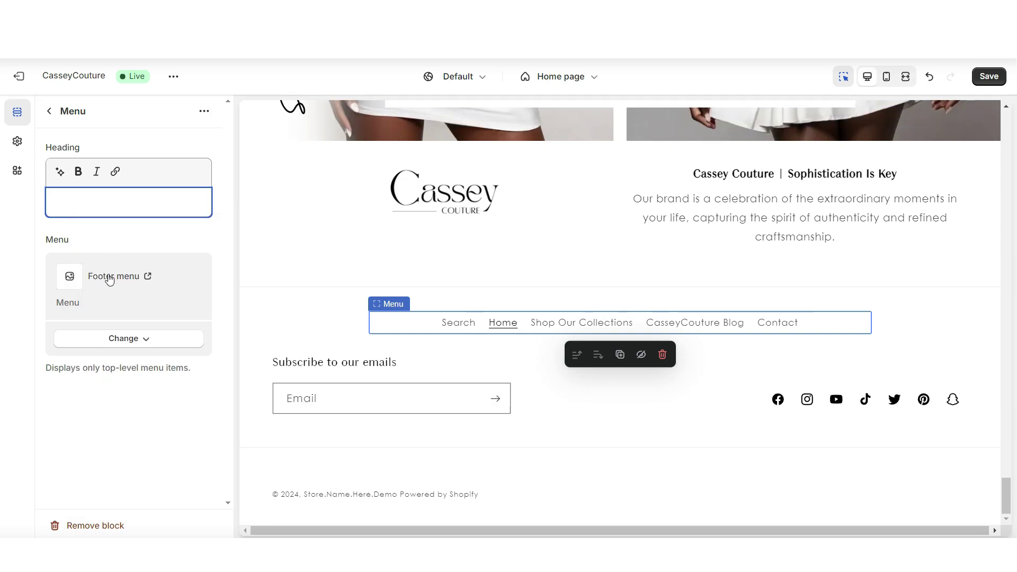
key("Escape")
left_click(96, 516)
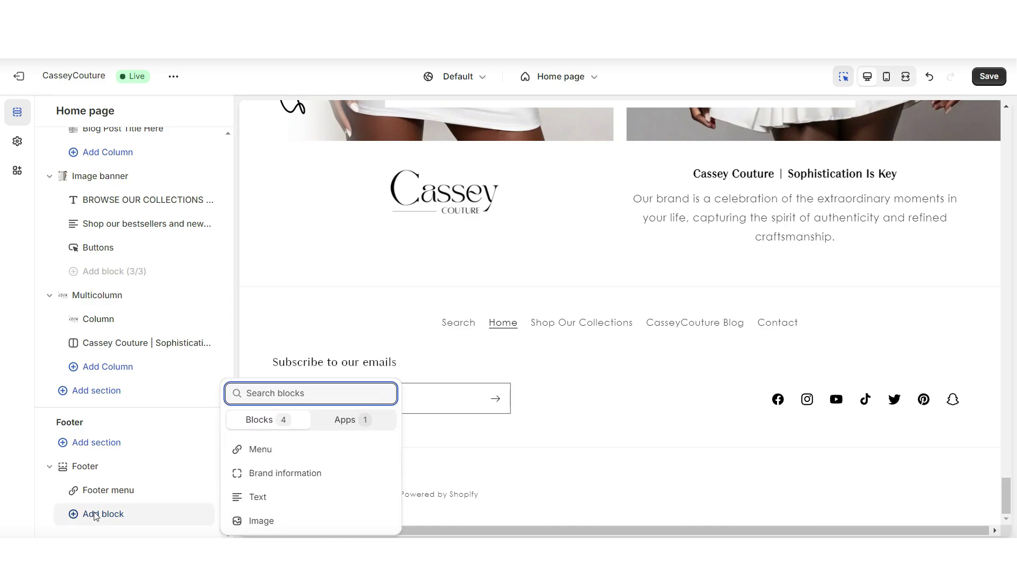
Add a footer image block with the logo ahead of the menu links, 240 wide.
left_click(261, 521)
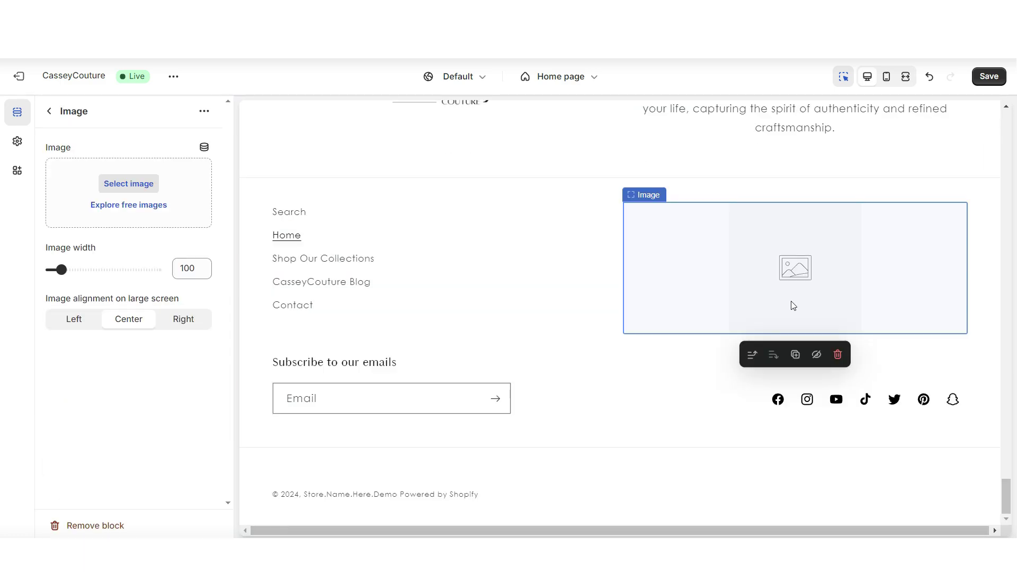
left_click(752, 358)
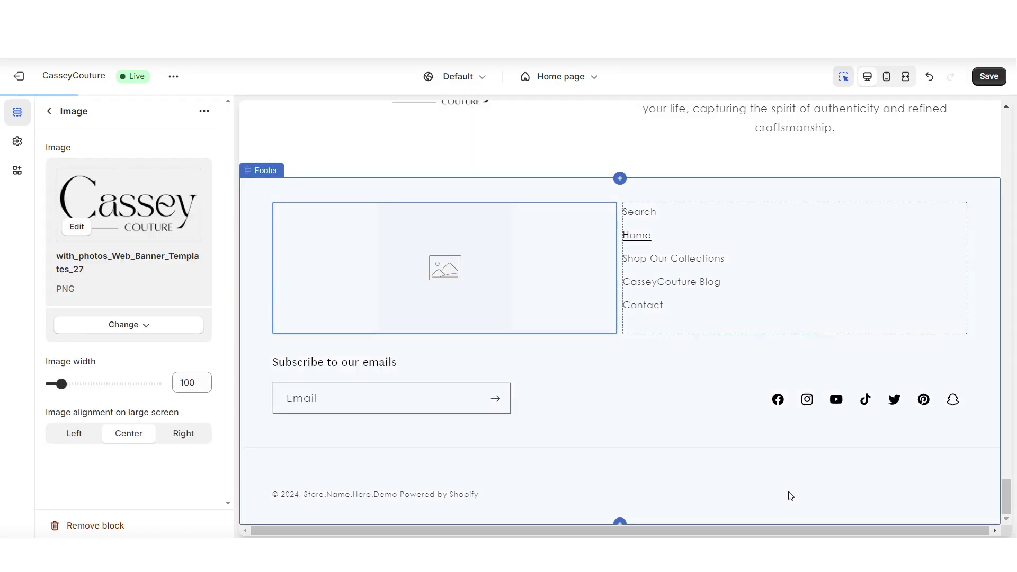
left_click_drag(61, 383, 96, 385)
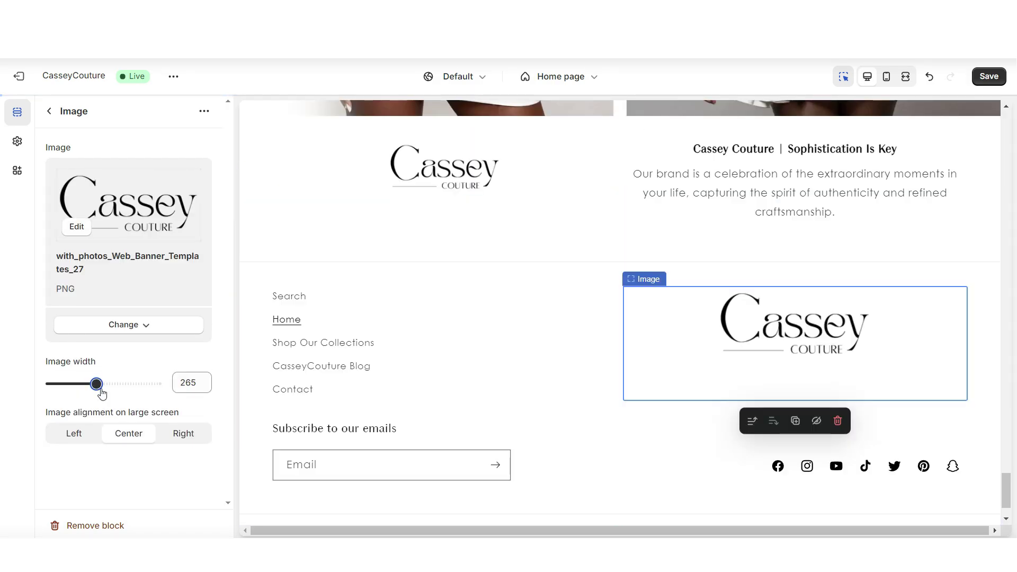
left_click_drag(96, 385, 91, 384)
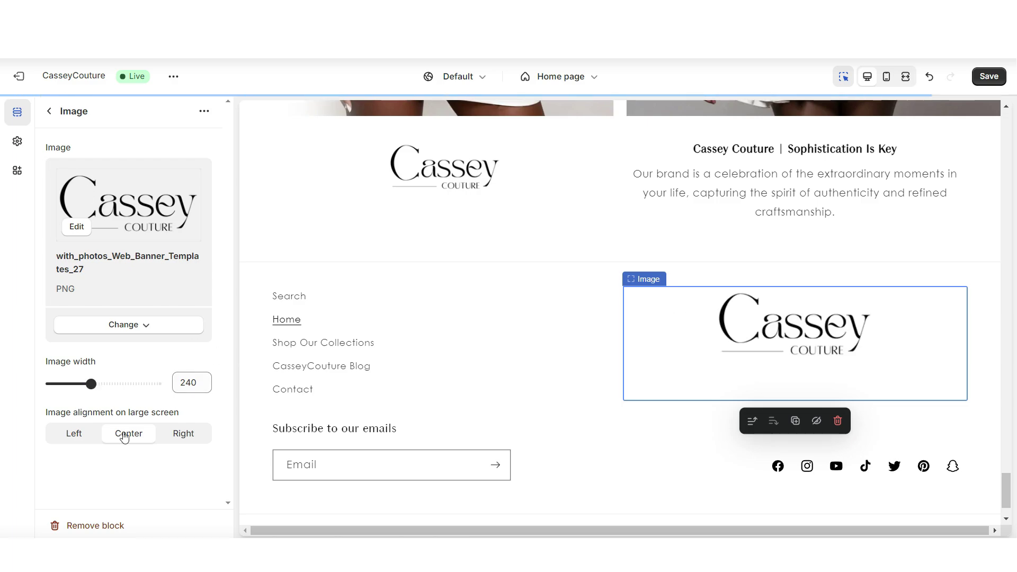
Centre the footer logo in its column and save the theme changes.
left_click(81, 439)
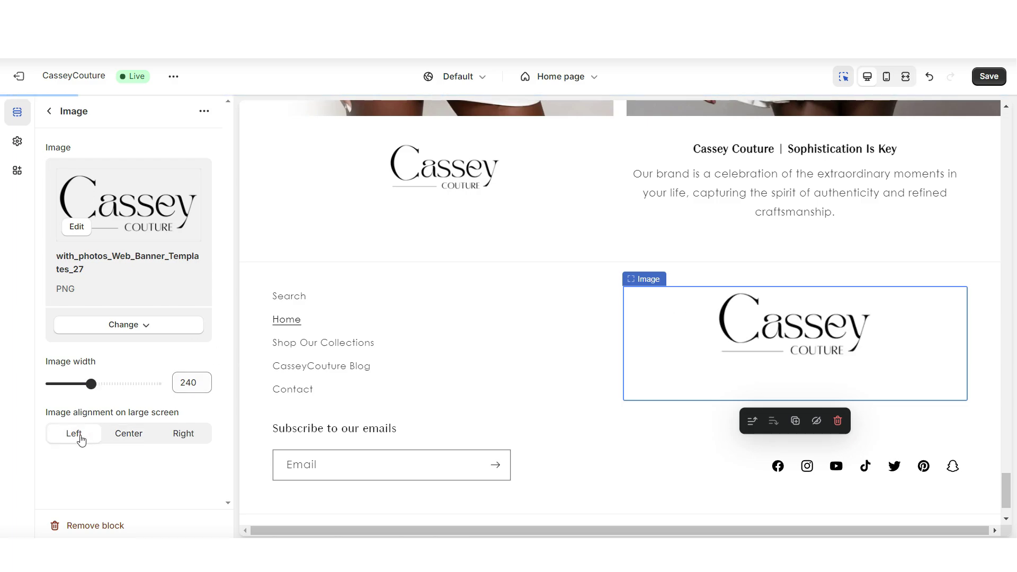
left_click(171, 439)
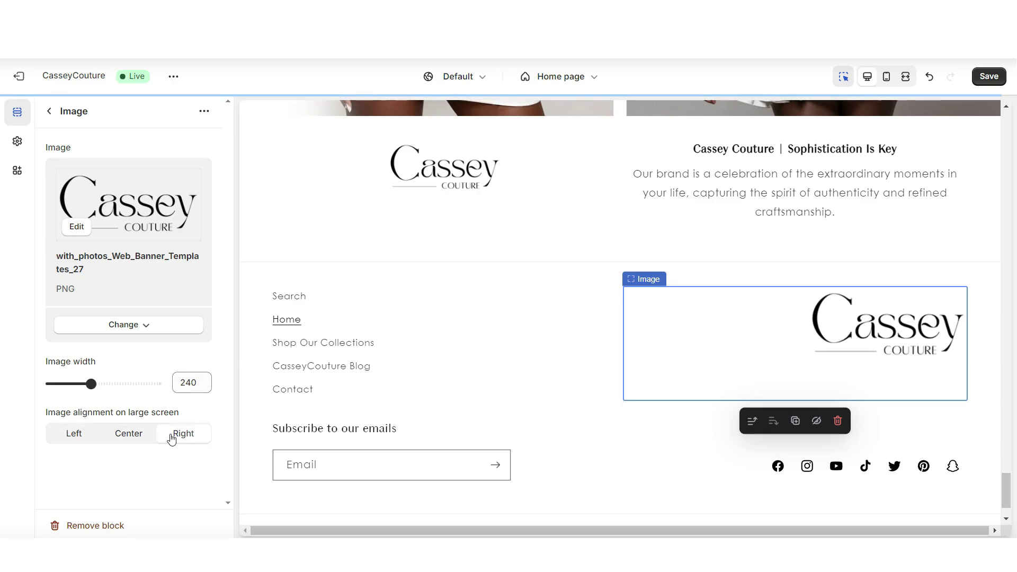
left_click(134, 438)
key("ctrl+s")
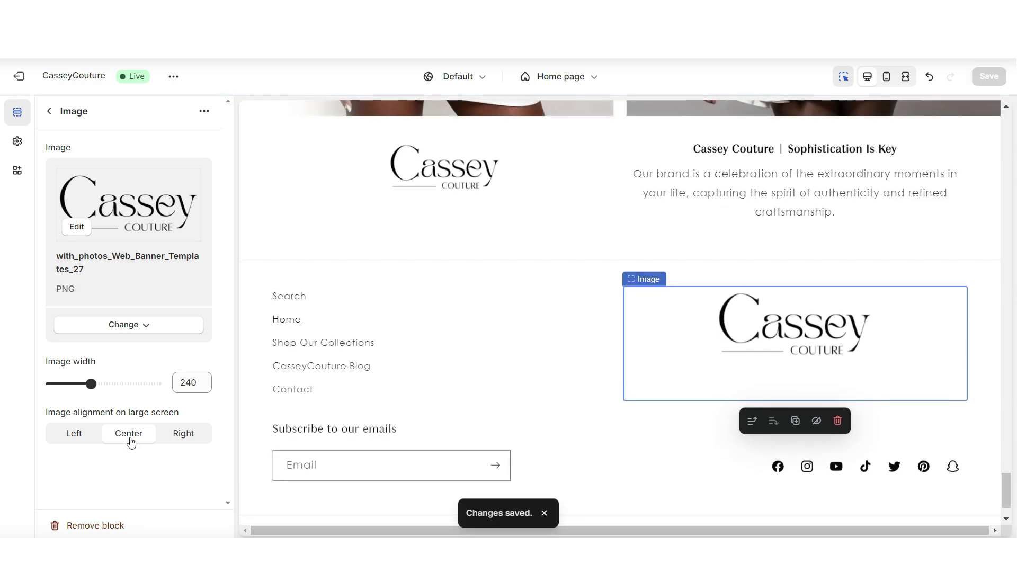
key("ctrl+shift+f")
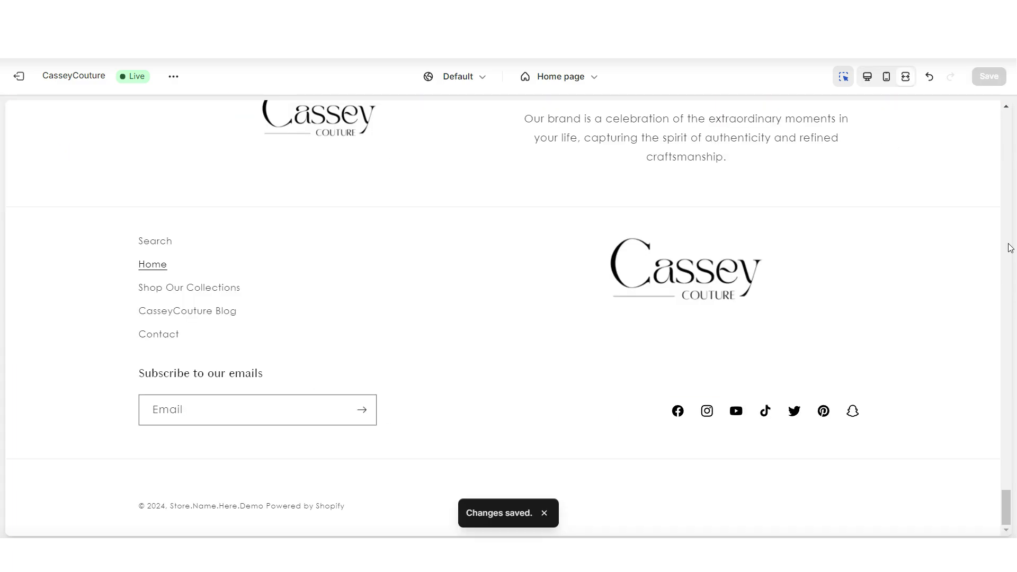
scroll(1010, 248, "up", 1)
Add a footer Text block with the pasted brand paragraph, its first sentence bolded.
left_click(844, 76)
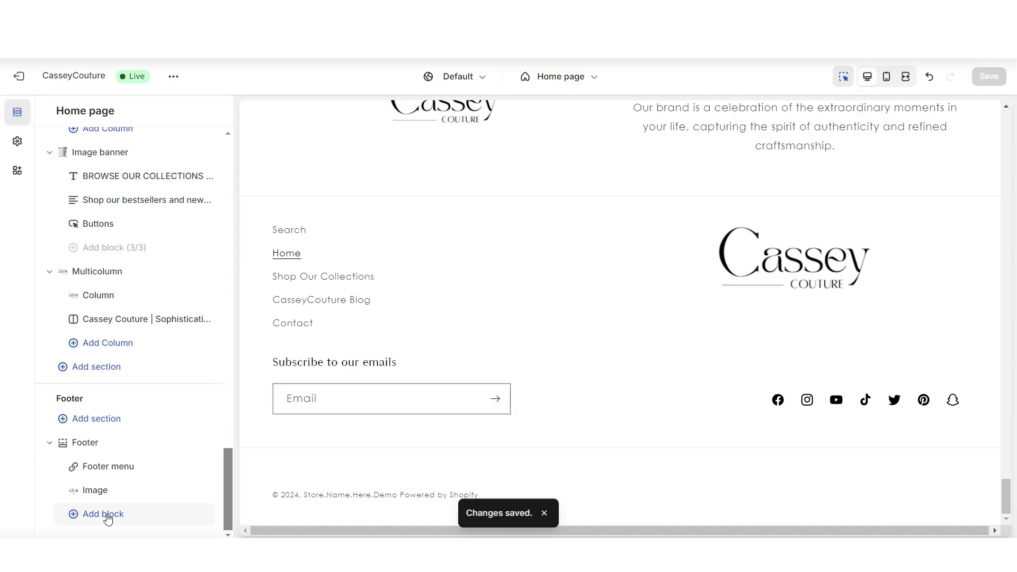
left_click(103, 514)
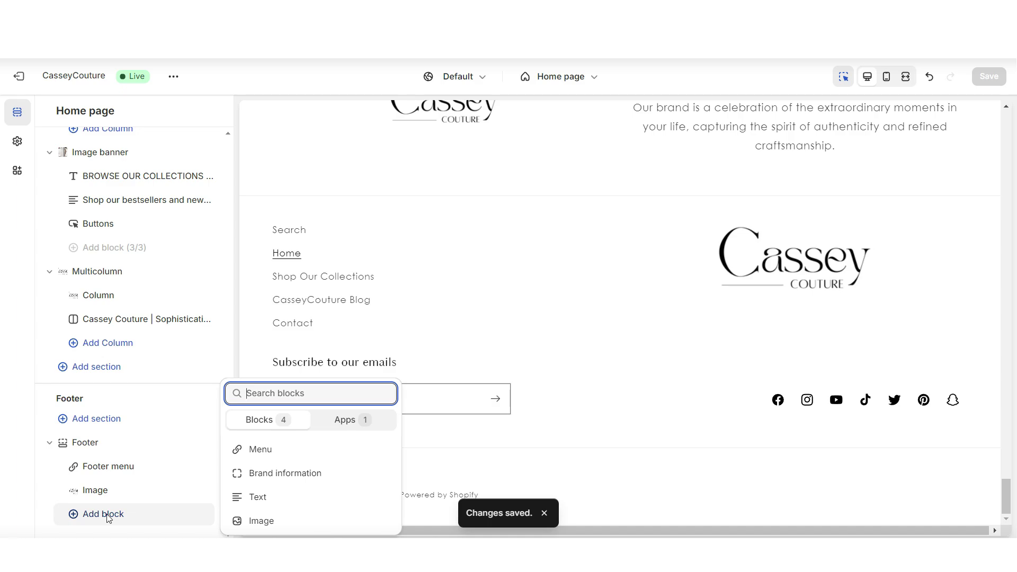
left_click(253, 501)
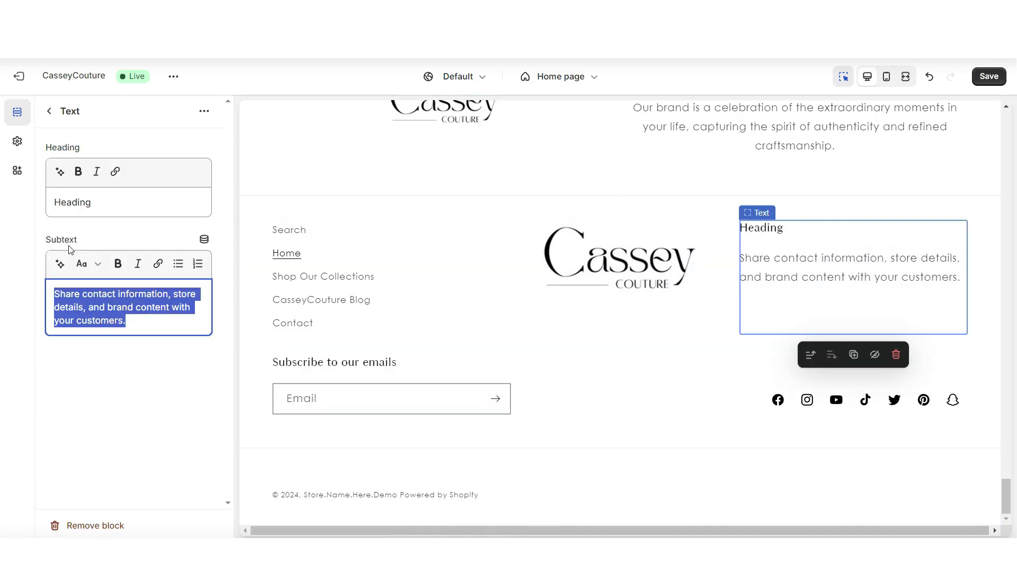
right_click(81, 301)
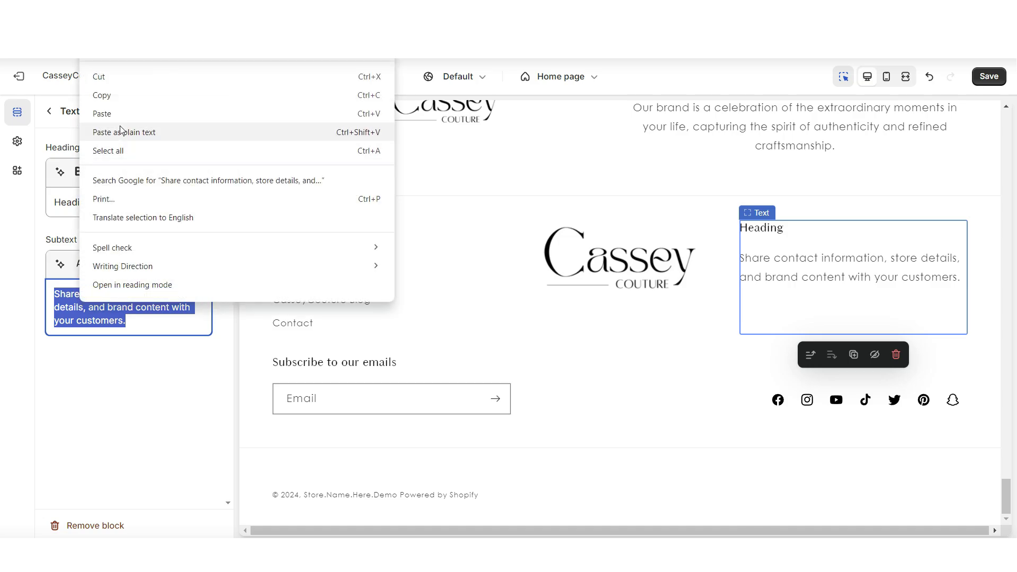
left_click(118, 113)
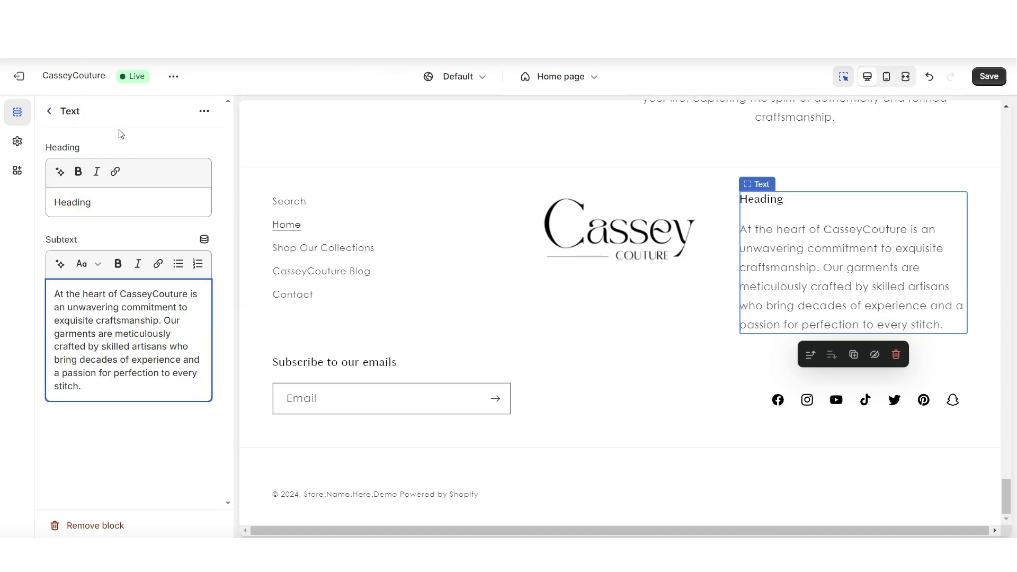
left_click_drag(160, 321, 54, 294)
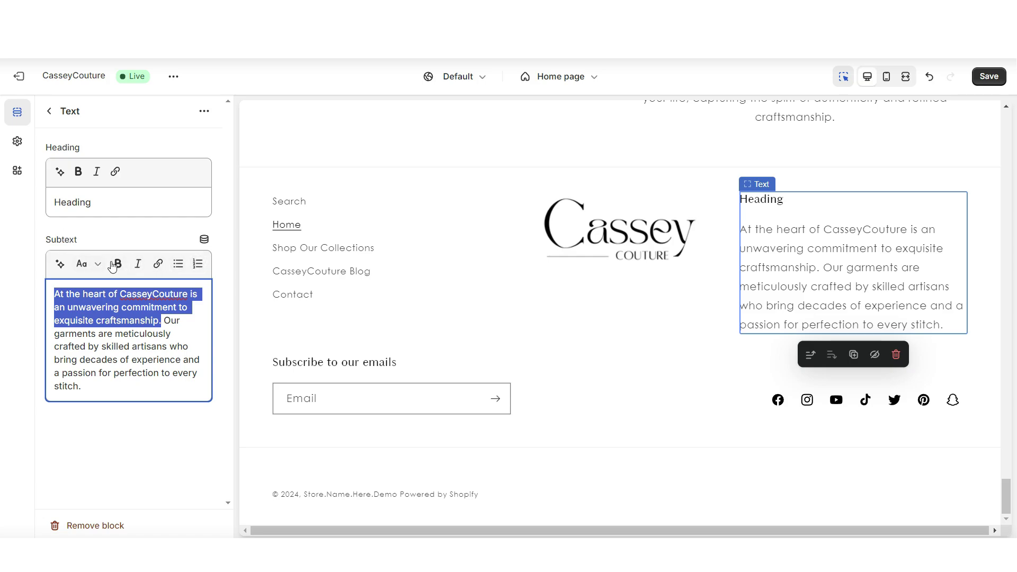
left_click(113, 264)
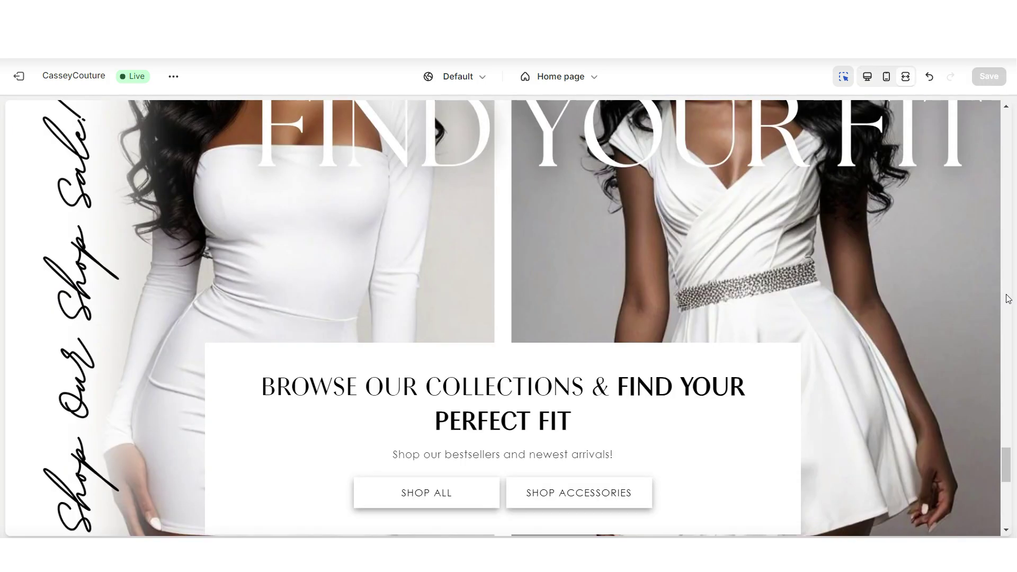
scroll(1008, 298, "down", 6)
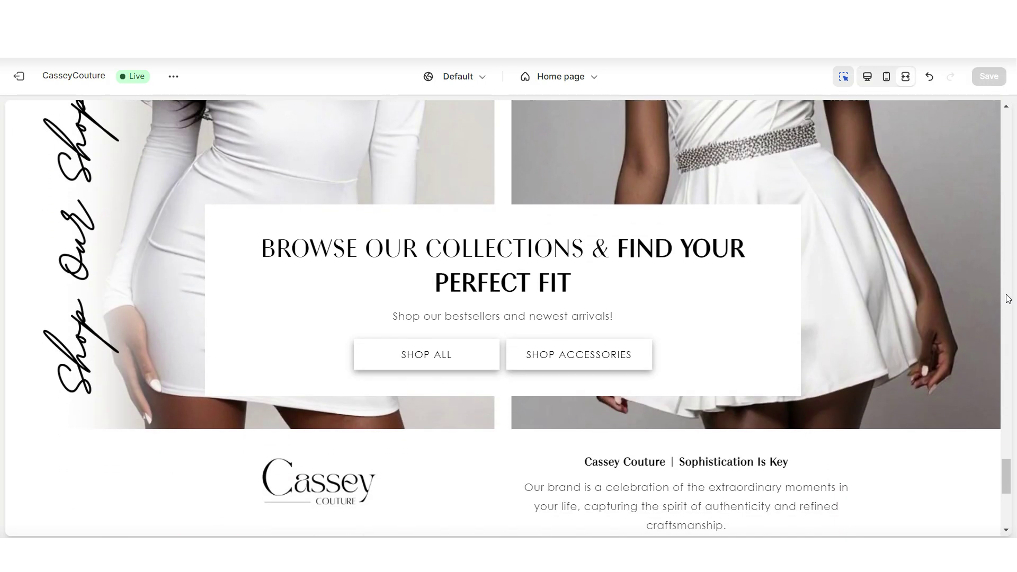